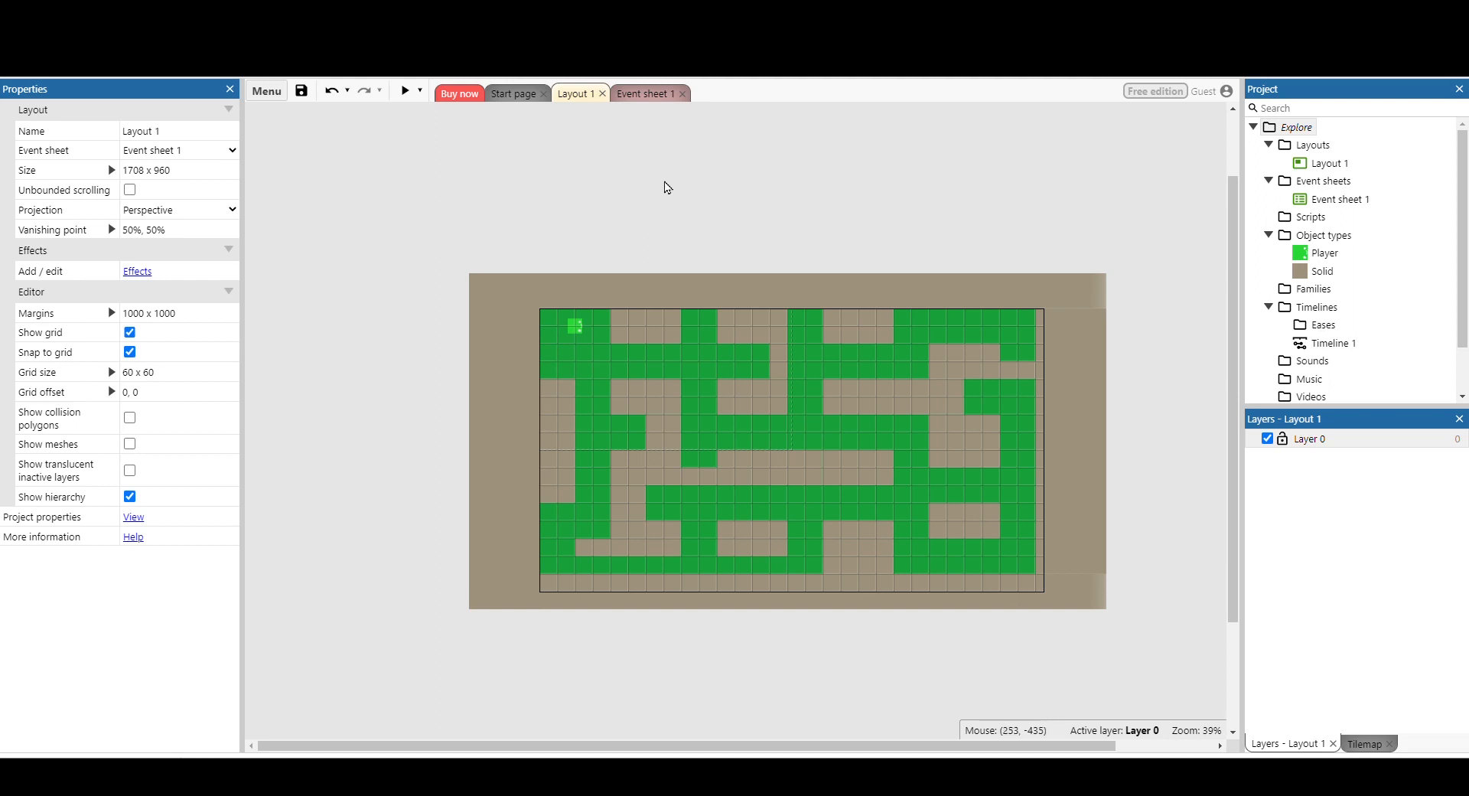
# Insert a new Sprite object in the empty area just above the maze in Layout 1.
pyautogui.doubleClick(651, 183)
pyautogui.scroll(-5, 796, 379)
pyautogui.doubleClick(779, 471)
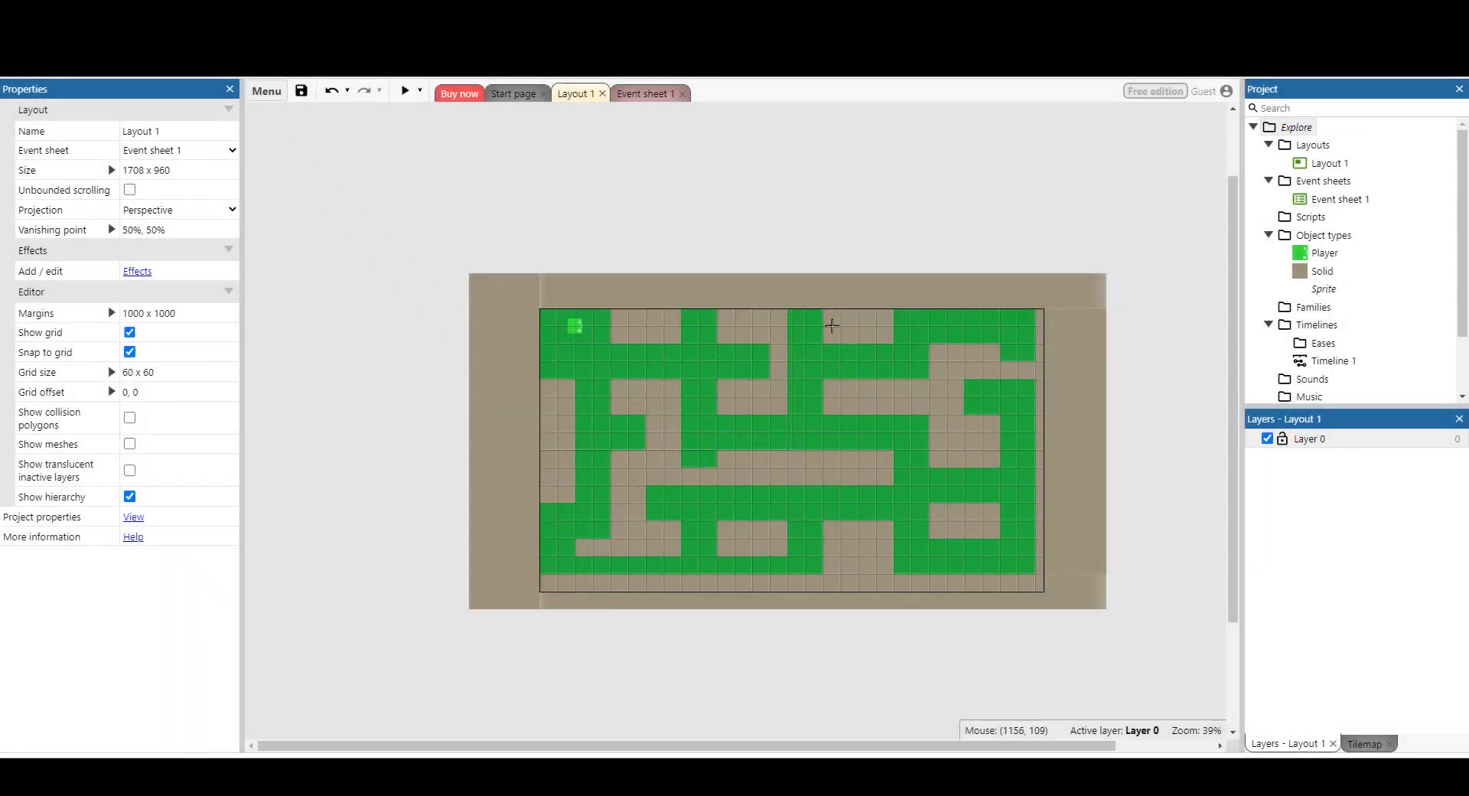
pyautogui.click(753, 250)
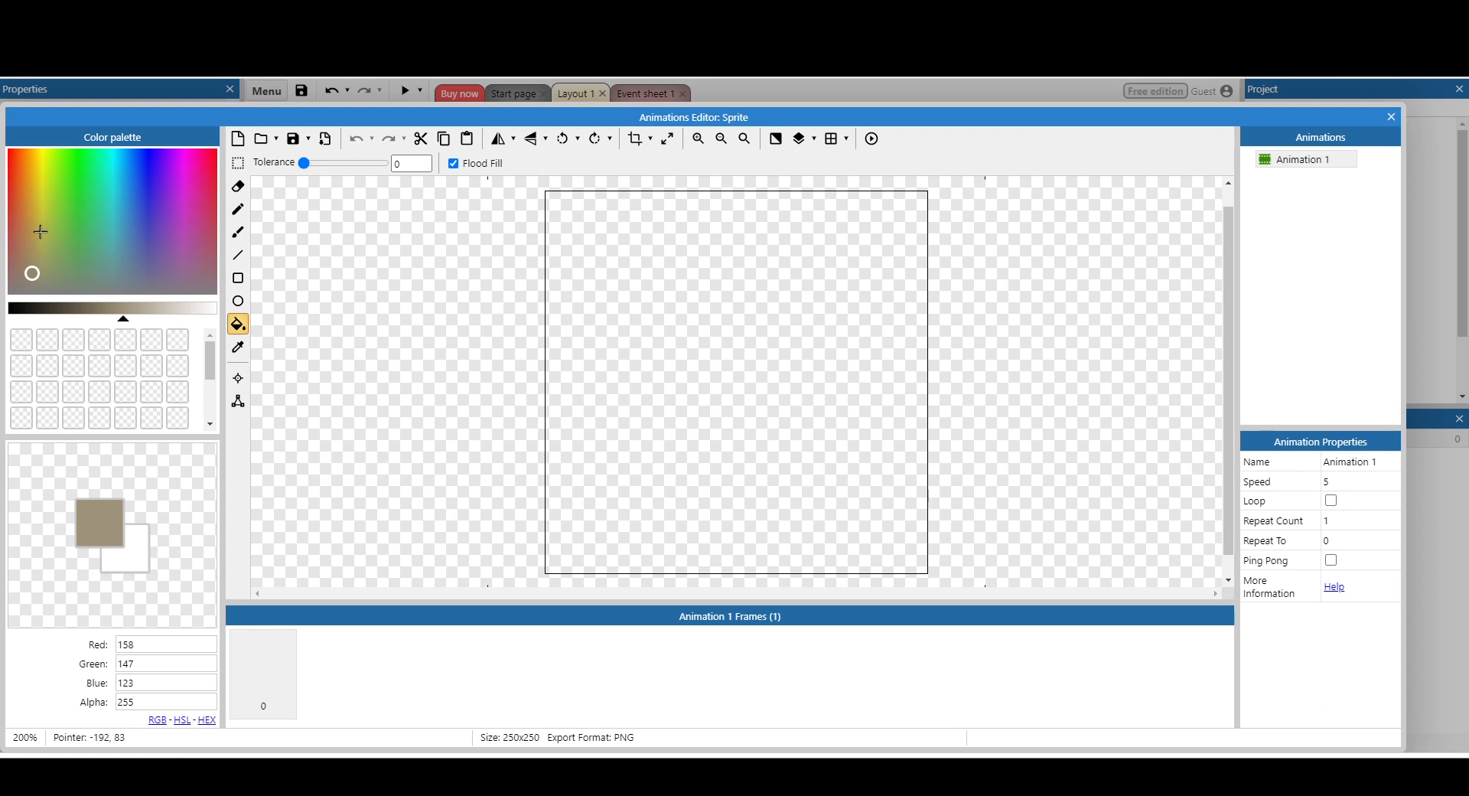
# Fill the new sprite's whole image with red (about RGB 228, 59, 54) and finish editing it.
pyautogui.click(11, 181)
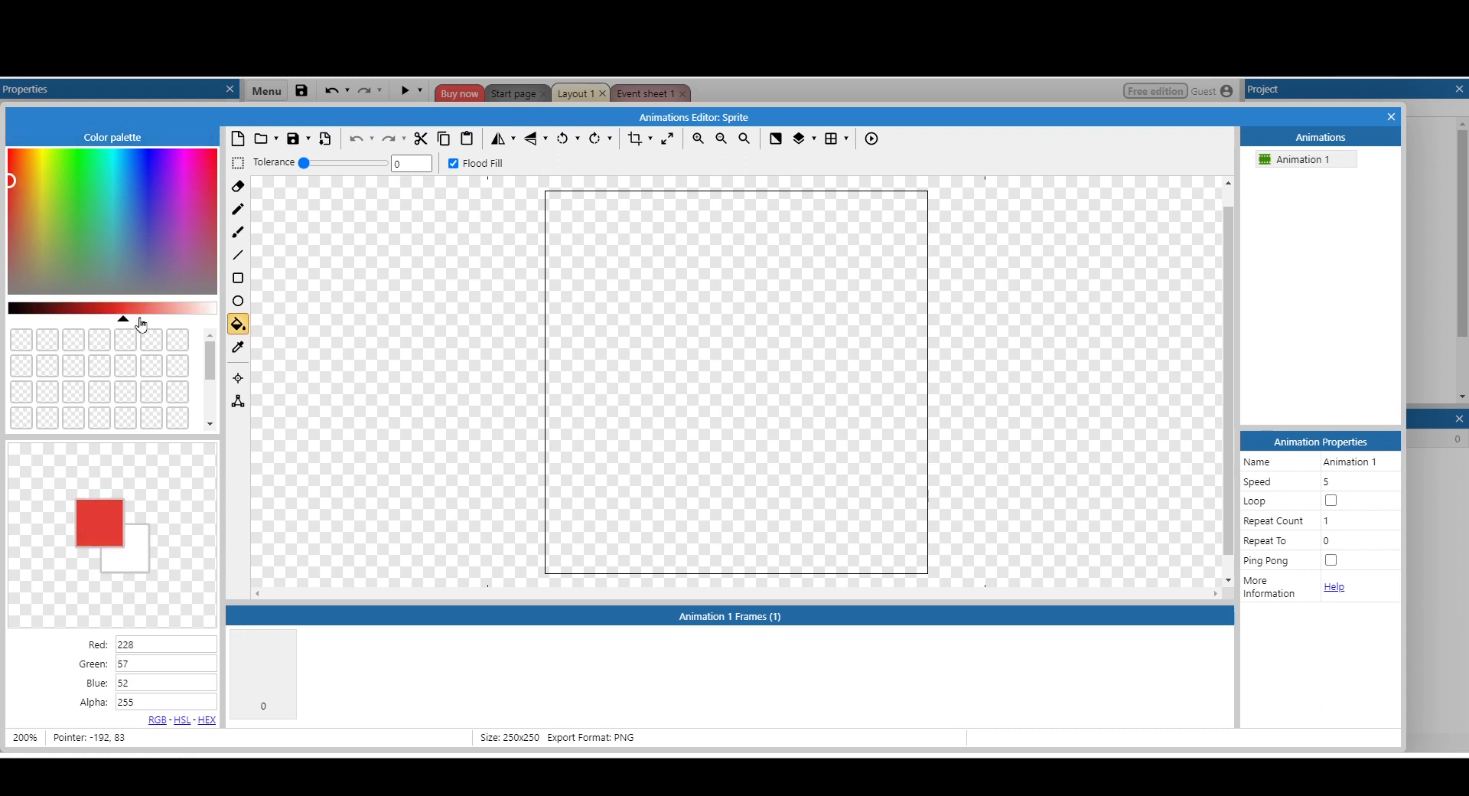
pyautogui.click(124, 318)
pyautogui.click(746, 332)
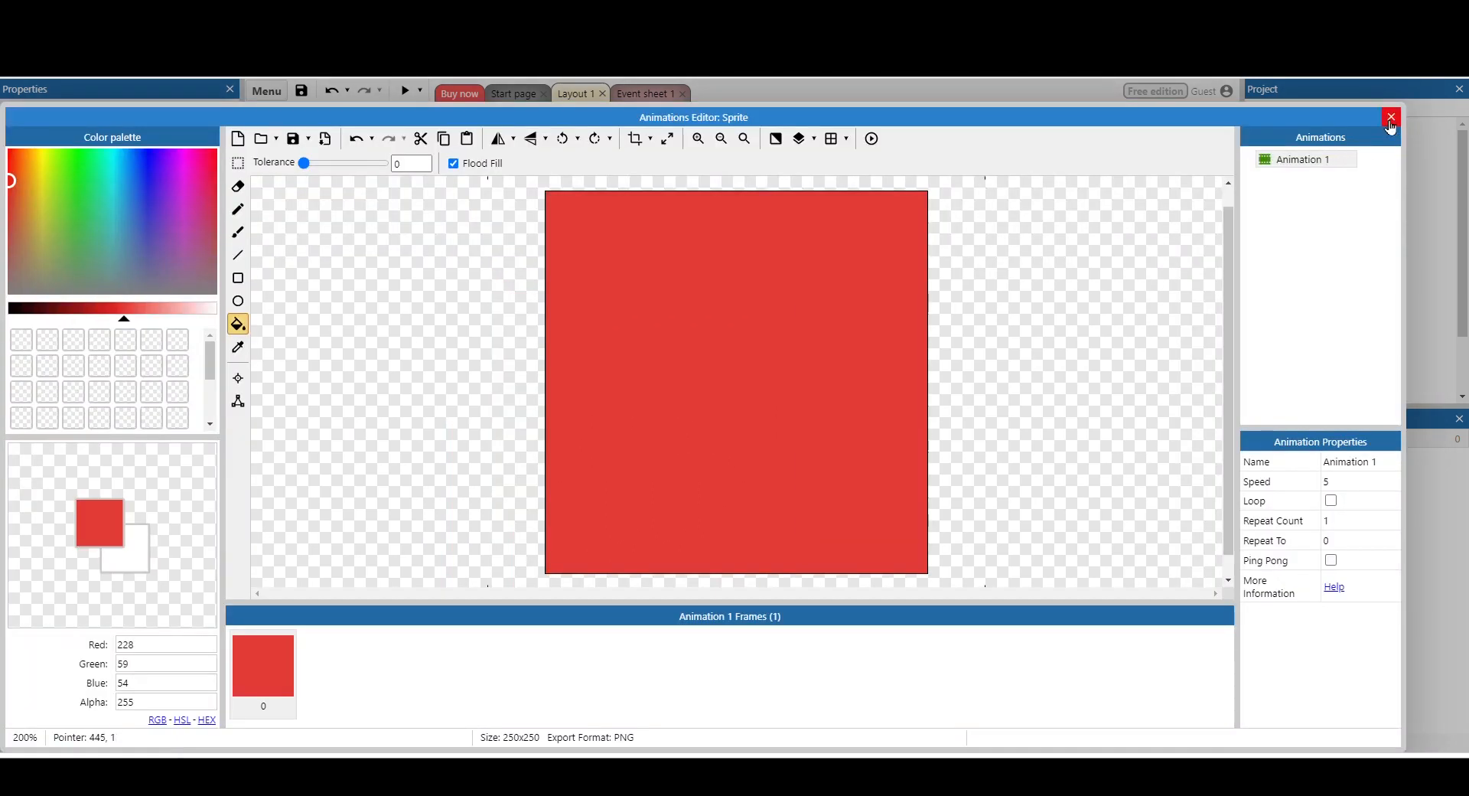
pyautogui.click(1391, 117)
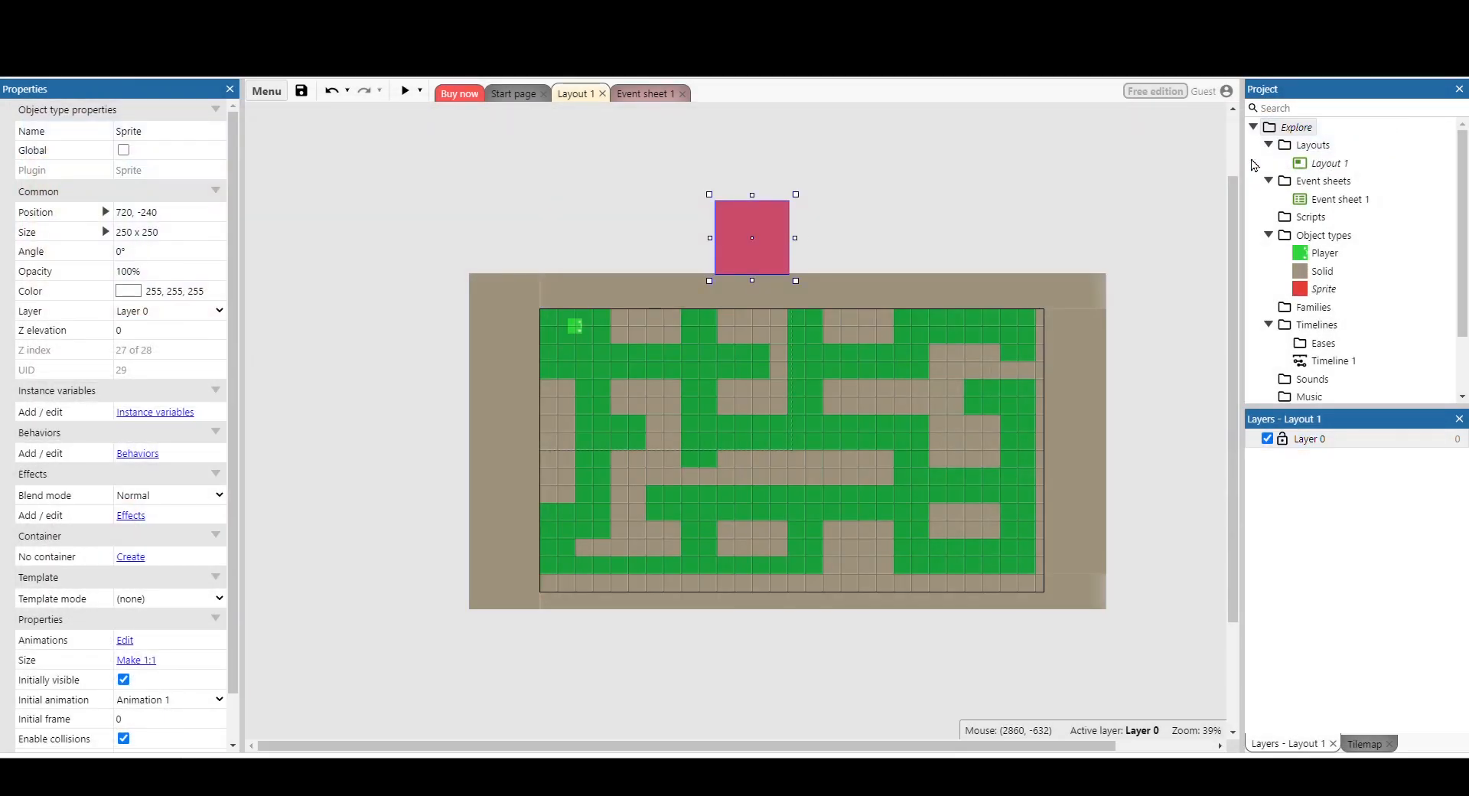
# Shift the red sprite slightly clear of the maze and rename it Fire.
pyautogui.moveTo(773, 234)
pyautogui.mouseDown()
pyautogui.moveTo(841, 187)
pyautogui.moveTo(765, 239)
pyautogui.mouseUp()
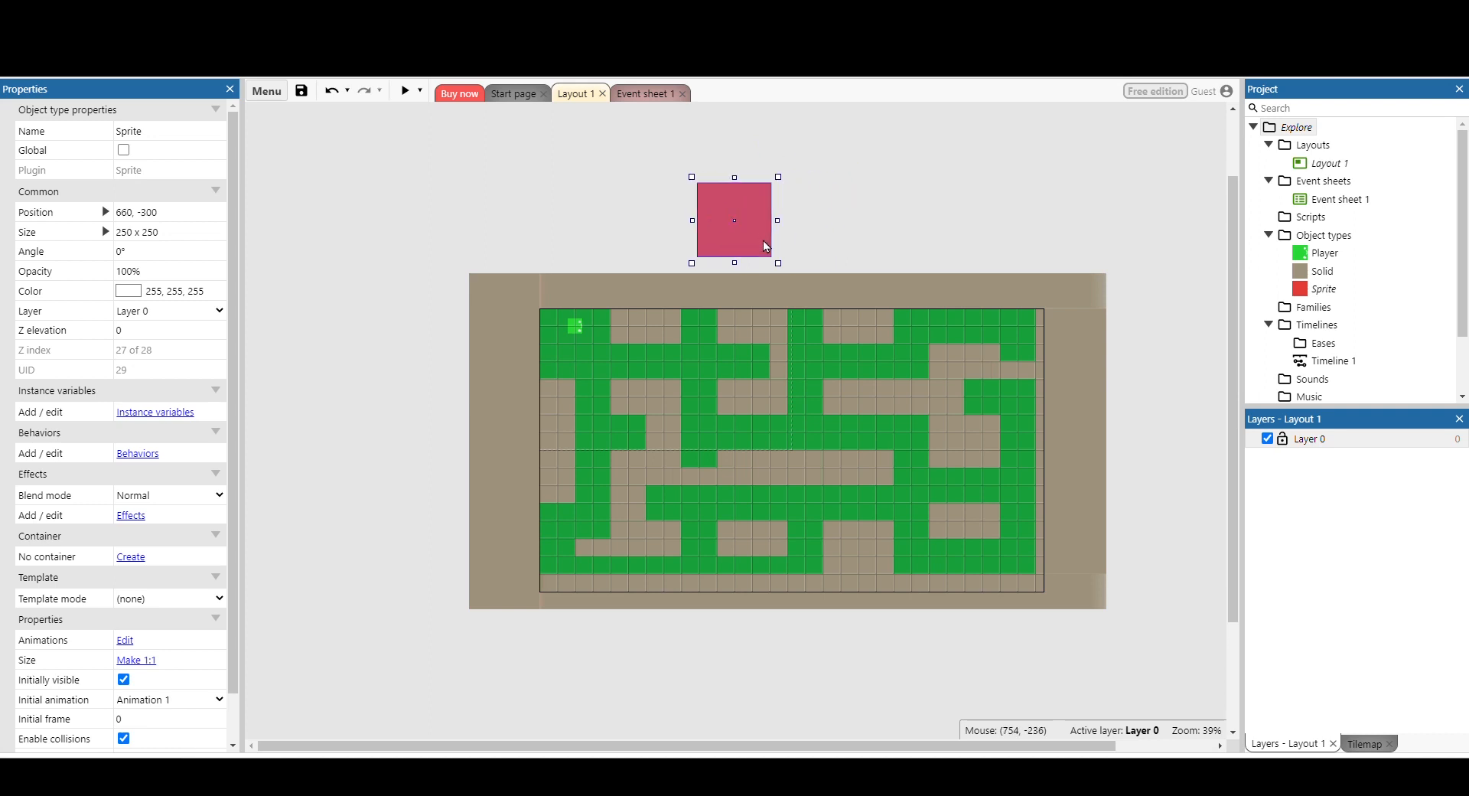
pyautogui.click(192, 132)
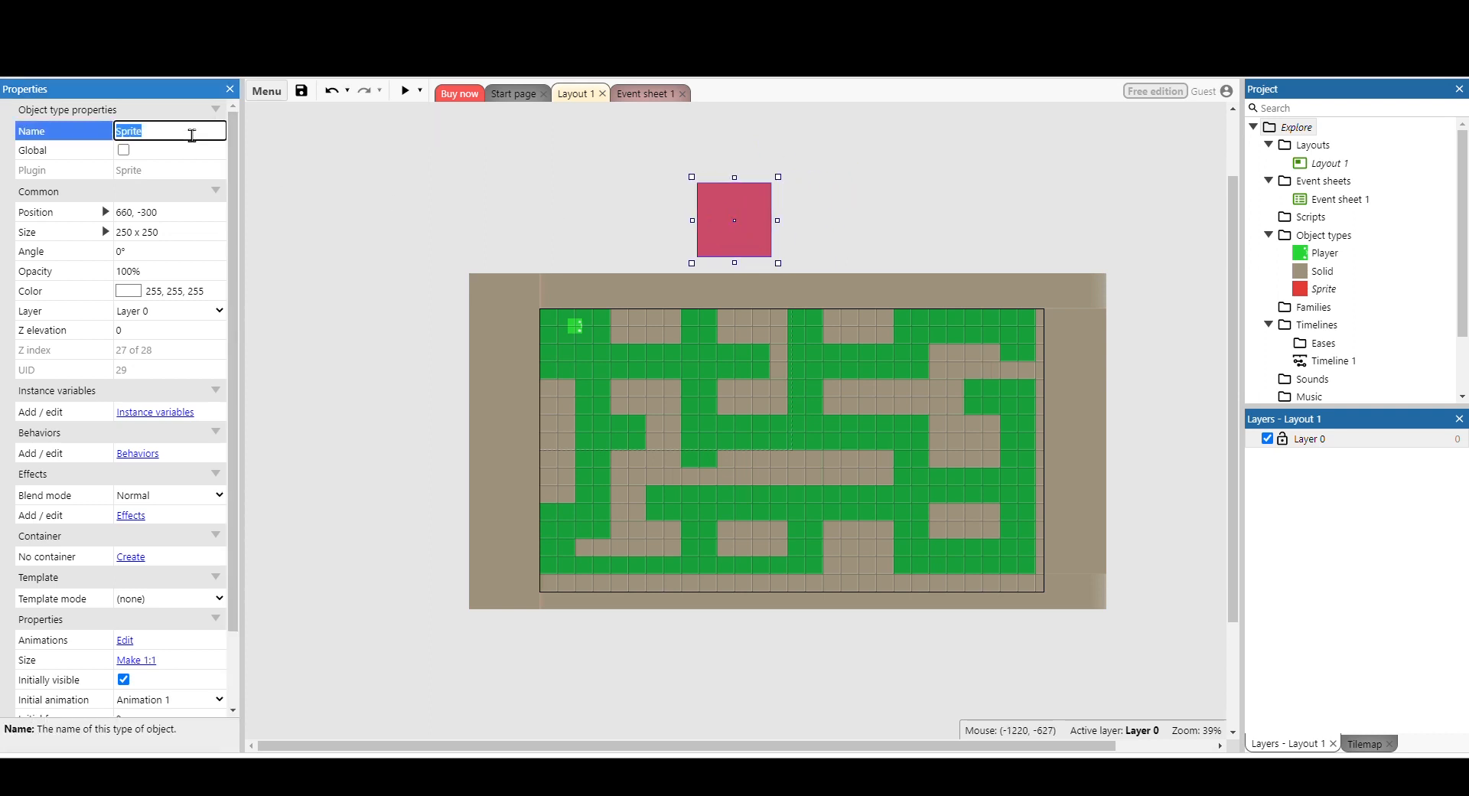
pyautogui.write('Fire')
pyautogui.click(621, 218)
pyautogui.click(700, 213)
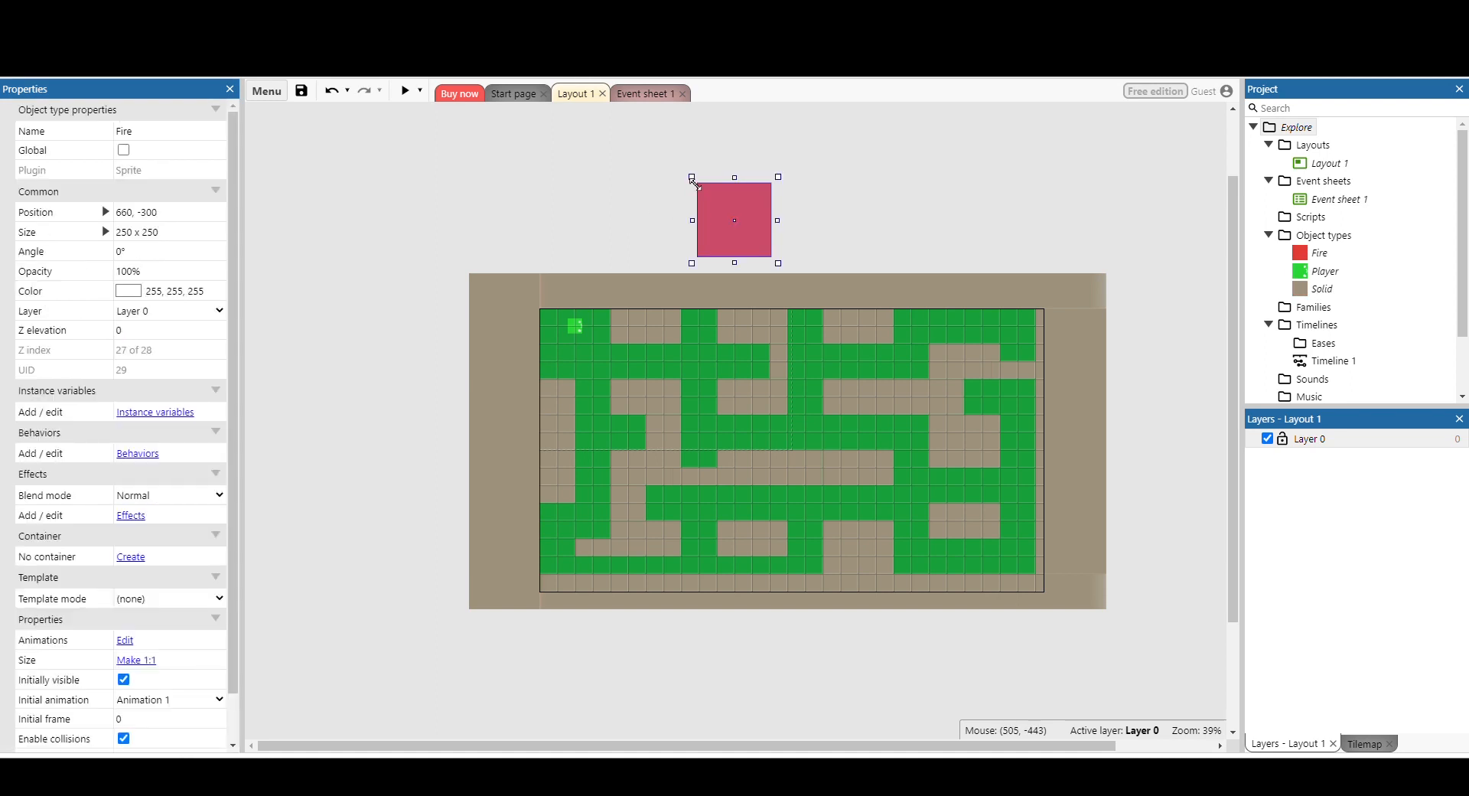
# Shrink the Fire sprite to 60 x 60 and place it above the maze's upper-left part.
pyautogui.moveTo(694, 181); pyautogui.dragTo(746, 244)
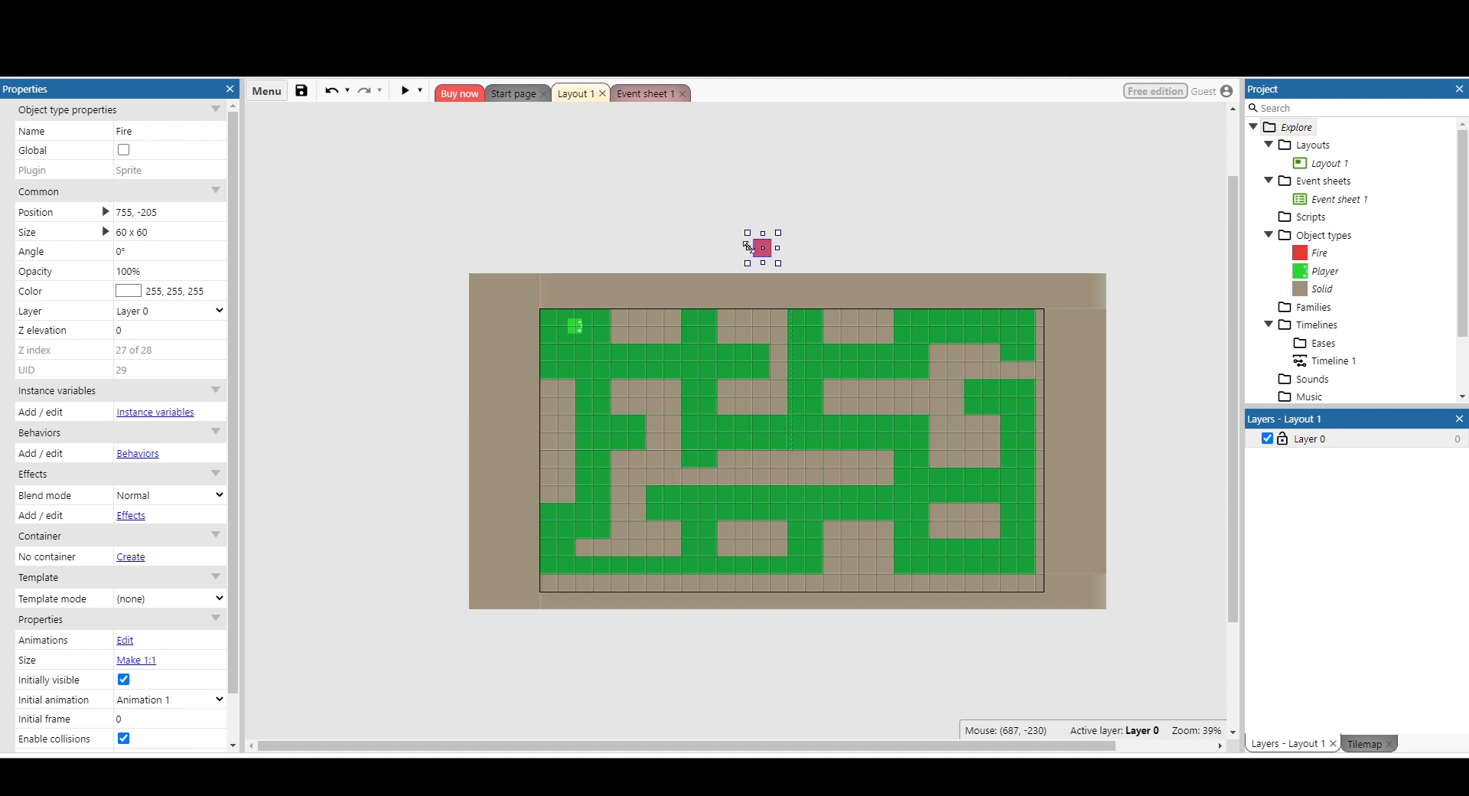
pyautogui.moveTo(769, 256); pyautogui.dragTo(617, 246)
pyautogui.click(719, 241)
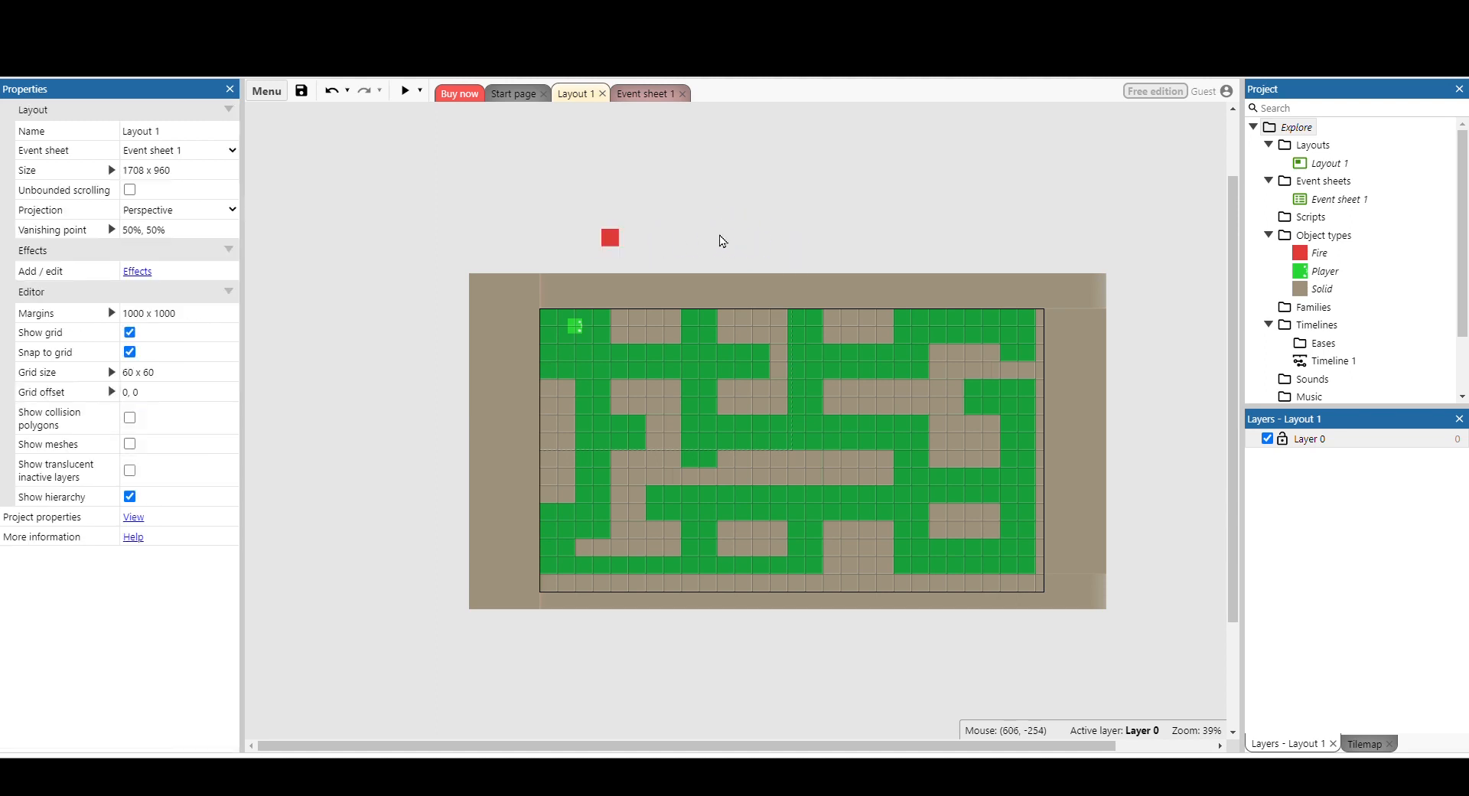
# Insert a second Sprite object above the maze, to the right of Fire.
pyautogui.doubleClick(720, 241)
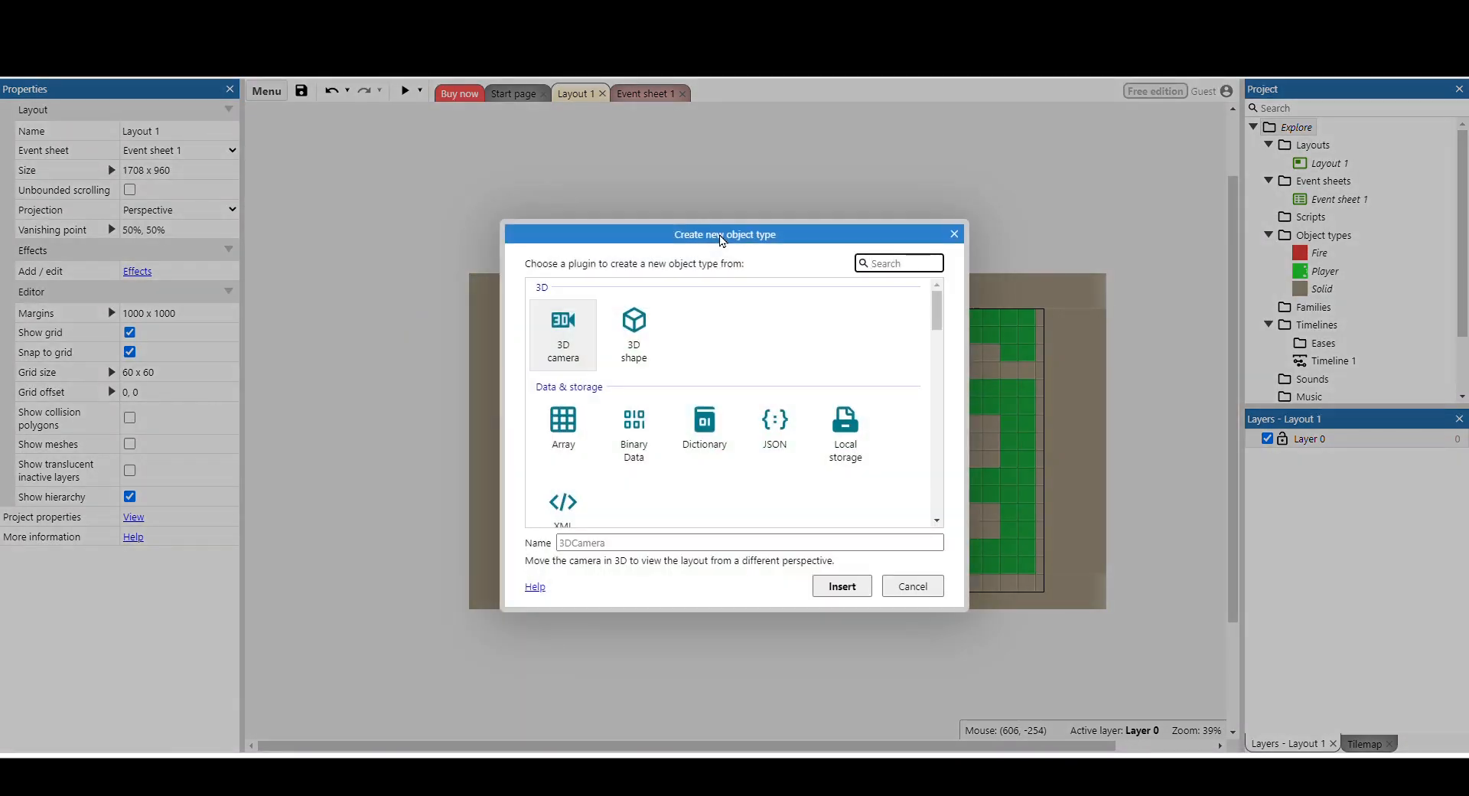
pyautogui.scroll(-1, 822, 392)
pyautogui.scroll(-1, 825, 393)
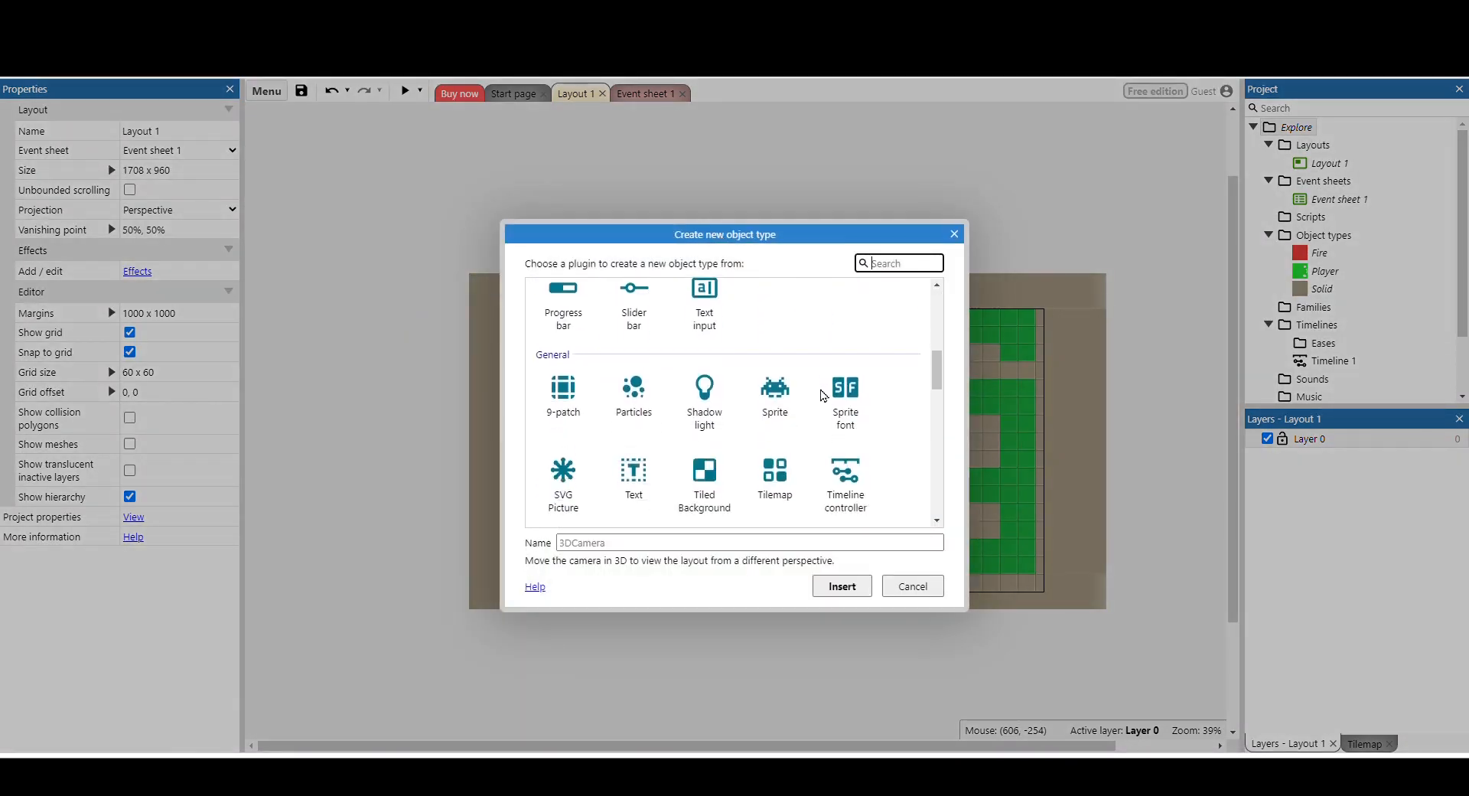
pyautogui.doubleClick(788, 396)
pyautogui.click(804, 247)
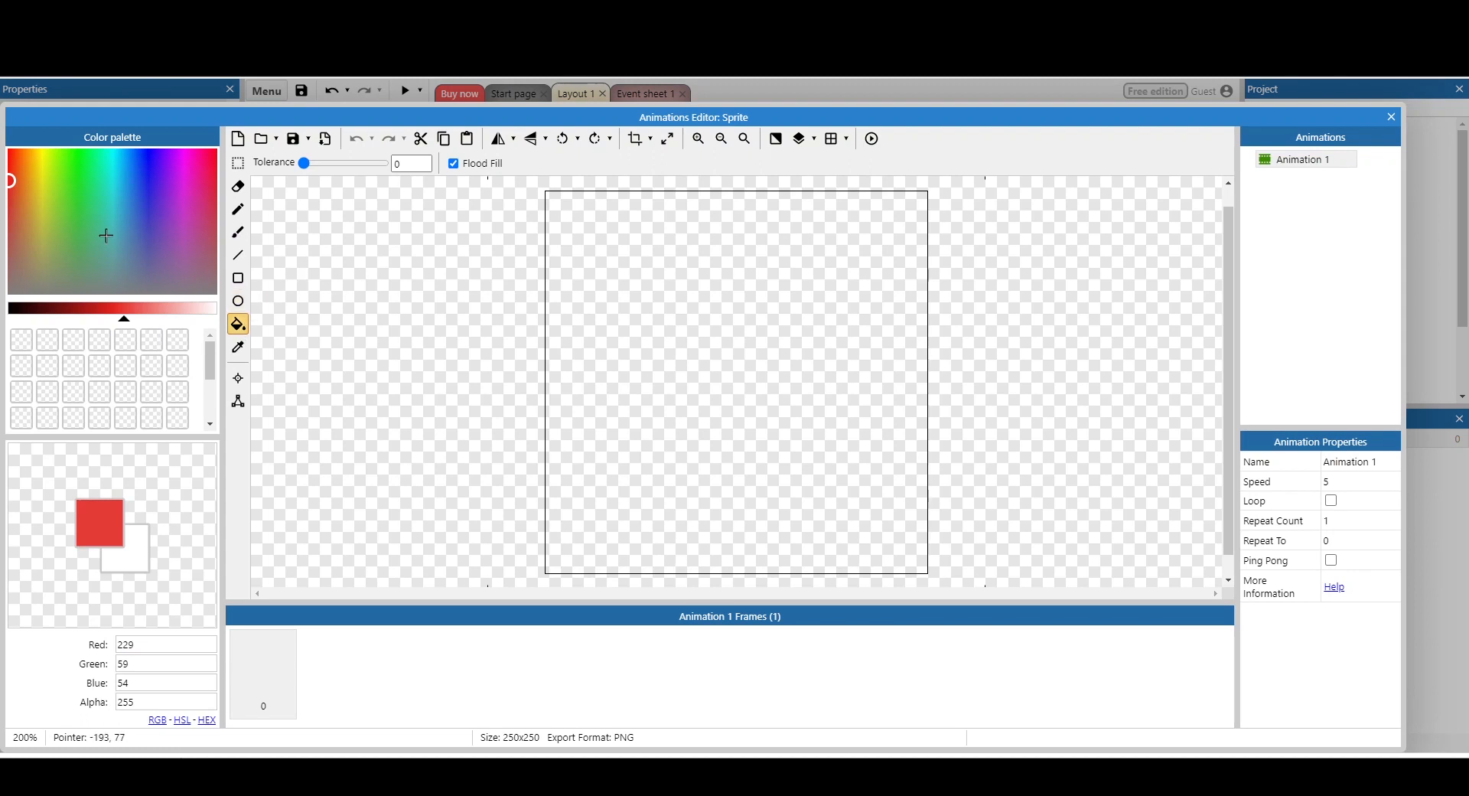
# Fill the second sprite's image with yellow (about RGB 225, 214, 60).
pyautogui.click(46, 194)
pyautogui.click(40, 185)
pyautogui.click(126, 310)
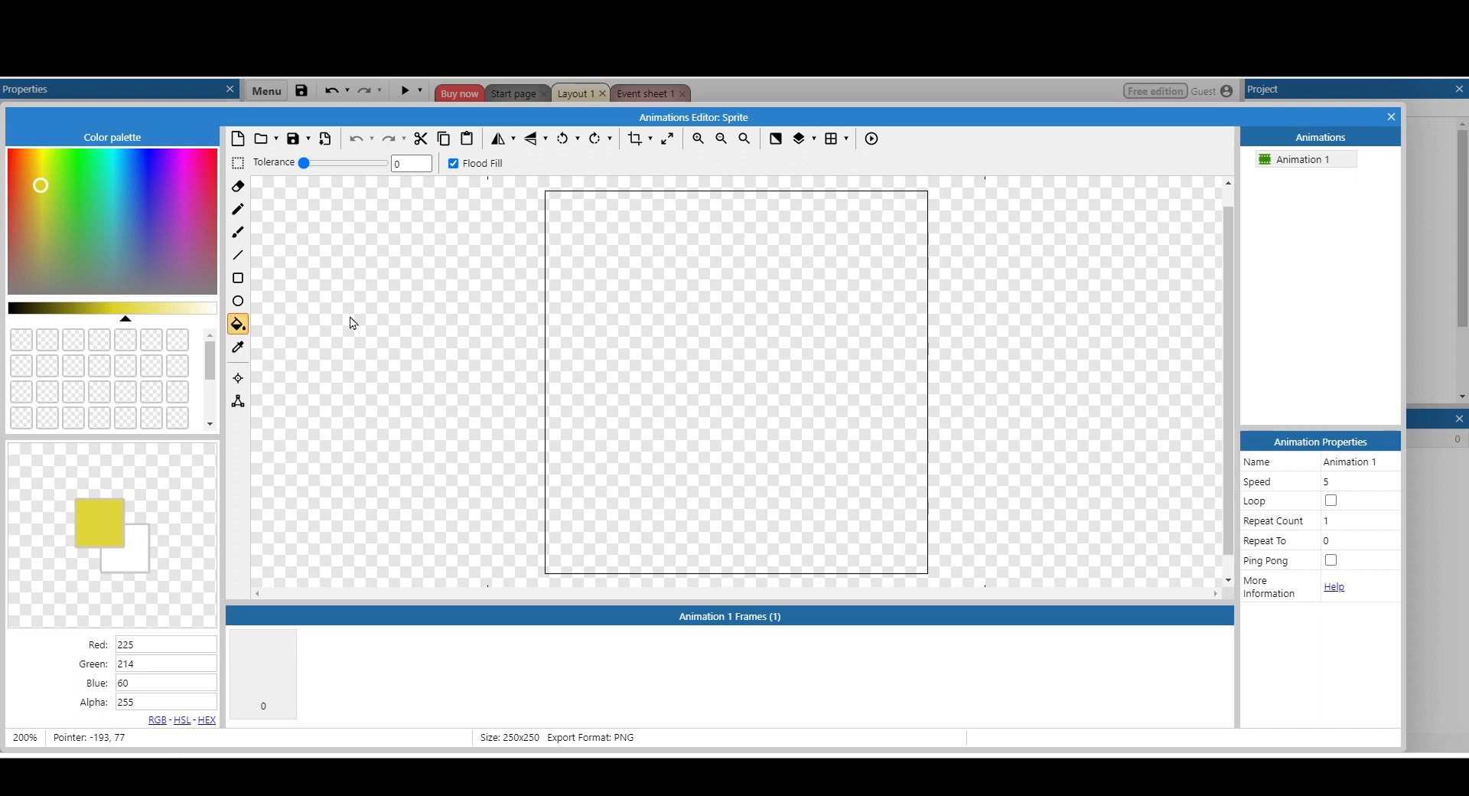
pyautogui.click(662, 325)
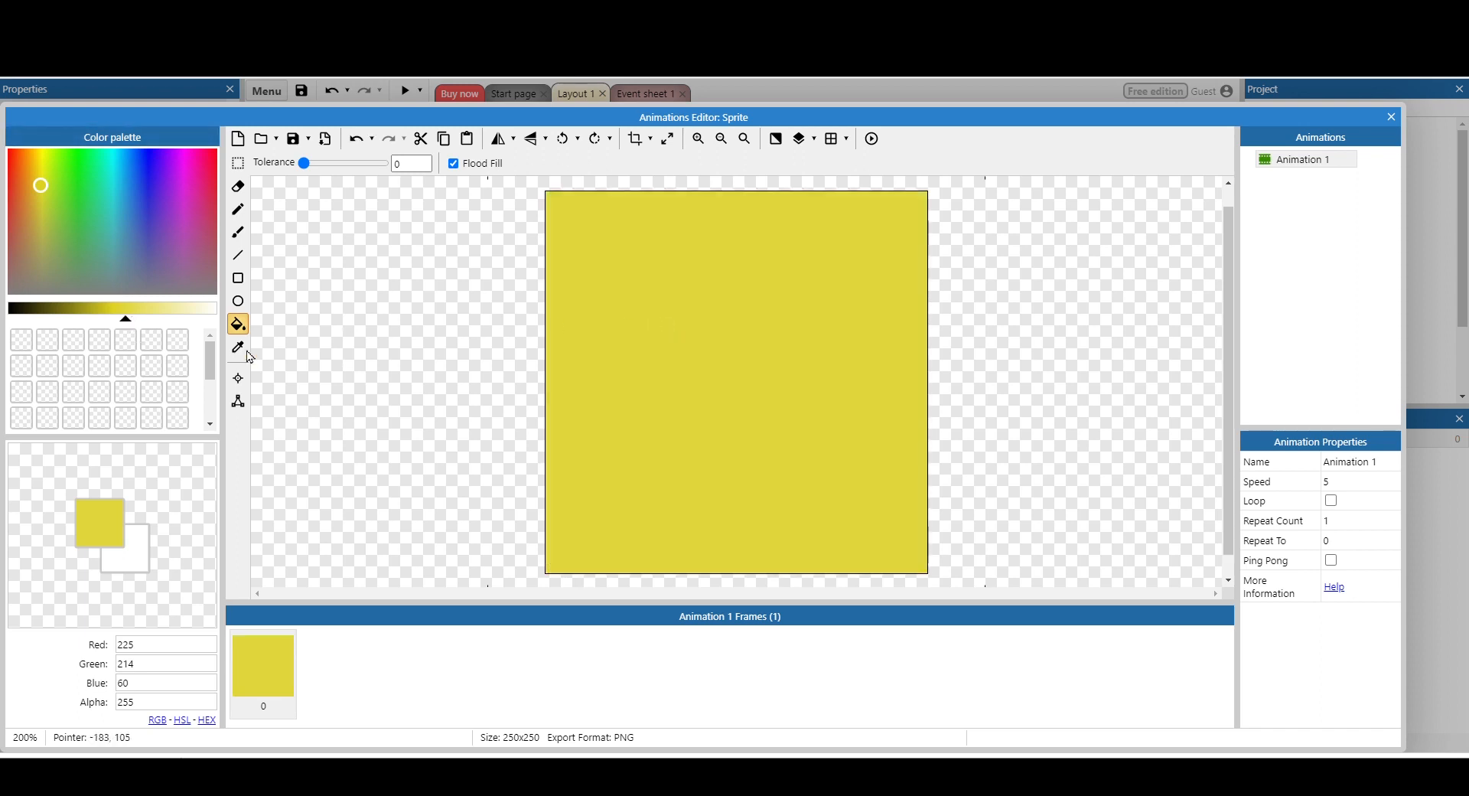
# Draw a near-black dollar sign across the yellow image with the size 12 pencil and finish editing the sprite.
pyautogui.click(241, 217)
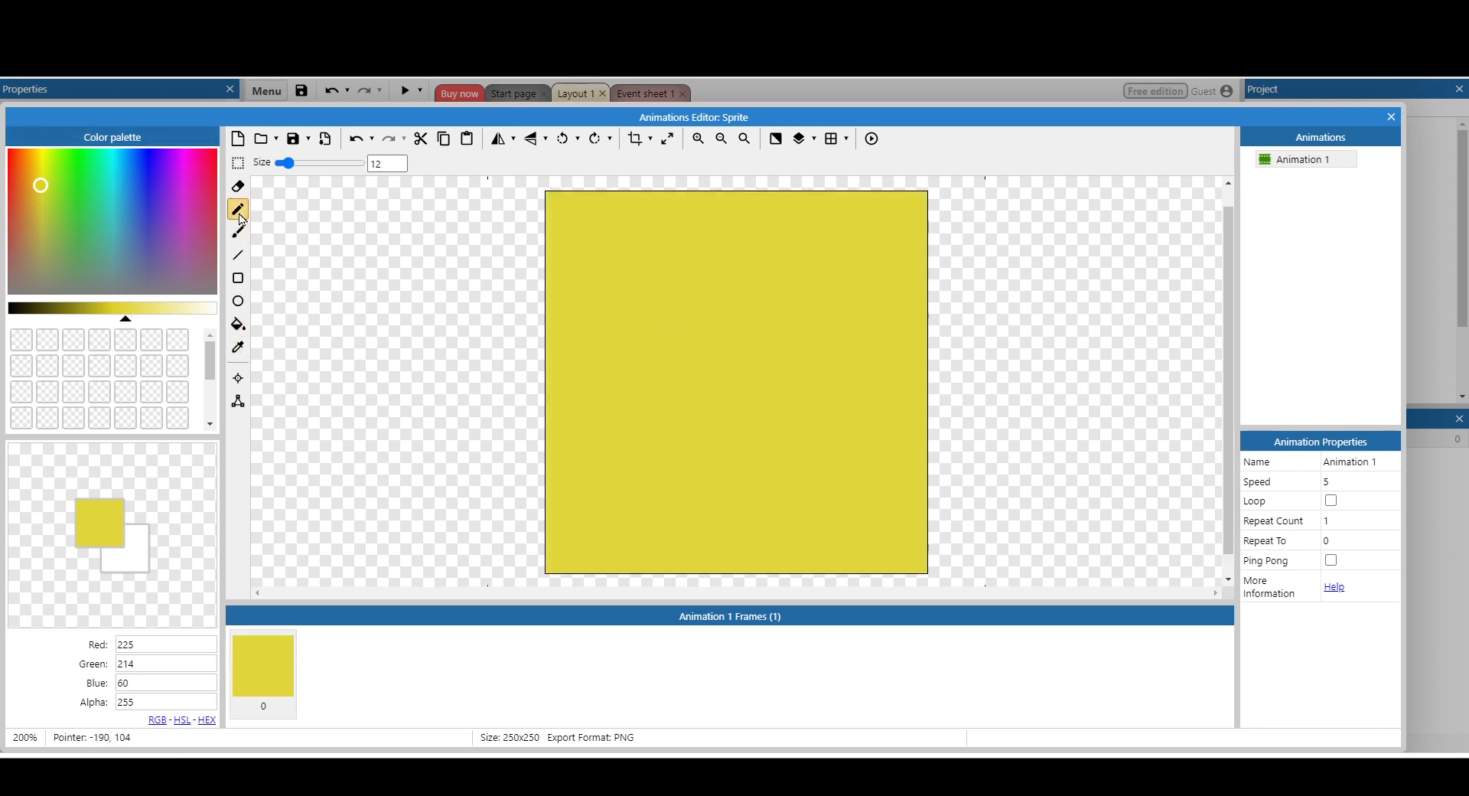
pyautogui.click(90, 310)
pyautogui.click(22, 310)
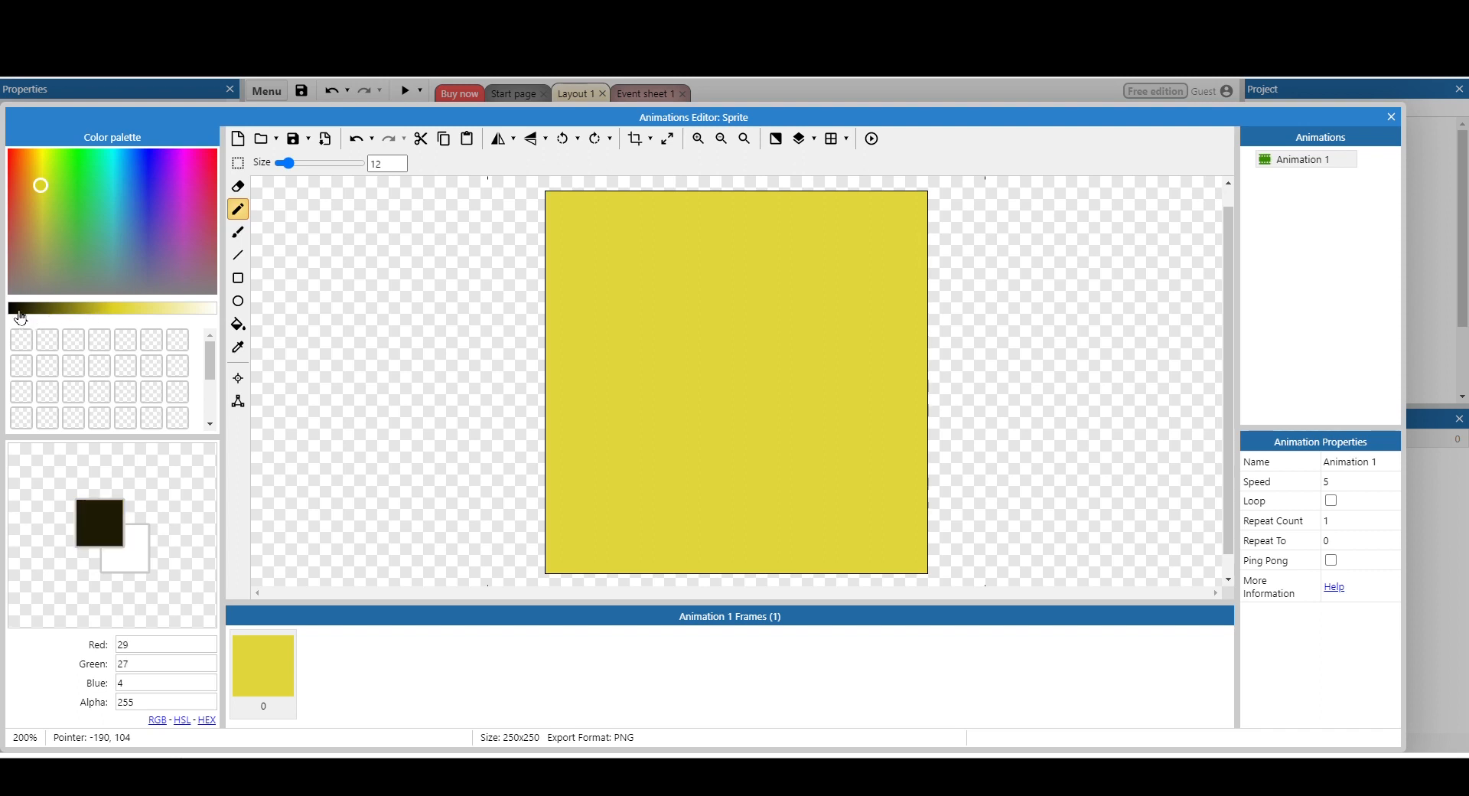
pyautogui.moveTo(809, 293)
pyautogui.mouseDown()
pyautogui.moveTo(634, 288)
pyautogui.moveTo(805, 394)
pyautogui.moveTo(733, 505)
pyautogui.moveTo(636, 472)
pyautogui.mouseUp()
pyautogui.click(714, 543)
pyautogui.moveTo(717, 538); pyautogui.dragTo(701, 216)
pyautogui.click(760, 555)
pyautogui.moveTo(761, 557); pyautogui.dragTo(763, 271)
pyautogui.moveTo(762, 220); pyautogui.dragTo(763, 222)
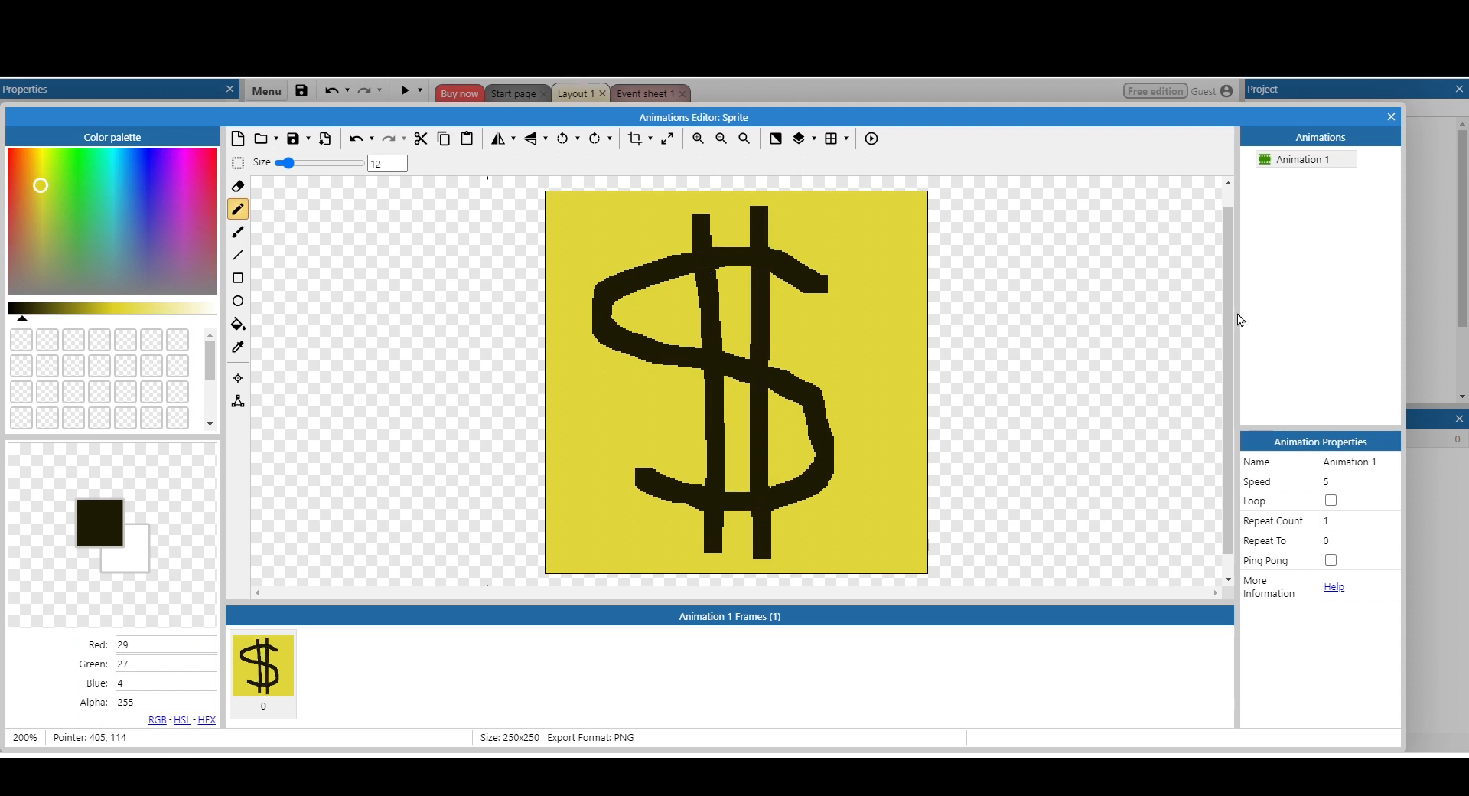
pyautogui.click(1391, 117)
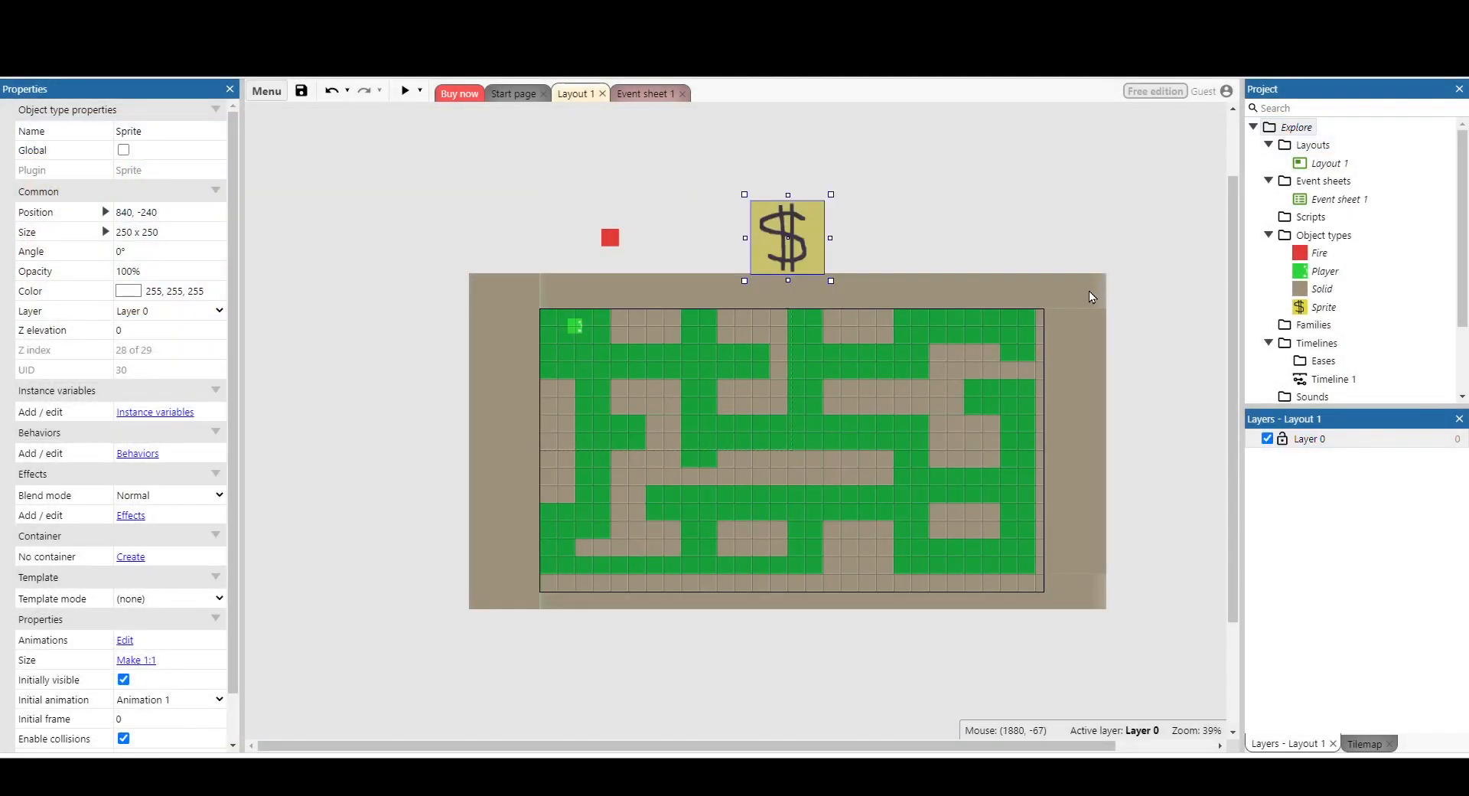
# Rename the yellow dollar sprite as Coin.
pyautogui.click(208, 137)
pyautogui.write('Coin')
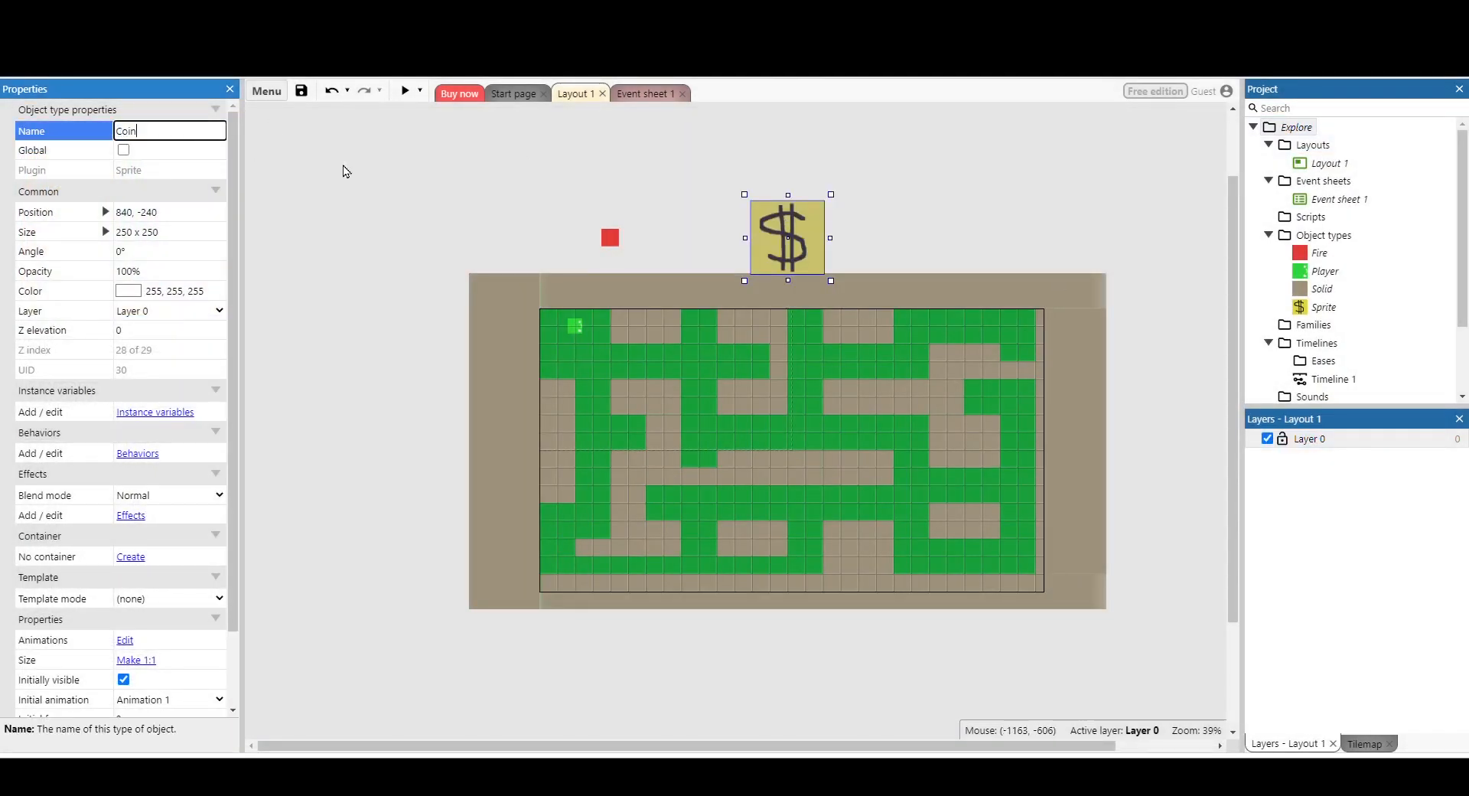
pyautogui.click(541, 255)
# Shrink the Coin sprite to match Fire's size and place it just right of Fire.
pyautogui.click(813, 266)
pyautogui.moveTo(832, 281); pyautogui.dragTo(648, 244)
pyautogui.click(754, 233)
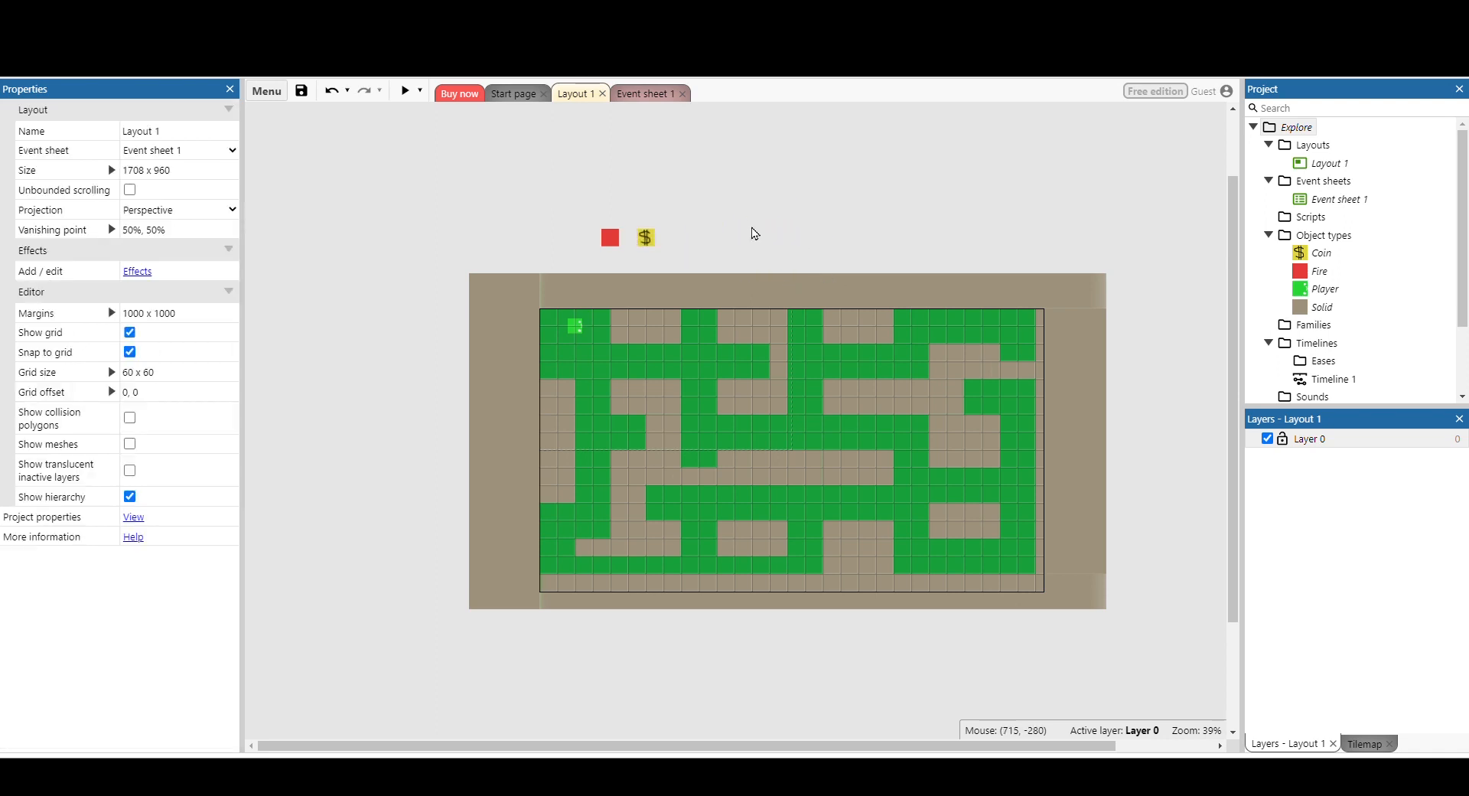
# Insert a third Sprite object above the maze, to the right of Coin.
pyautogui.doubleClick(749, 239)
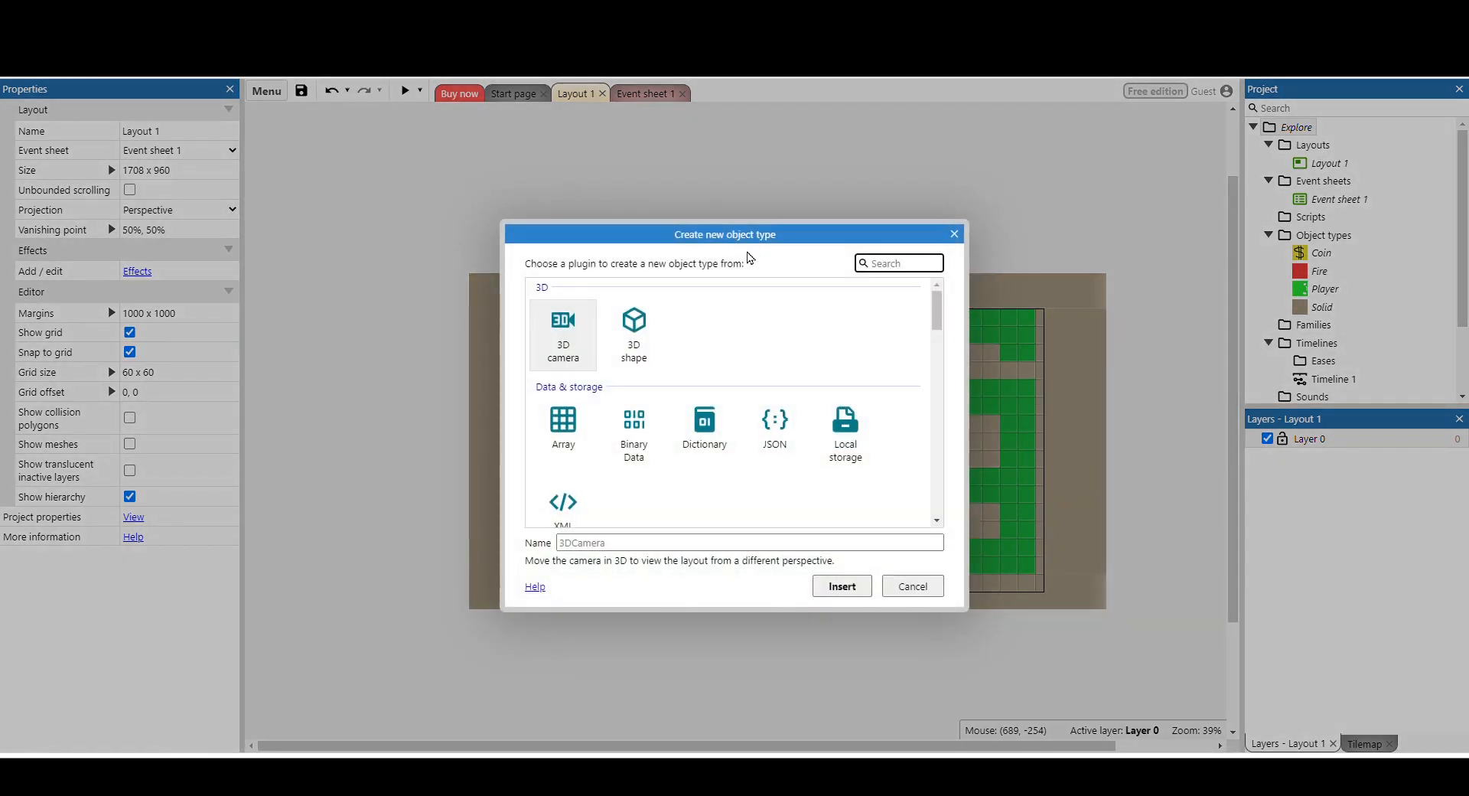
pyautogui.scroll(-4, 795, 341)
pyautogui.doubleClick(779, 393)
pyautogui.click(810, 228)
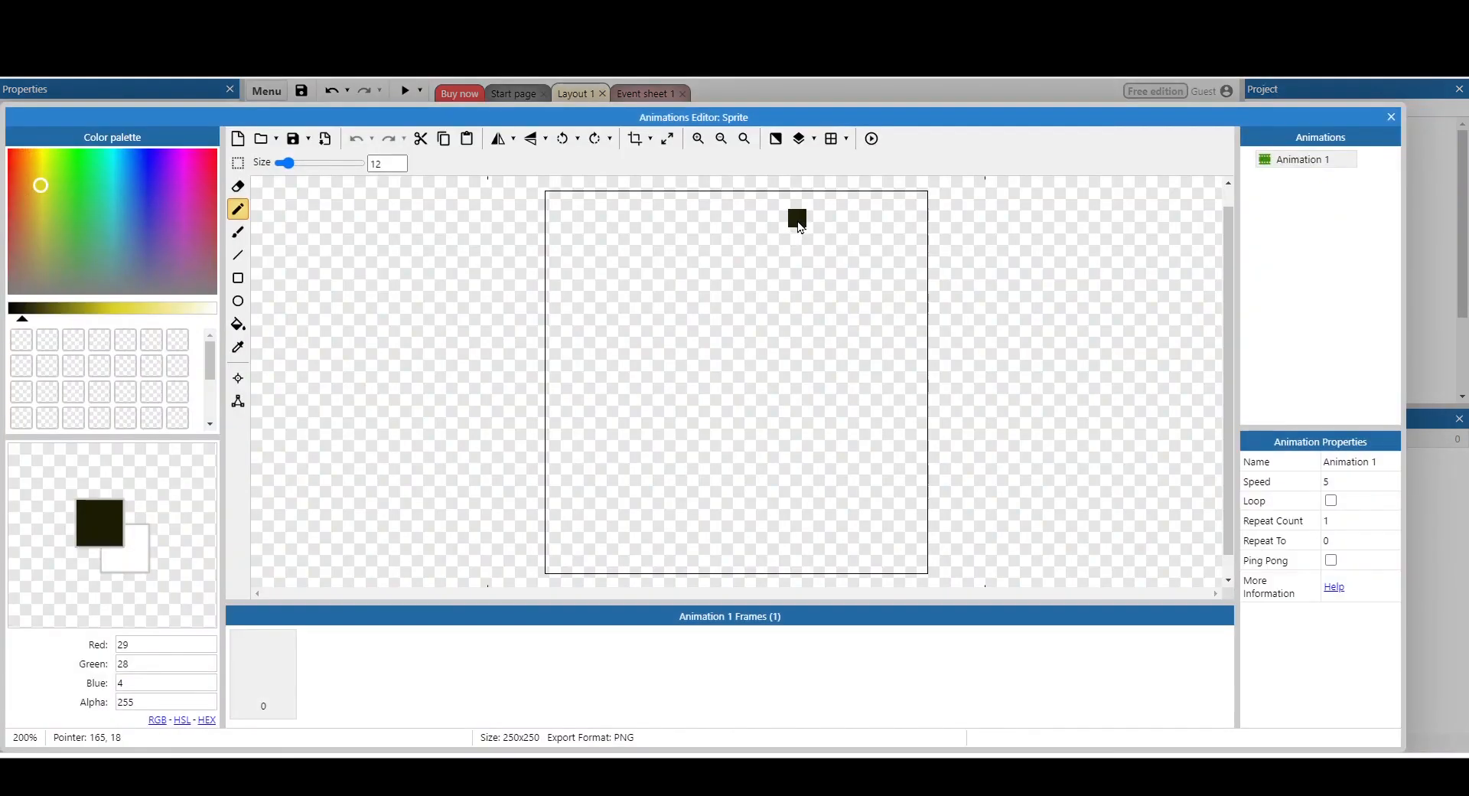
# Fill the third sprite's image with purple (about RGB 175, 59, 234).
pyautogui.moveTo(198, 208); pyautogui.dragTo(171, 175)
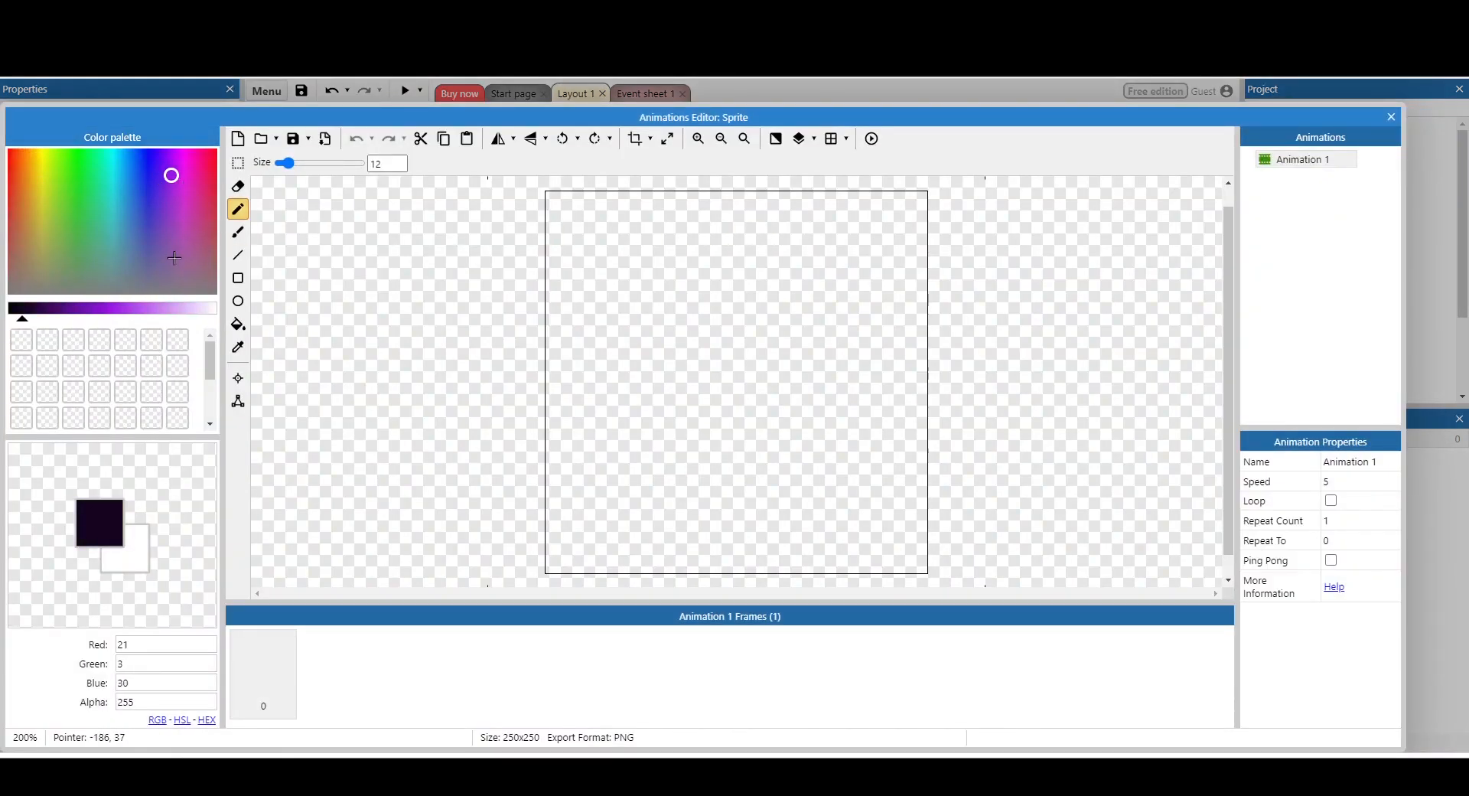
pyautogui.click(129, 307)
pyautogui.click(242, 328)
pyautogui.click(677, 321)
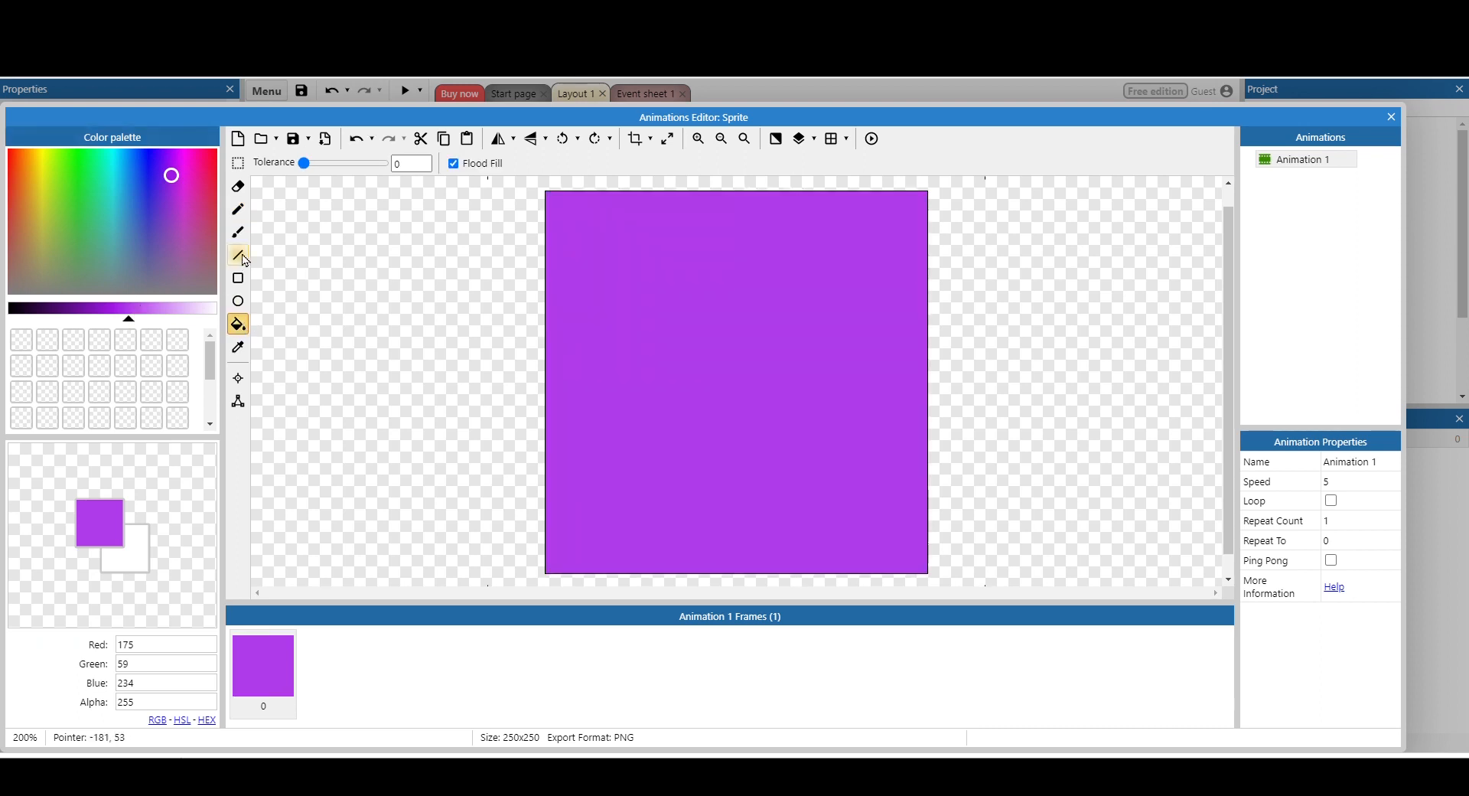
# Draw a large light-blue letter P on the purple image with the size 12 pencil and finish editing the sprite.
pyautogui.click(238, 209)
pyautogui.click(117, 208)
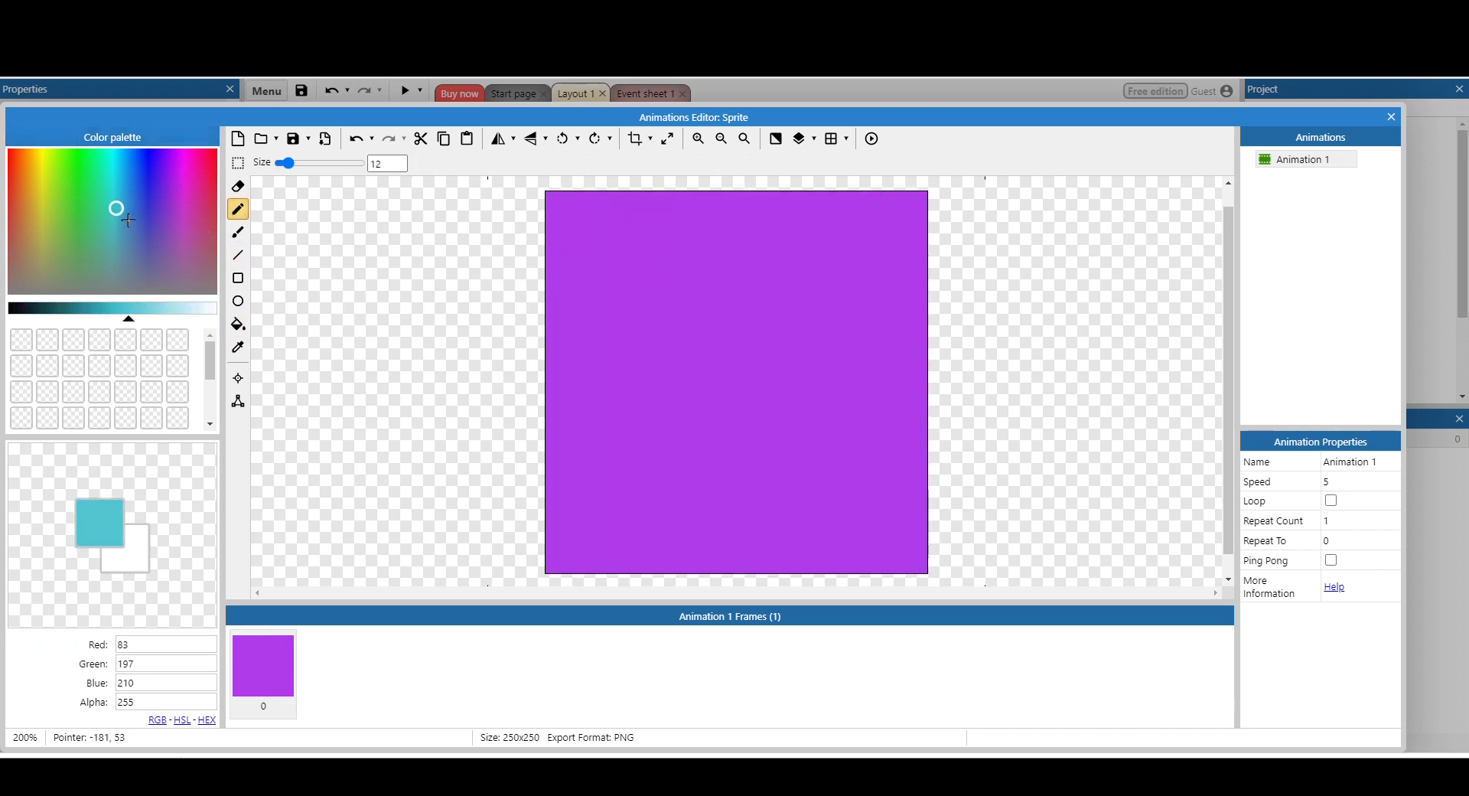
pyautogui.moveTo(678, 515)
pyautogui.mouseDown()
pyautogui.moveTo(666, 308)
pyautogui.moveTo(811, 305)
pyautogui.moveTo(787, 387)
pyautogui.moveTo(682, 377)
pyautogui.mouseUp()
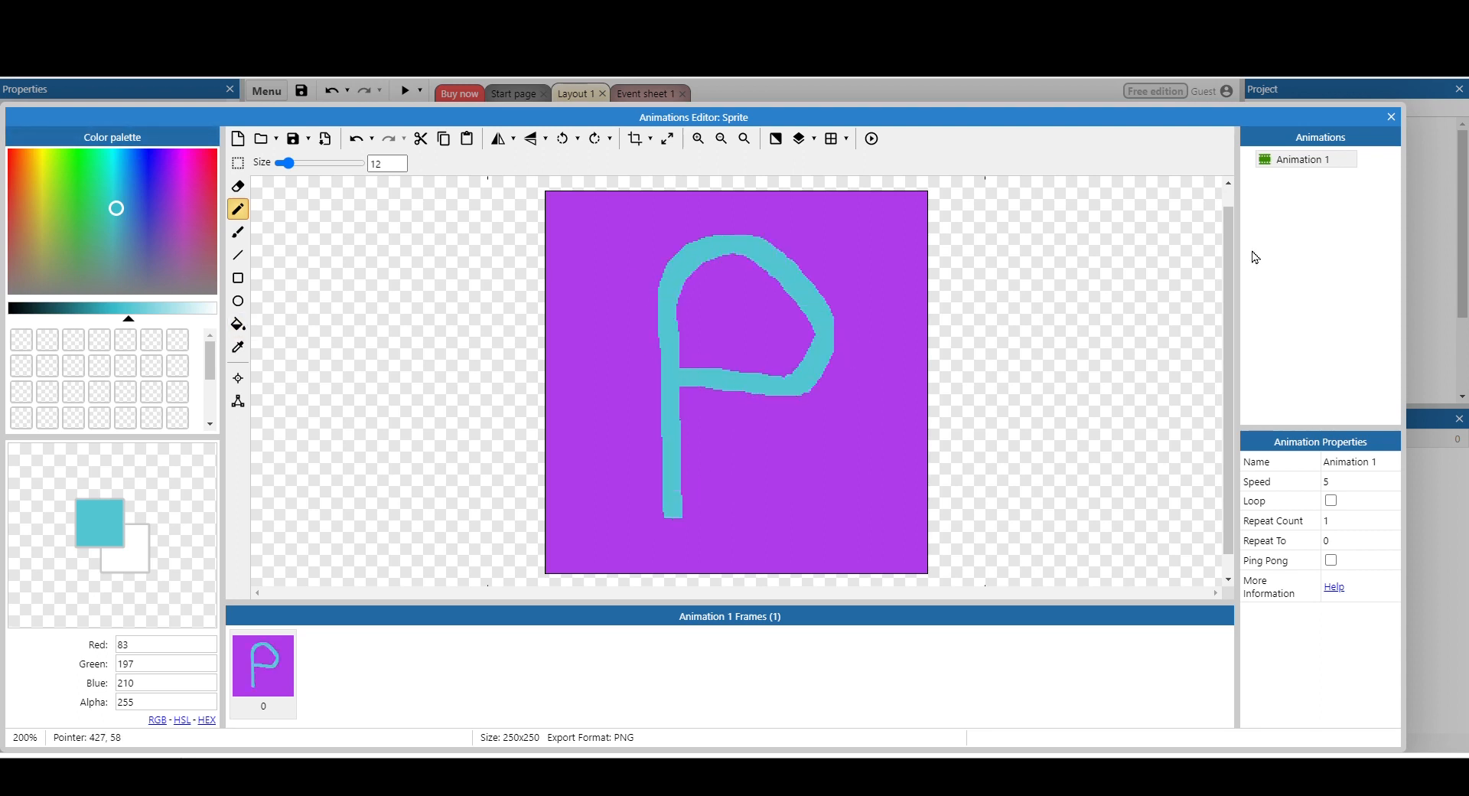
pyautogui.click(1391, 121)
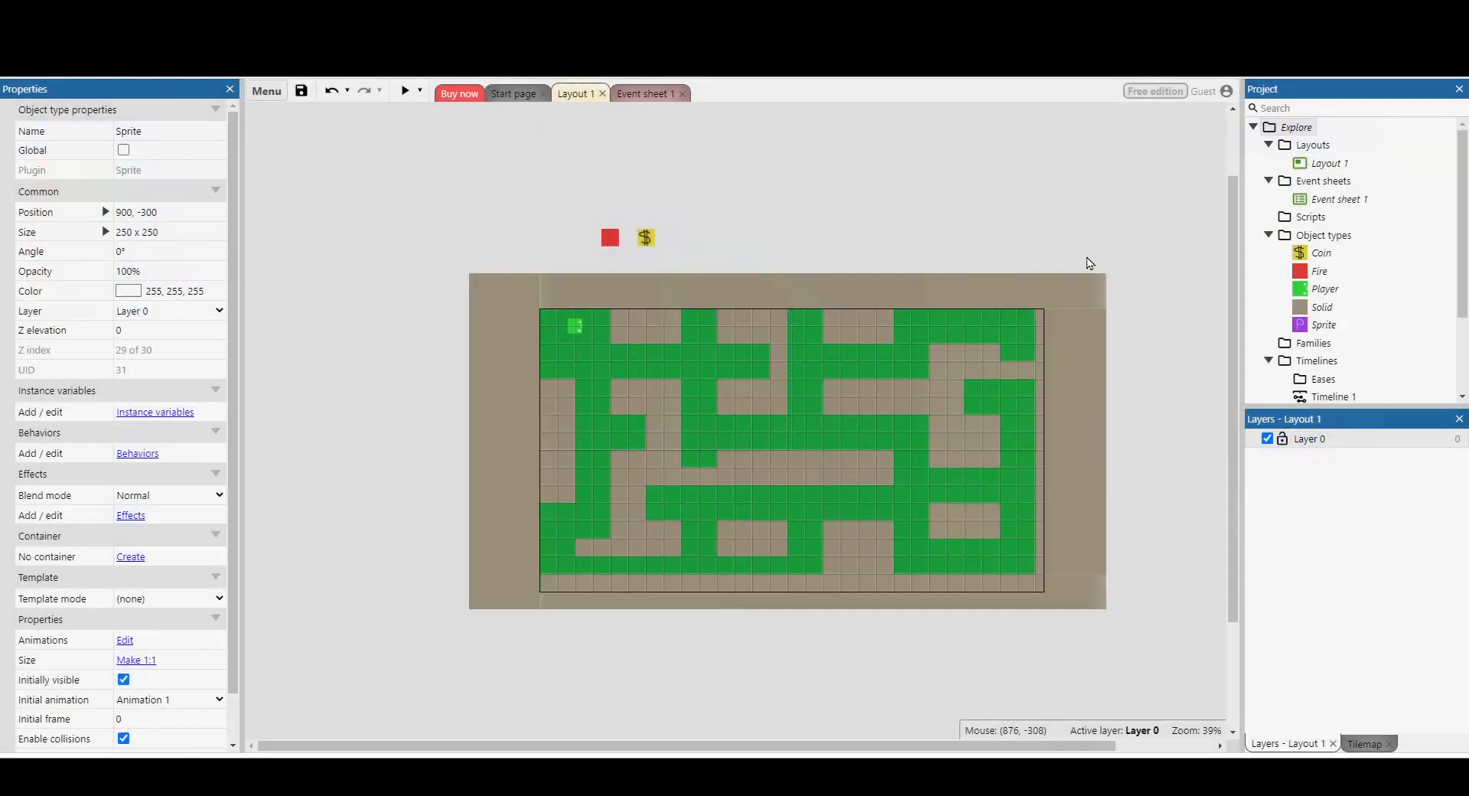
# Shrink the purple P sprite to 60 x 60 to the right of Coin and name it Power-Up.
pyautogui.moveTo(841, 261); pyautogui.dragTo(708, 247)
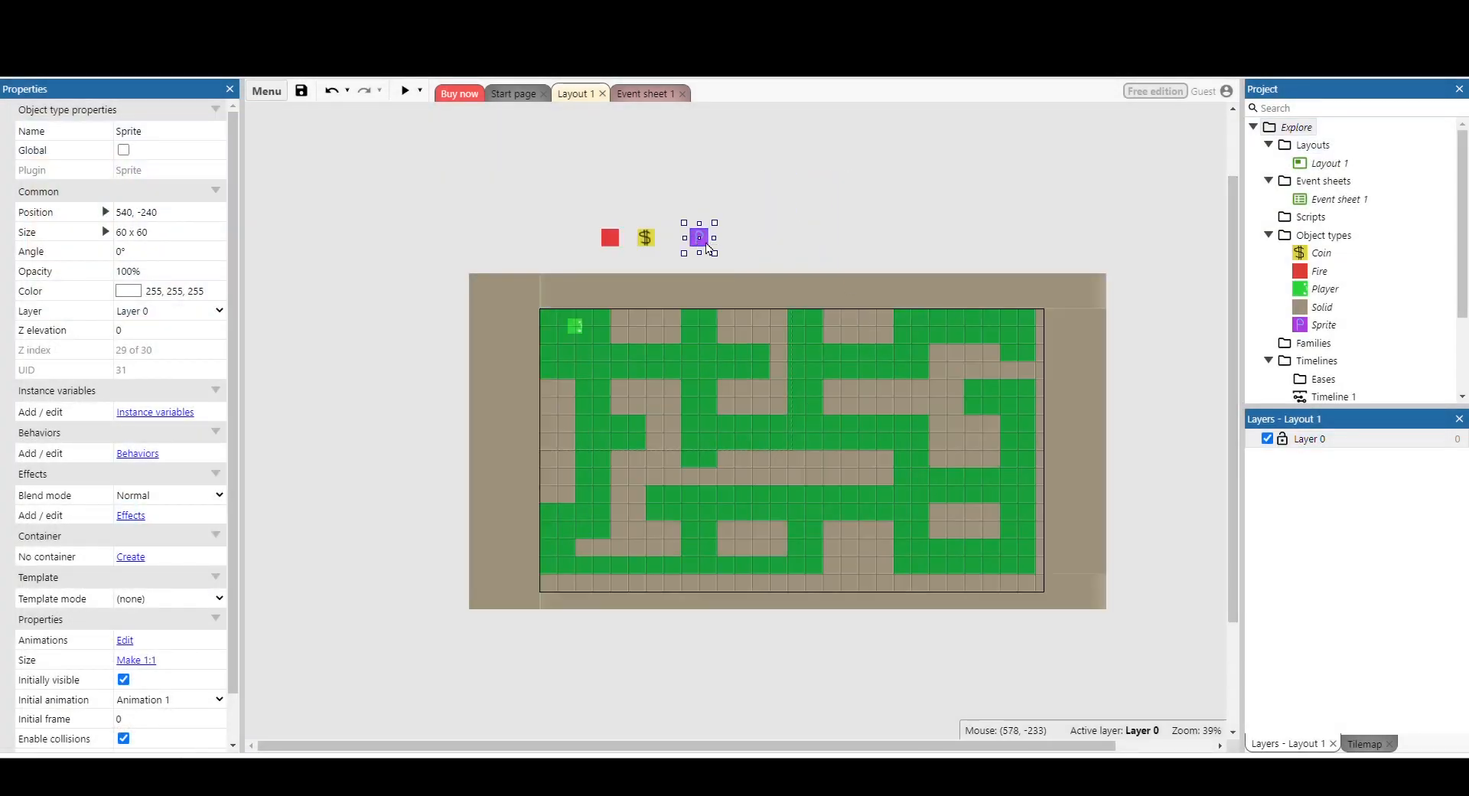
pyautogui.click(202, 138)
pyautogui.write('Power')
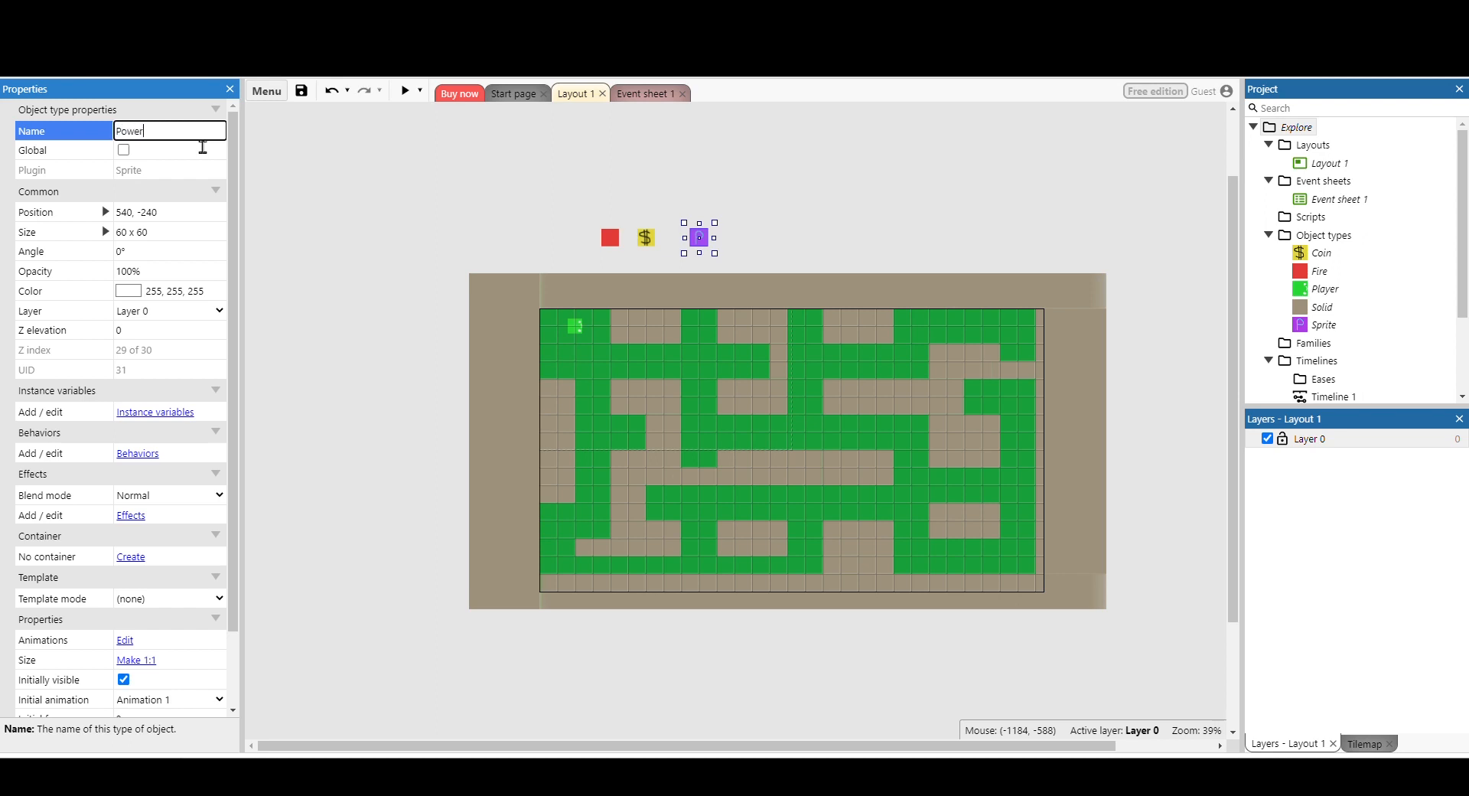
pyautogui.write('-Up')
pyautogui.click(407, 205)
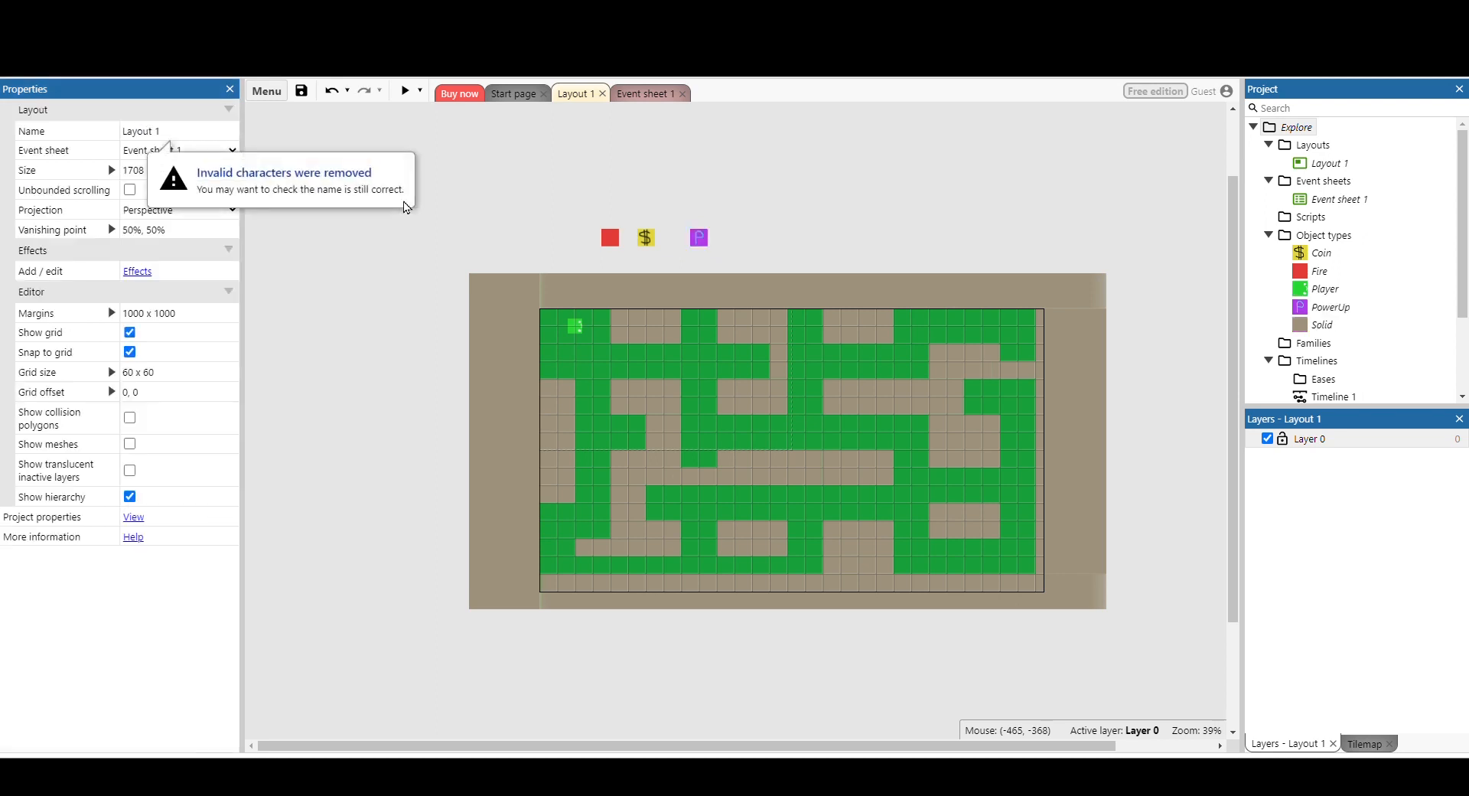
pyautogui.click(699, 238)
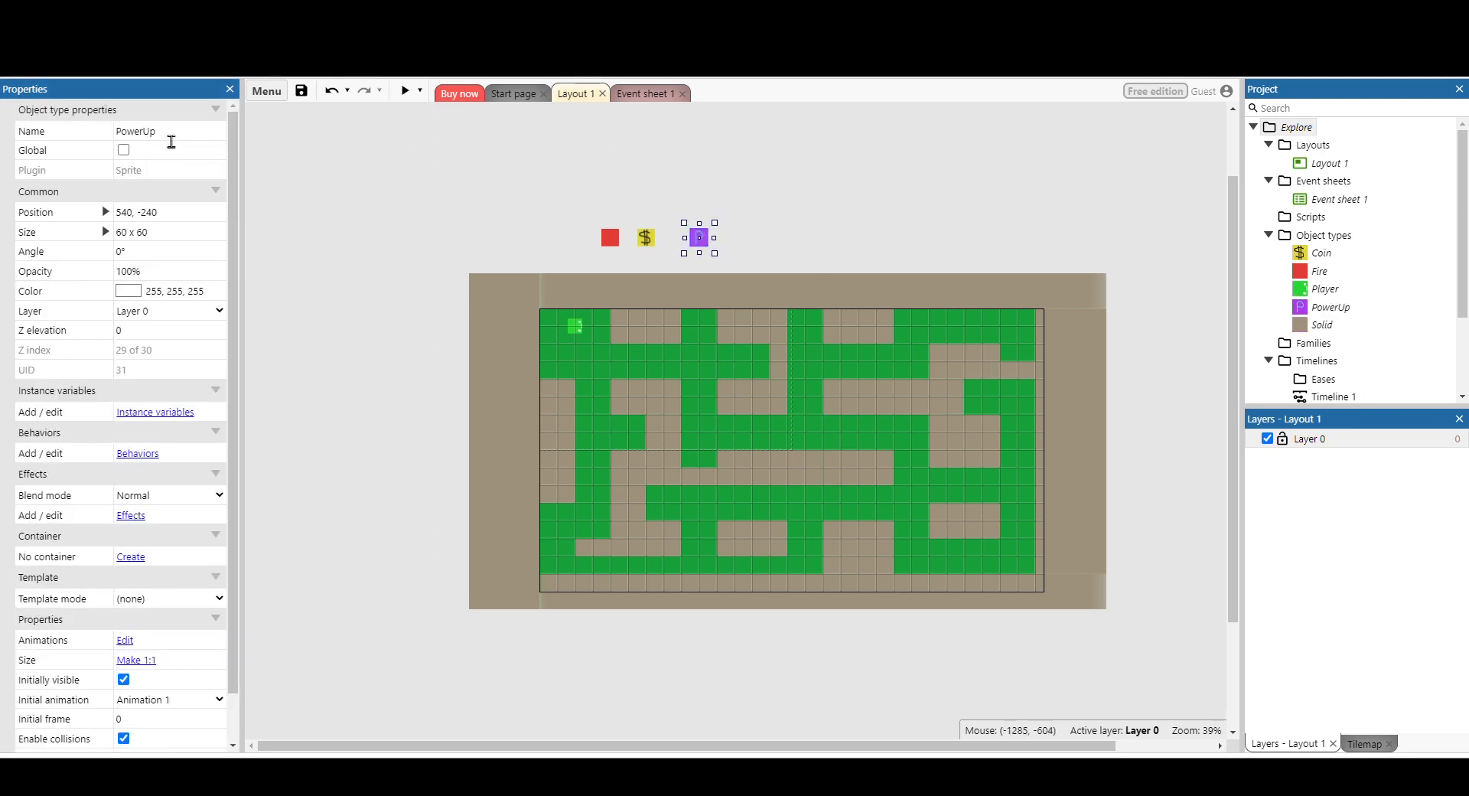
pyautogui.click(176, 141)
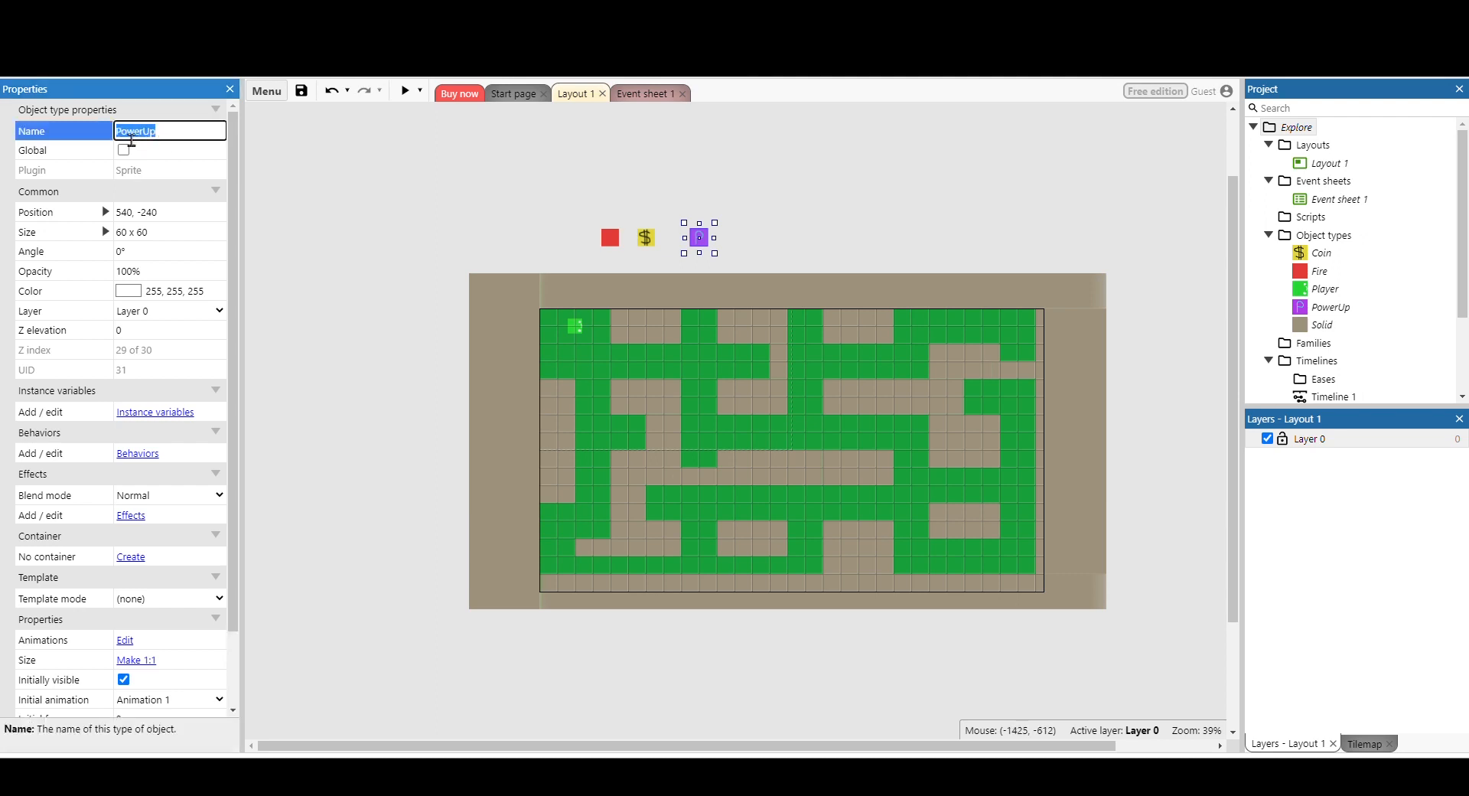
pyautogui.click(188, 141)
pyautogui.press('Left')
pyautogui.press('Left')
pyautogui.click(408, 192)
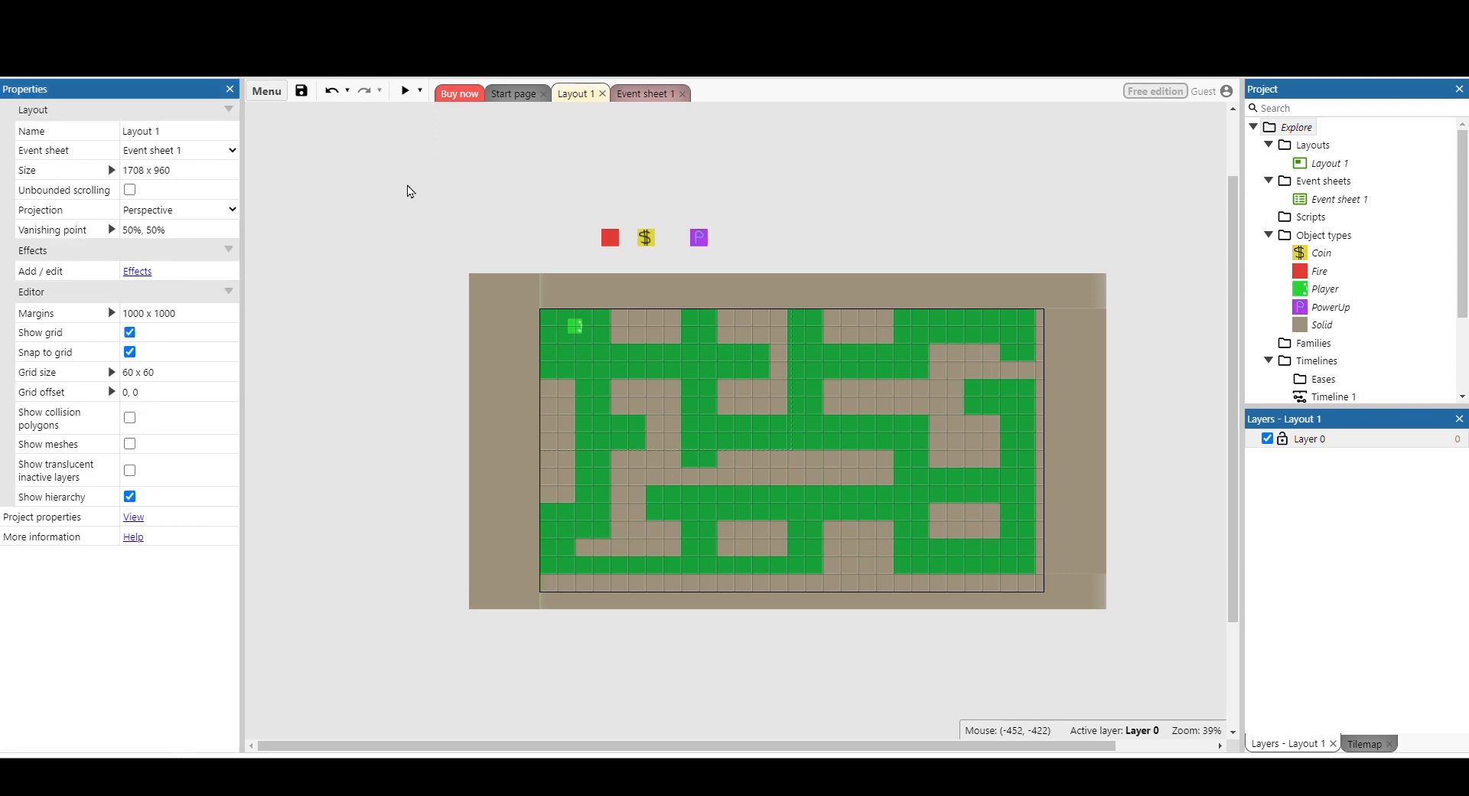
# Move the PowerUp sprite closer to Coin so the three small sprites are evenly spaced.
pyautogui.moveTo(699, 244); pyautogui.dragTo(688, 244)
pyautogui.click(734, 241)
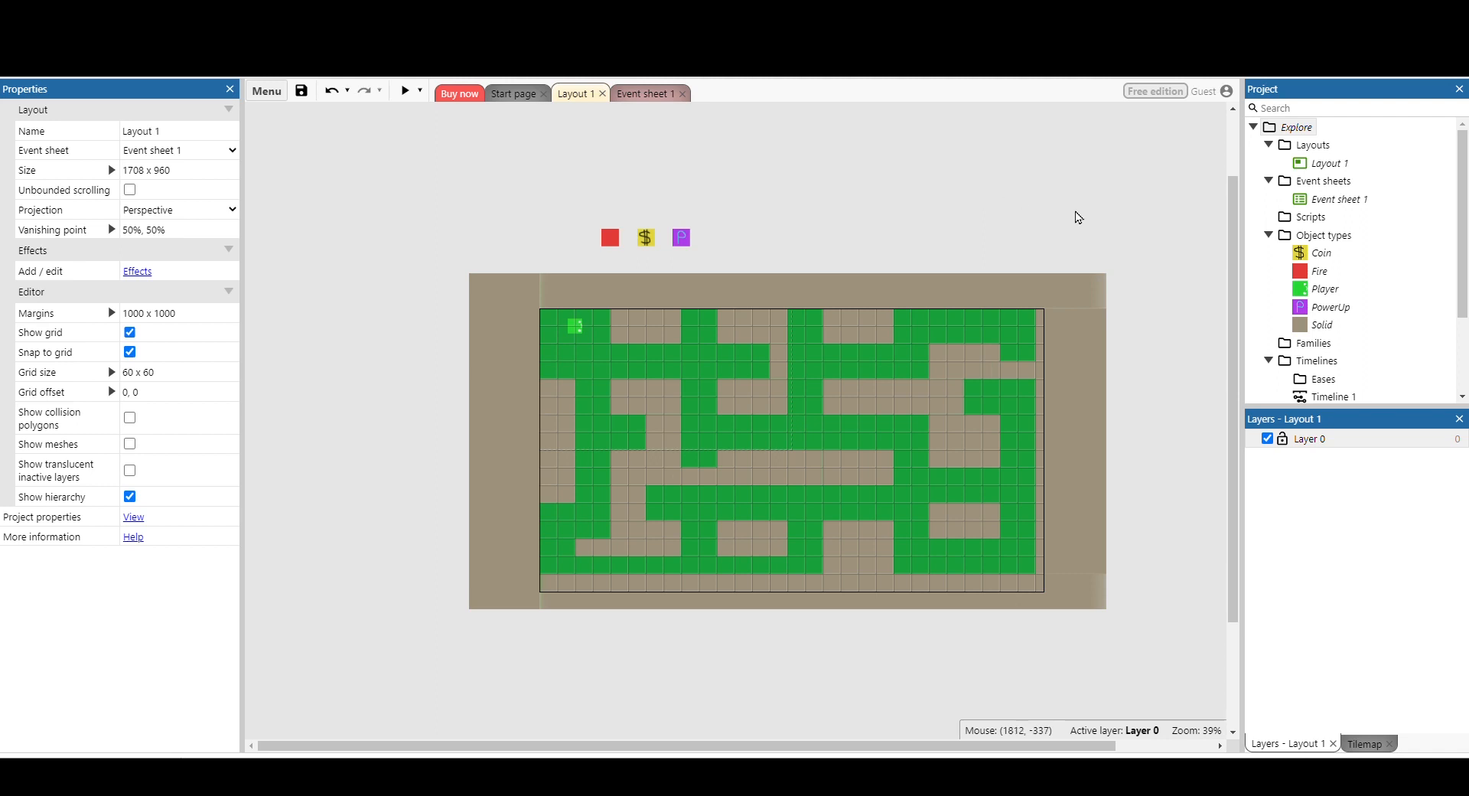
# Open Event sheet 1 for editing.
pyautogui.click(1338, 170)
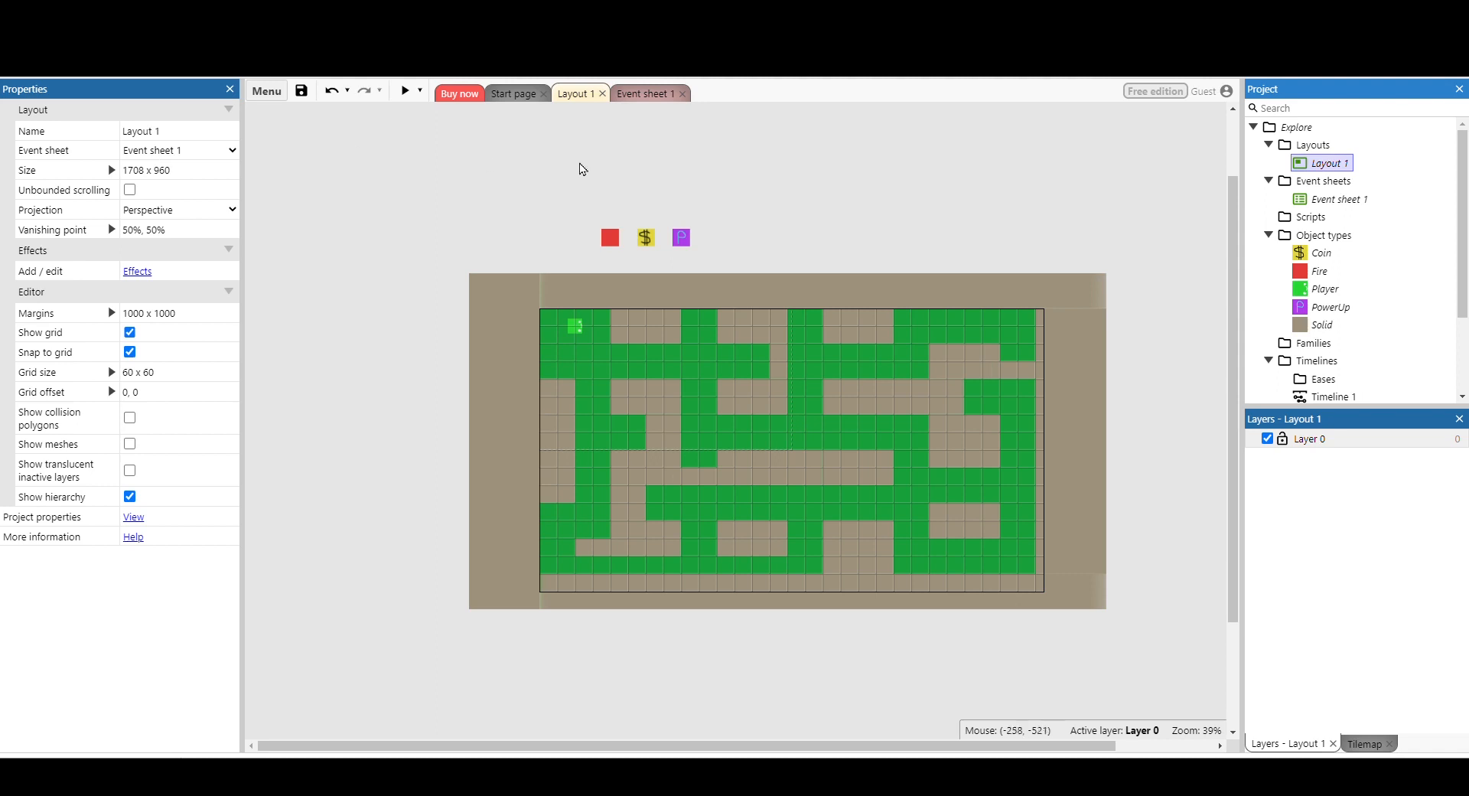
pyautogui.click(1338, 201)
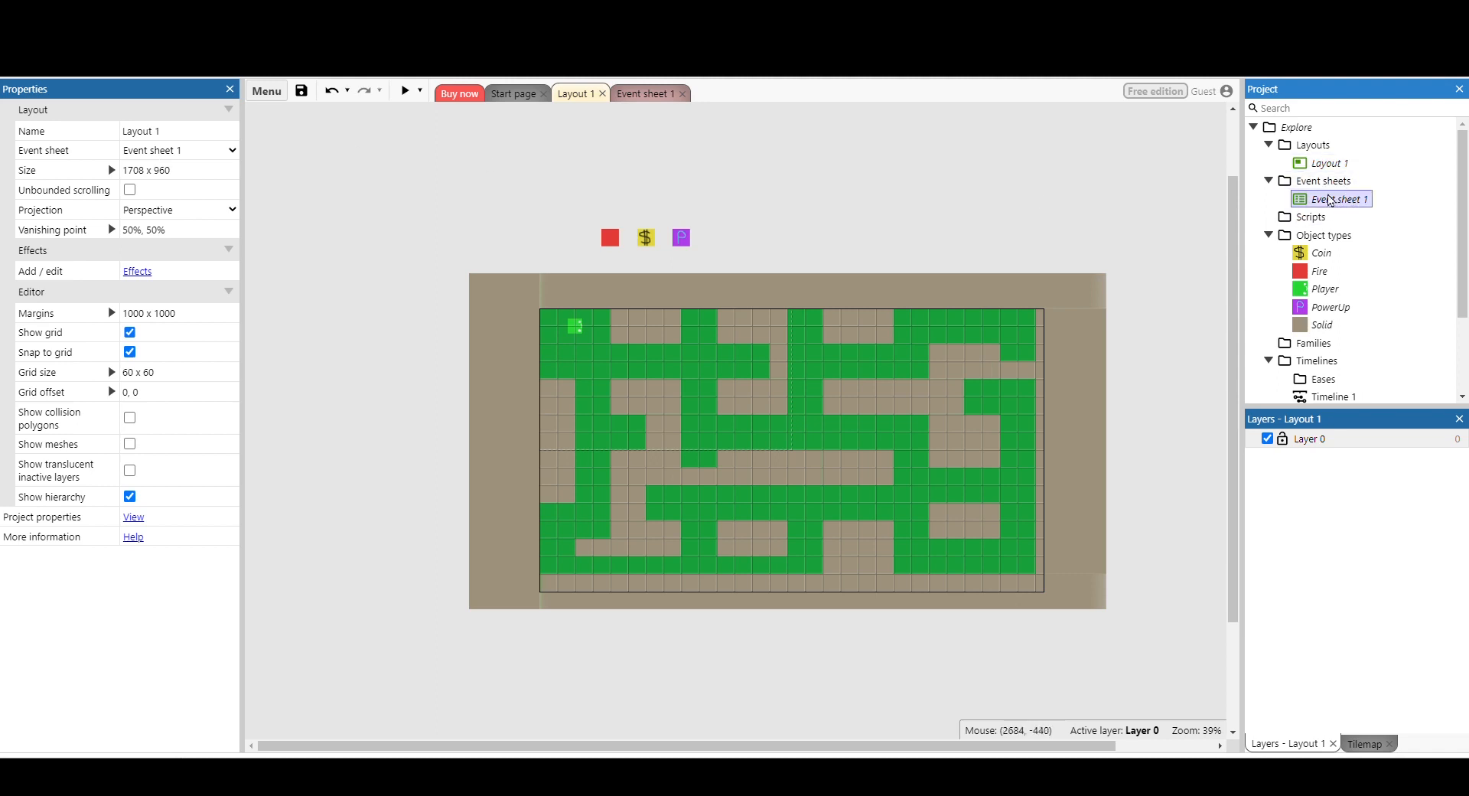
pyautogui.doubleClick(1352, 200)
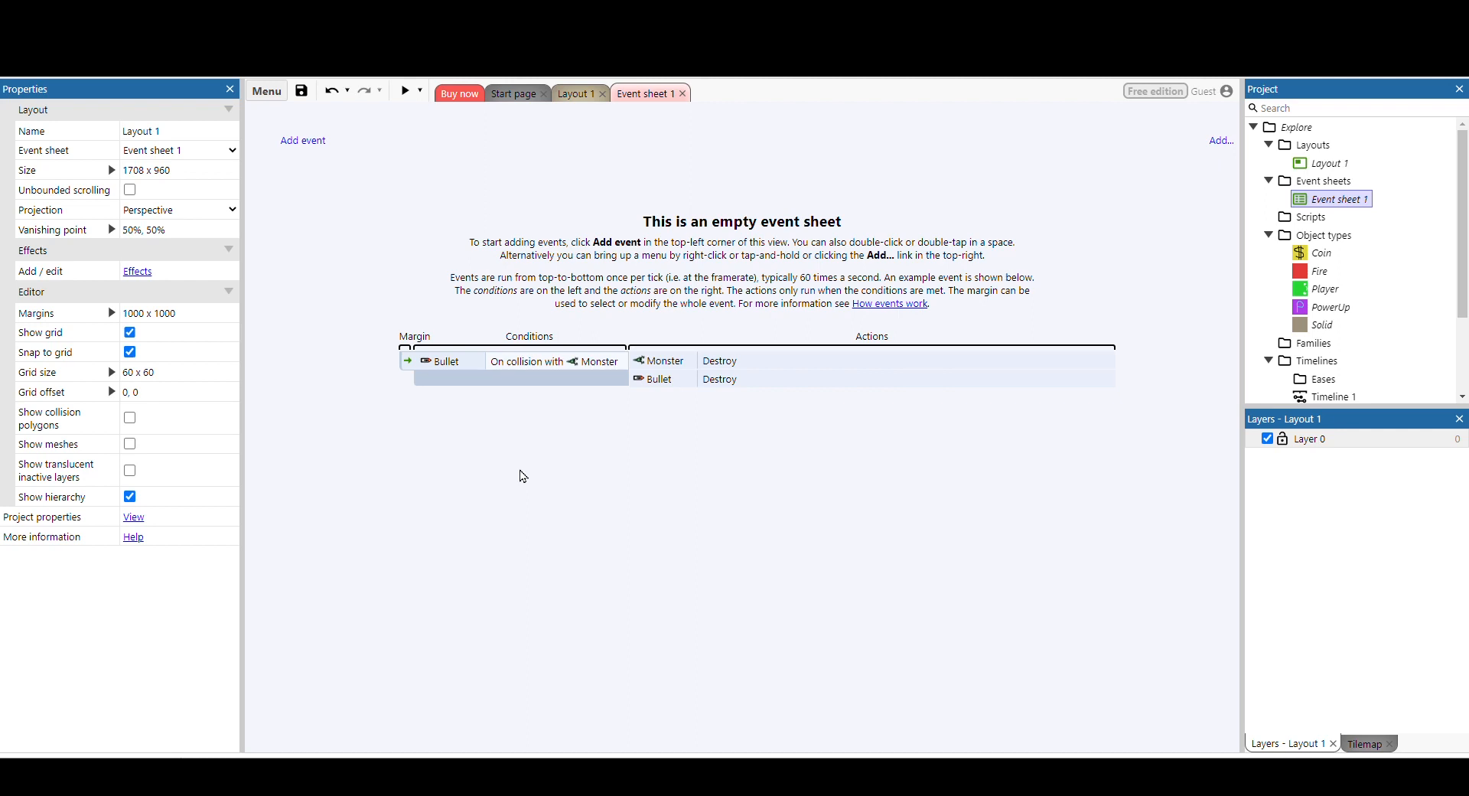
# Add an event with the Player condition On collision with another object, using Fire as the object.
pyautogui.click(317, 154)
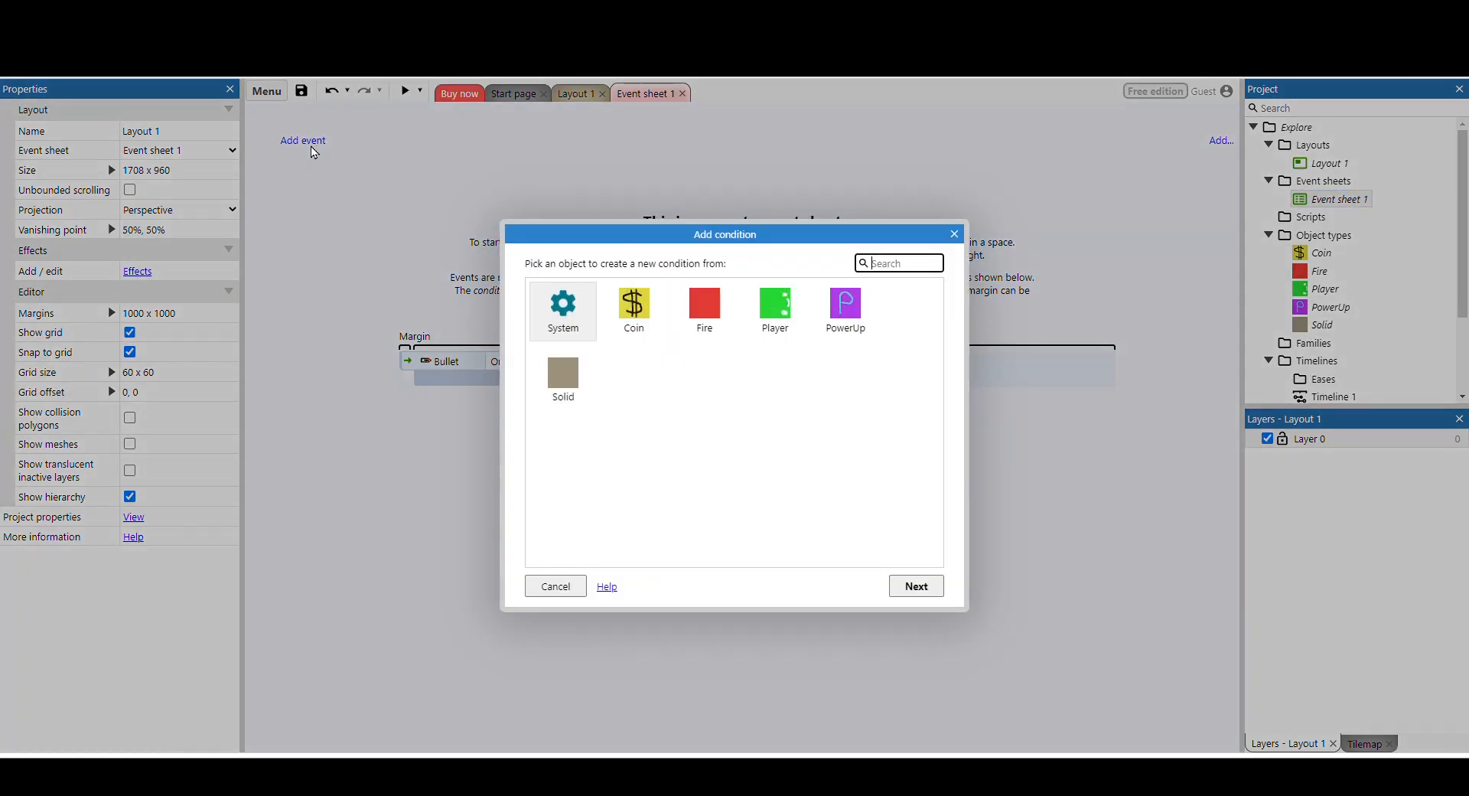
pyautogui.click(775, 310)
pyautogui.click(916, 586)
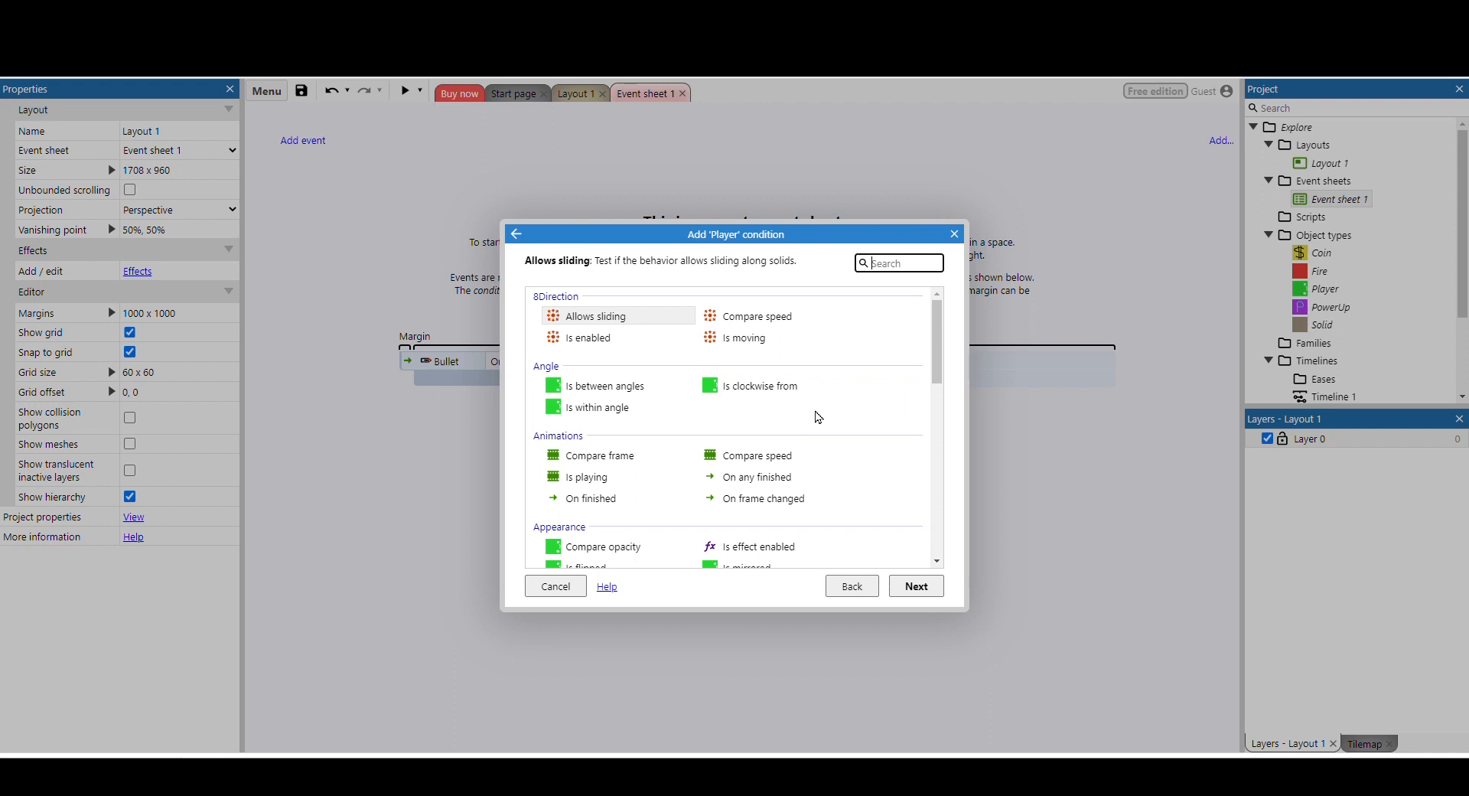
pyautogui.scroll(-6, 818, 417)
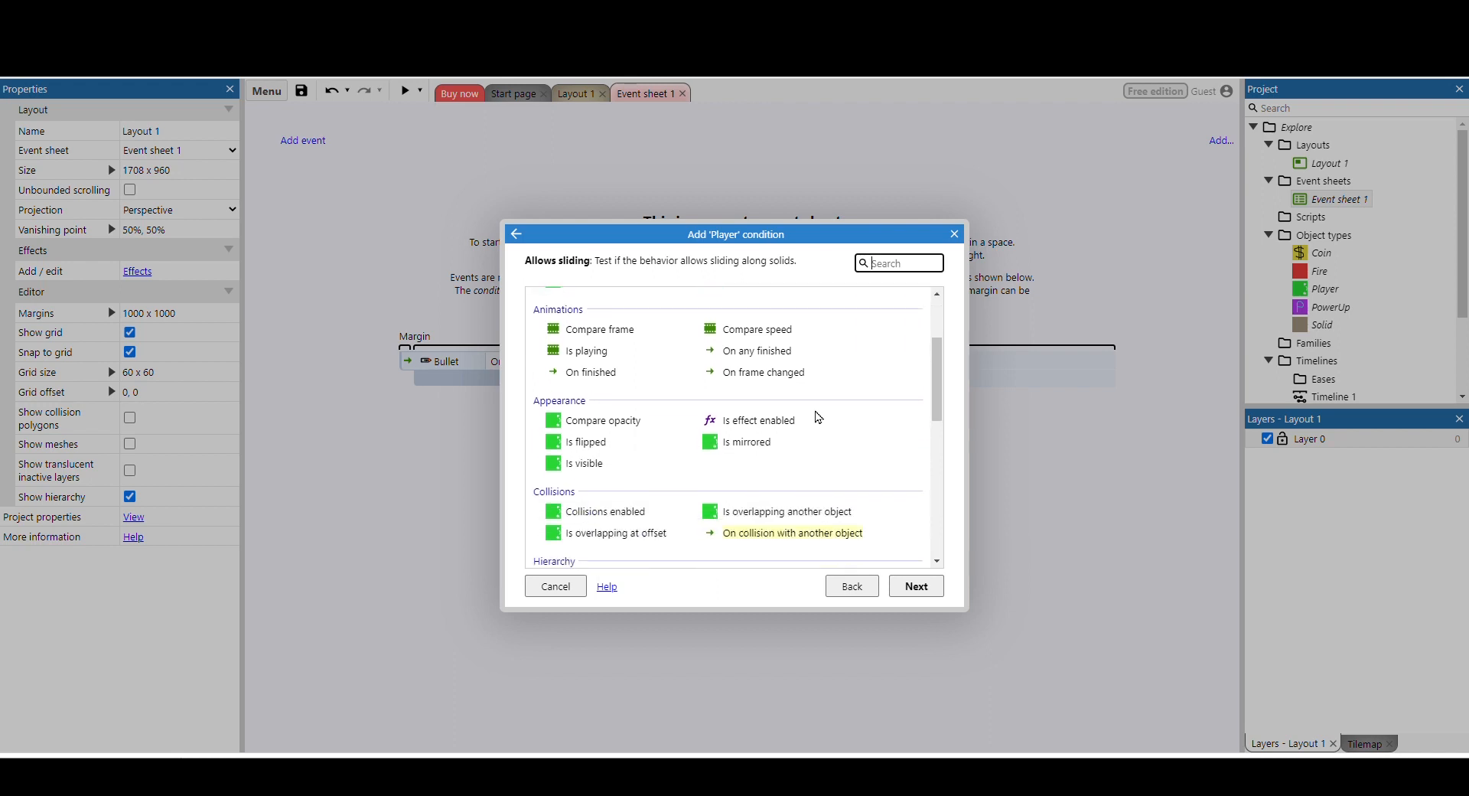
pyautogui.click(823, 429)
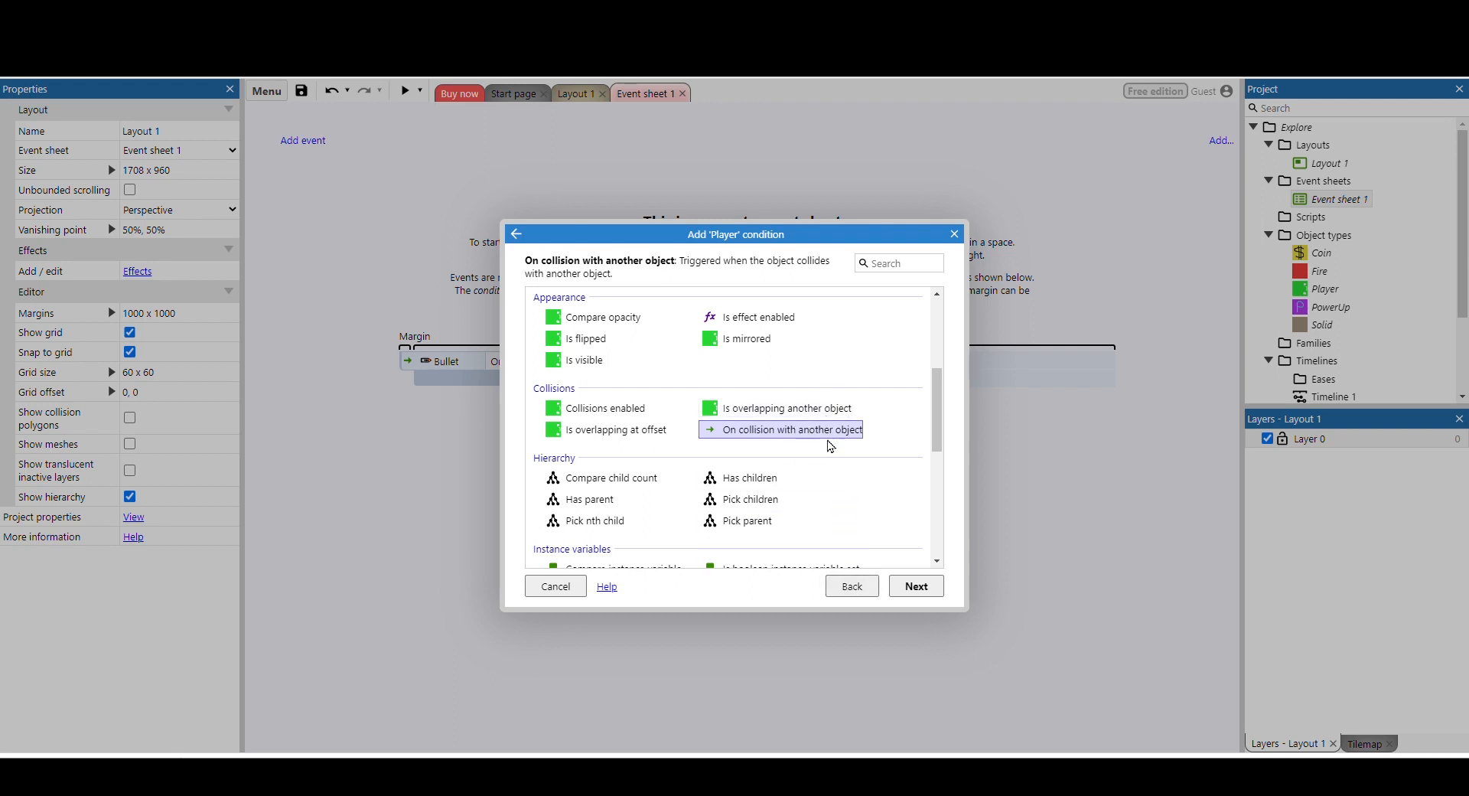
pyautogui.click(917, 586)
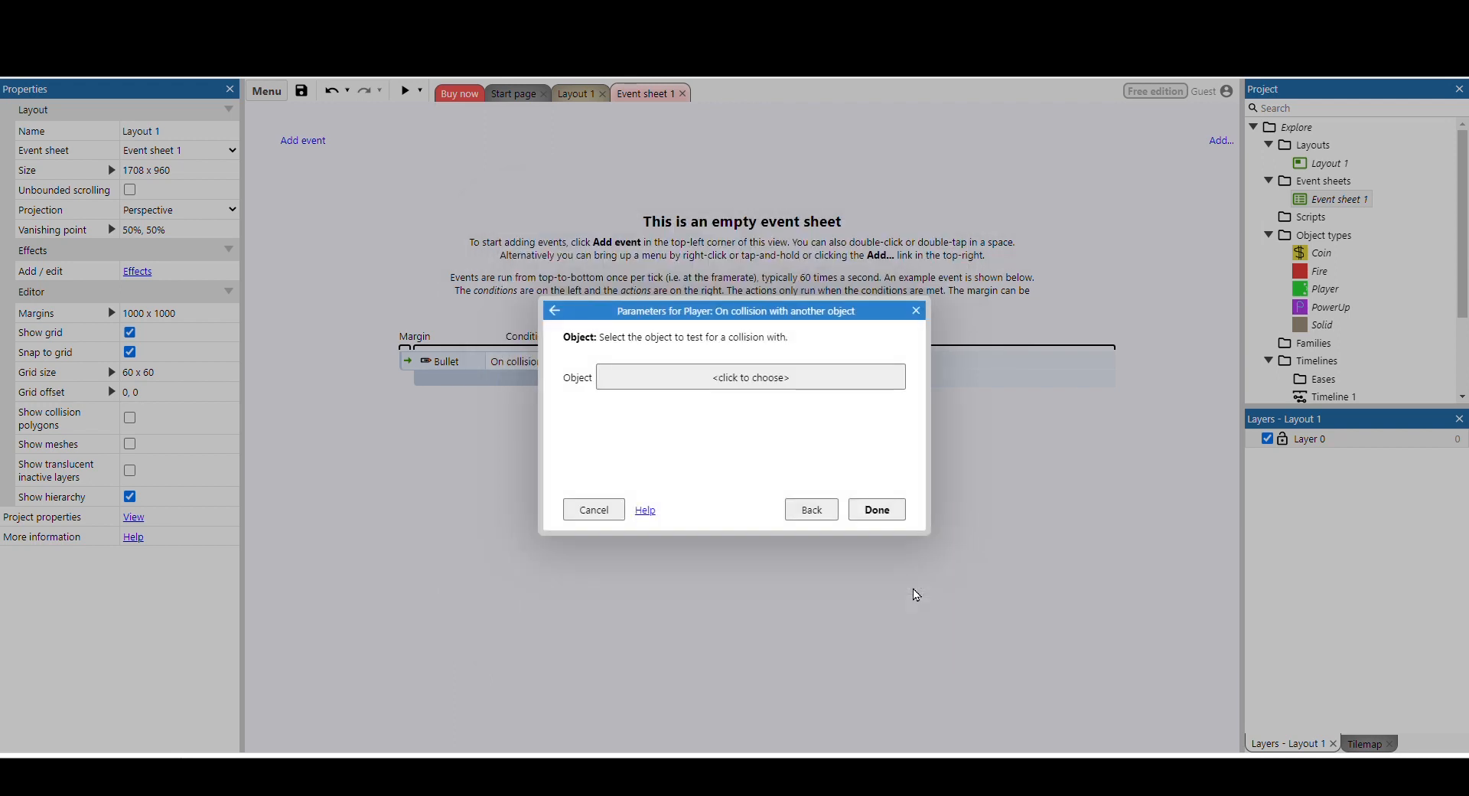
pyautogui.click(778, 379)
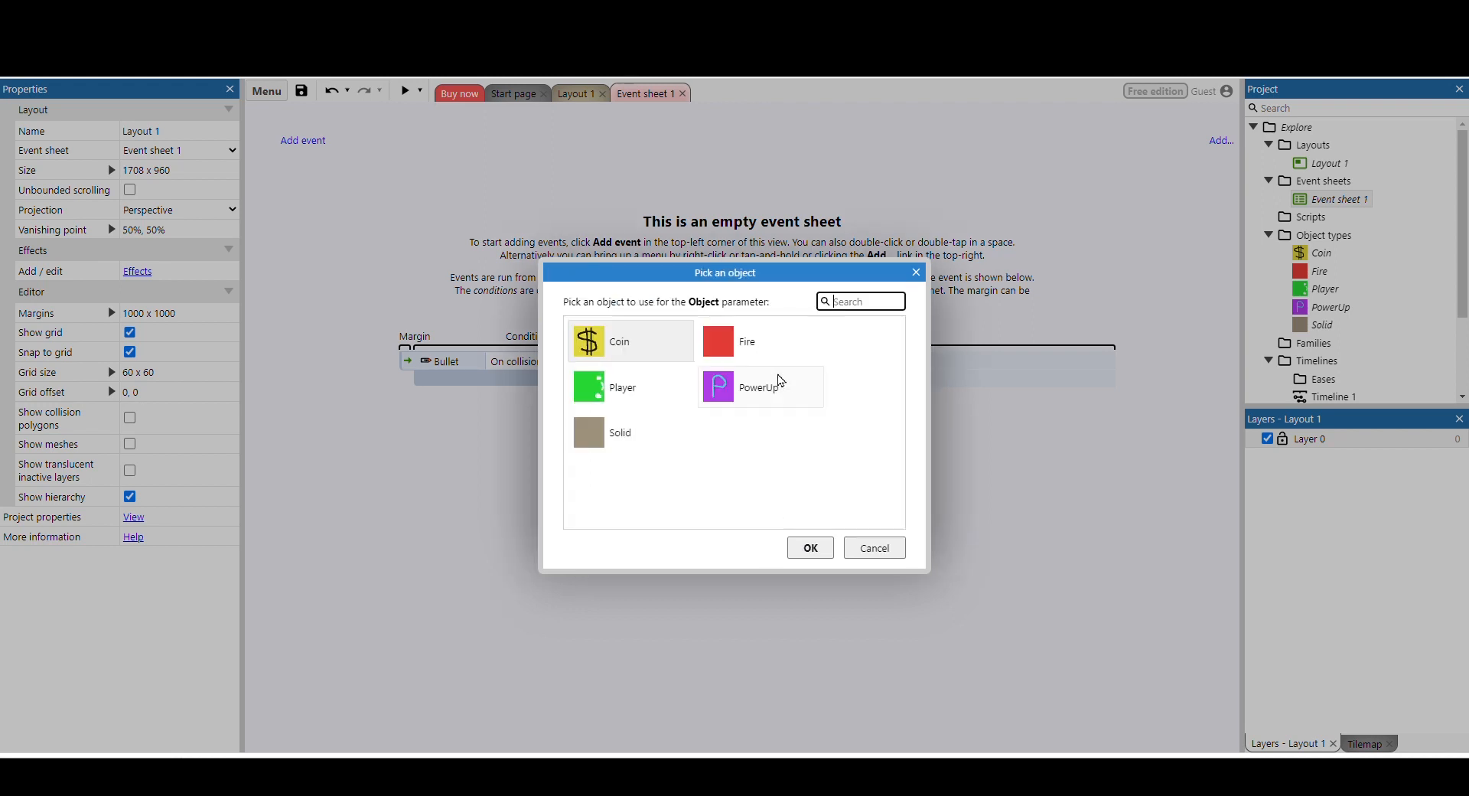
pyautogui.click(753, 347)
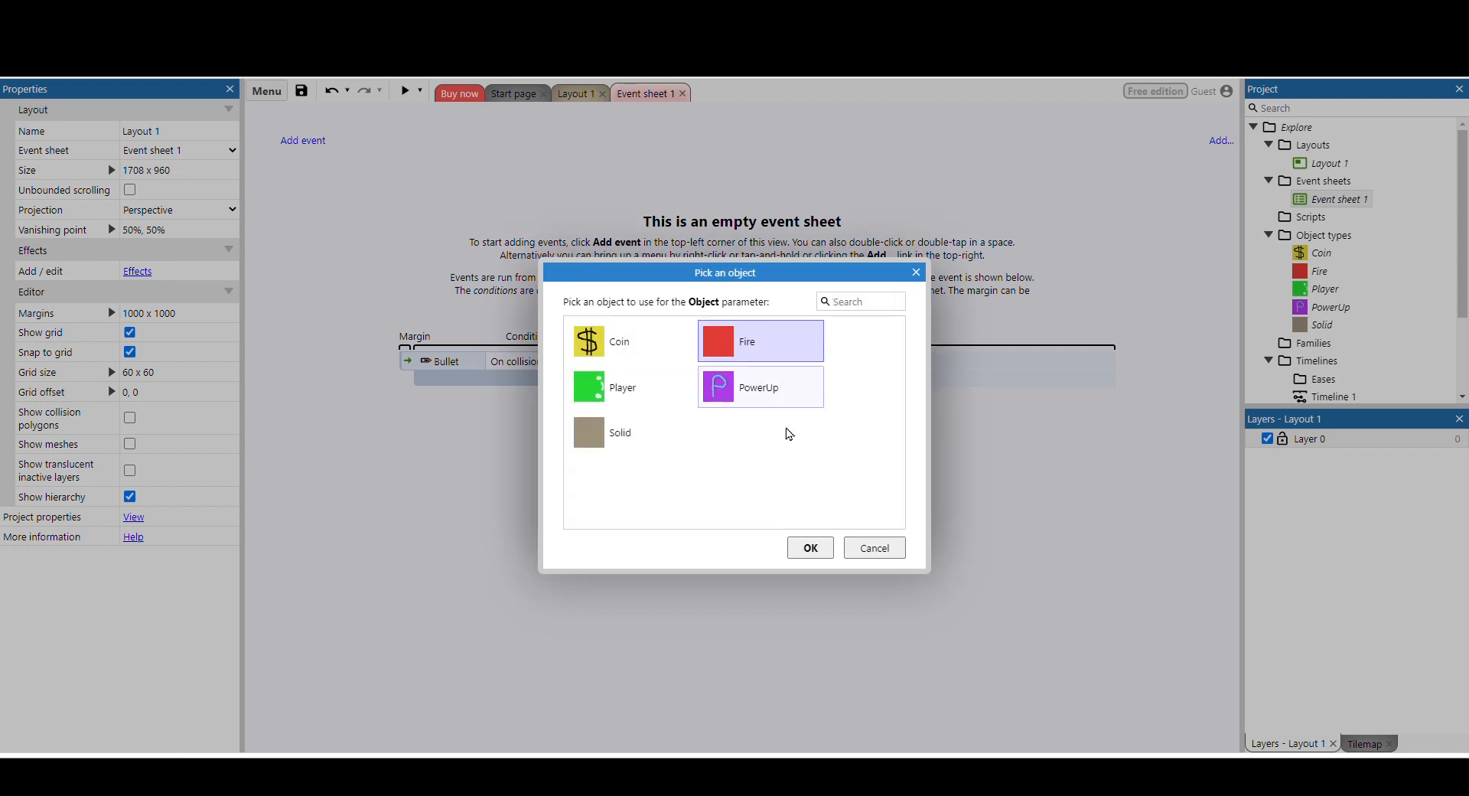
pyautogui.click(810, 547)
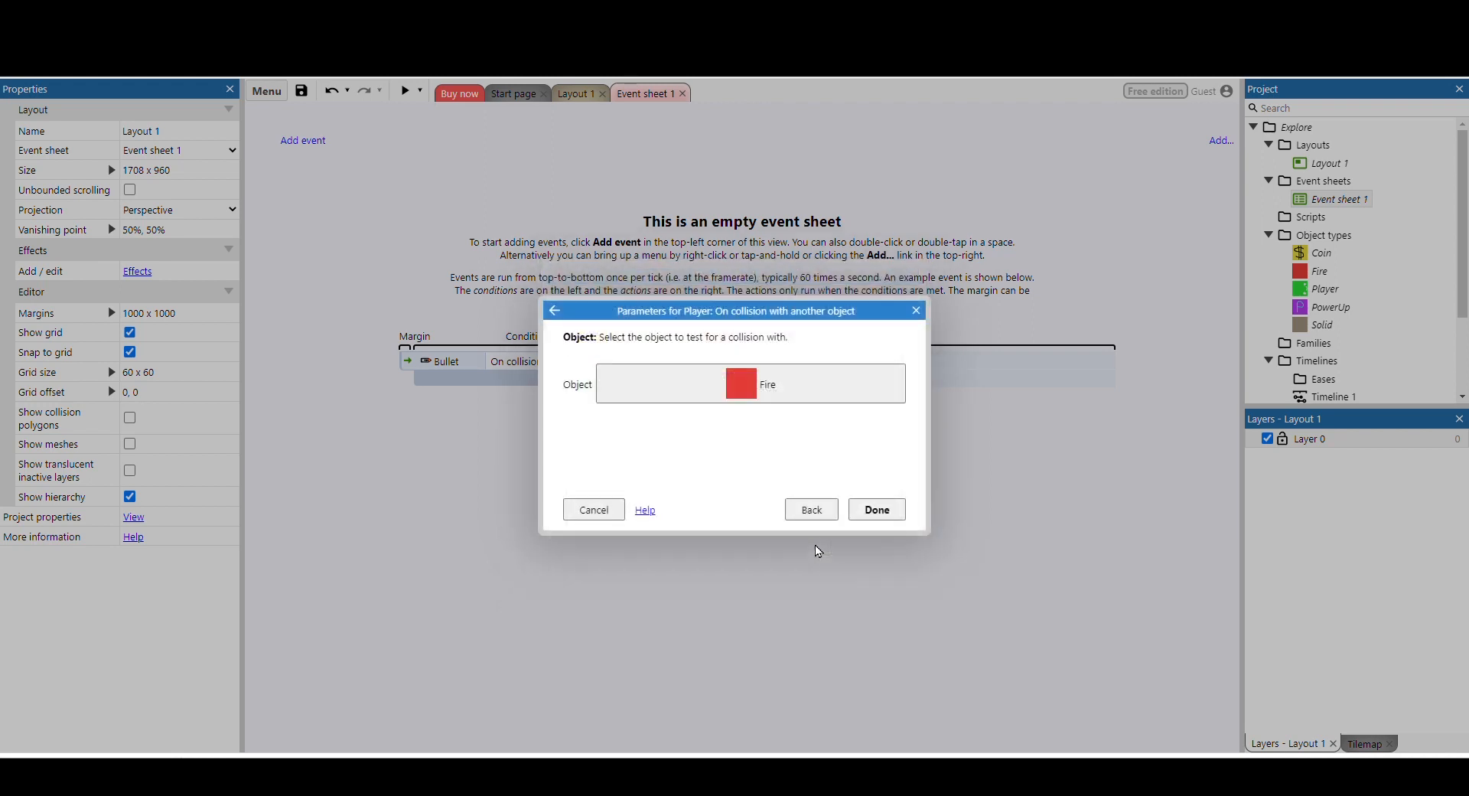
pyautogui.click(877, 509)
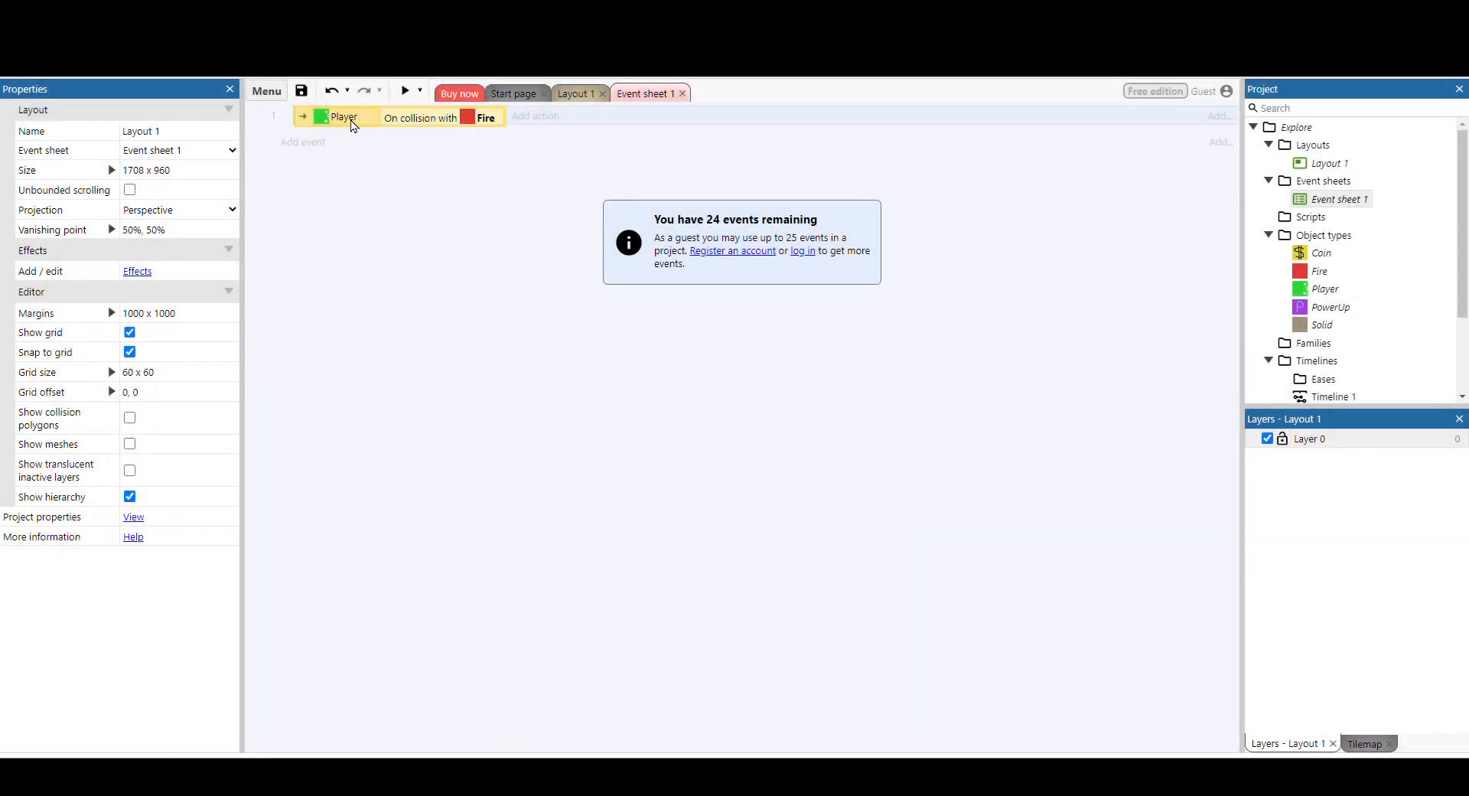
# Add a Destroy action for Player to the Fire collision event.
pyautogui.click(559, 117)
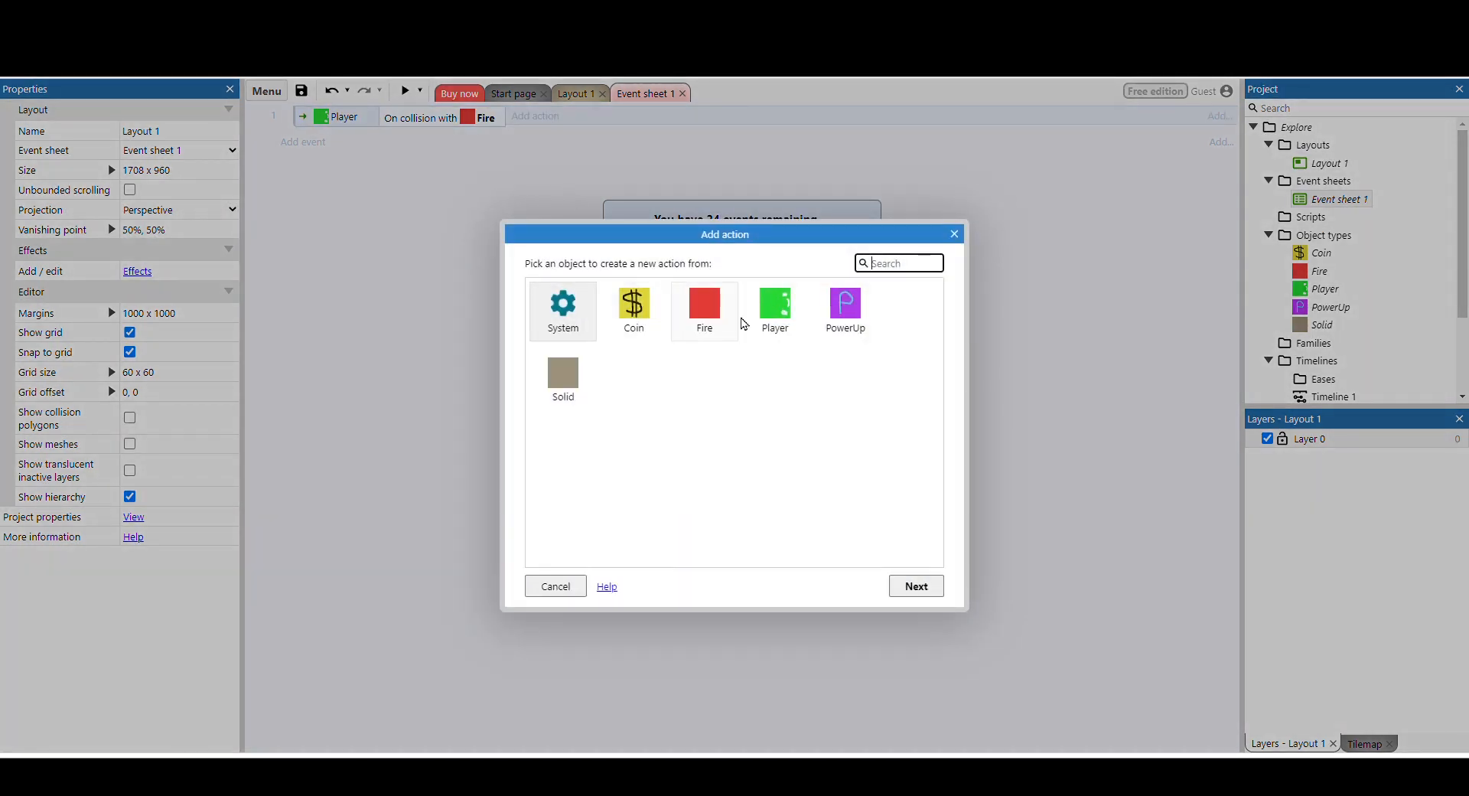
pyautogui.doubleClick(774, 319)
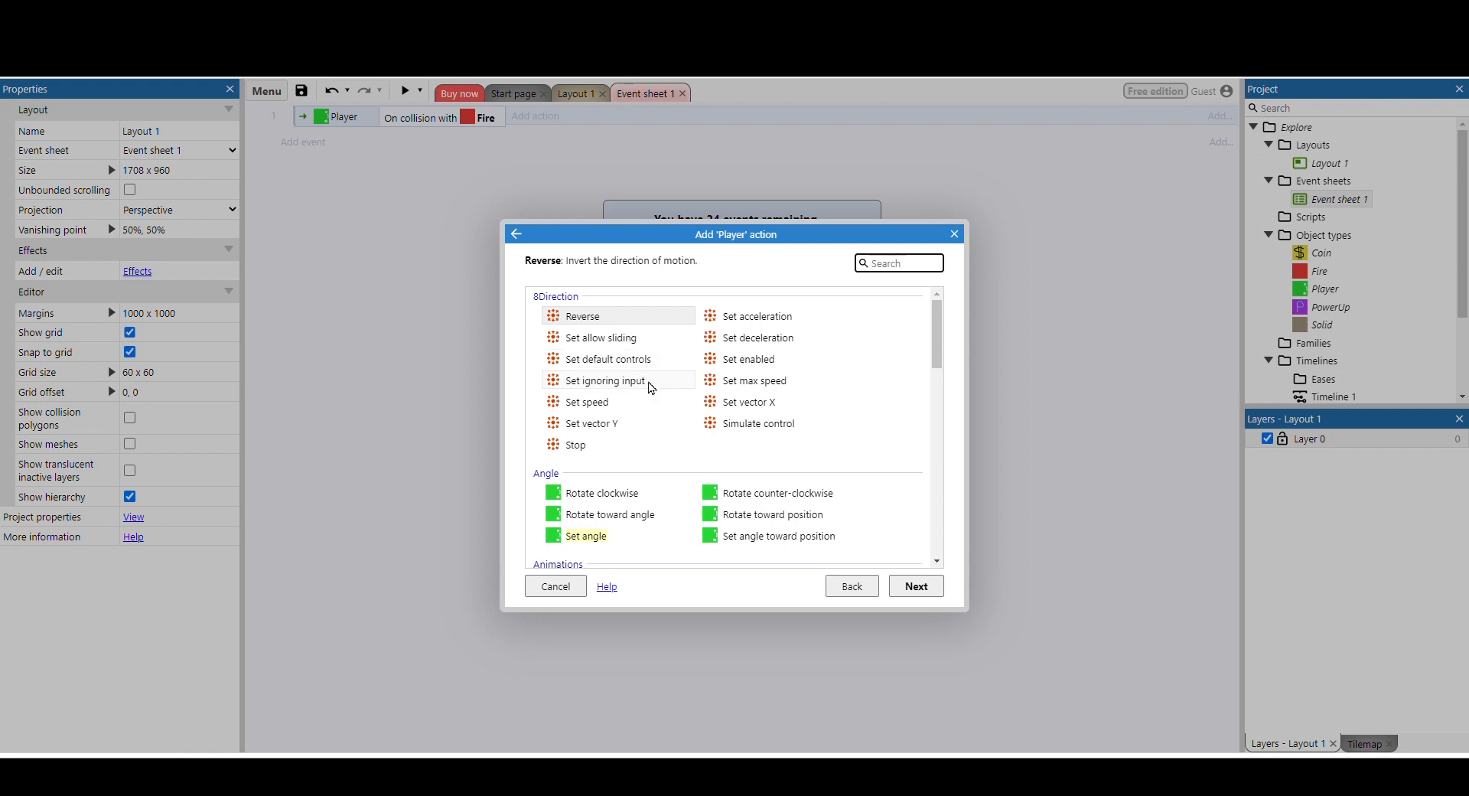
pyautogui.scroll(-2, 652, 388)
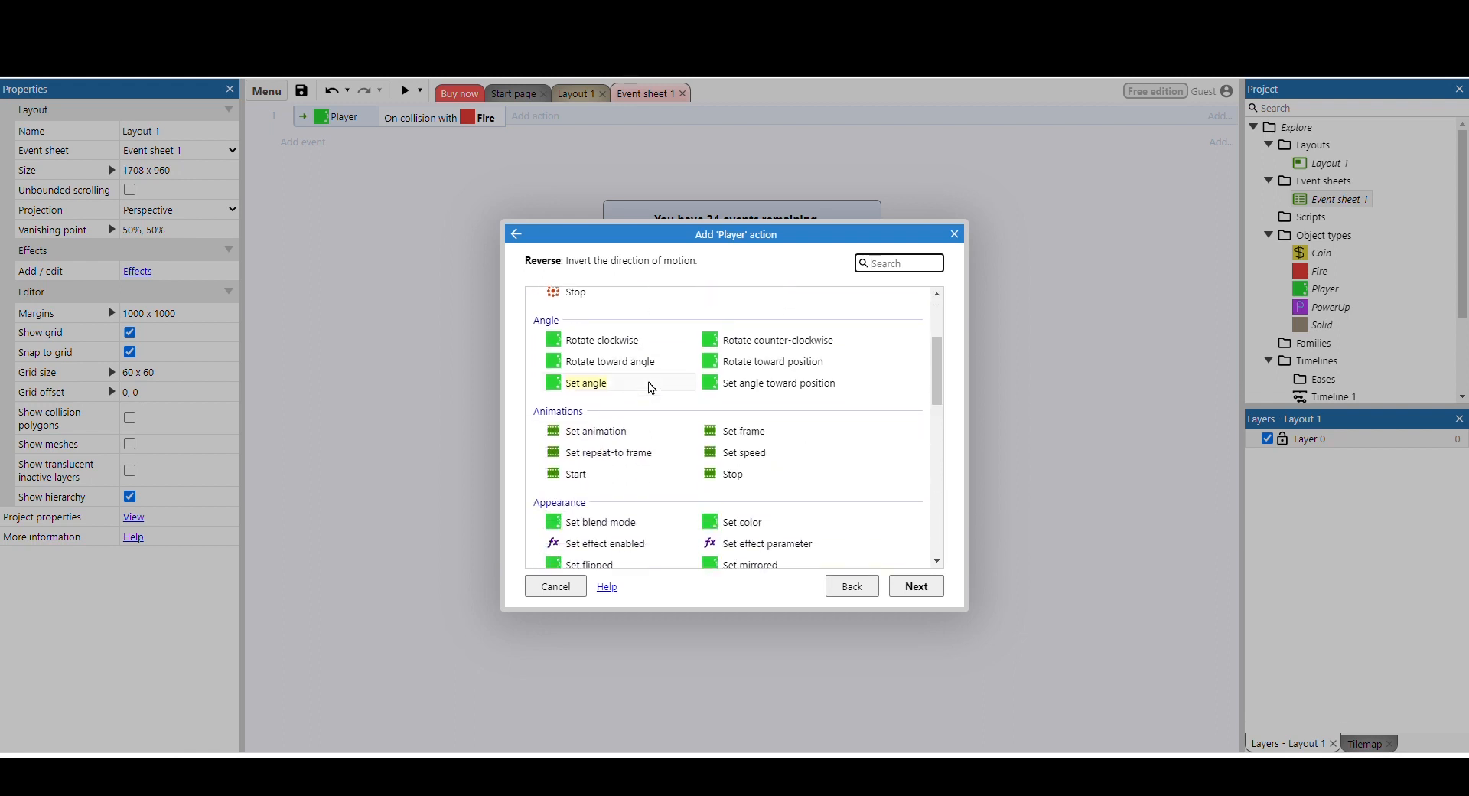
pyautogui.scroll(-5, 652, 388)
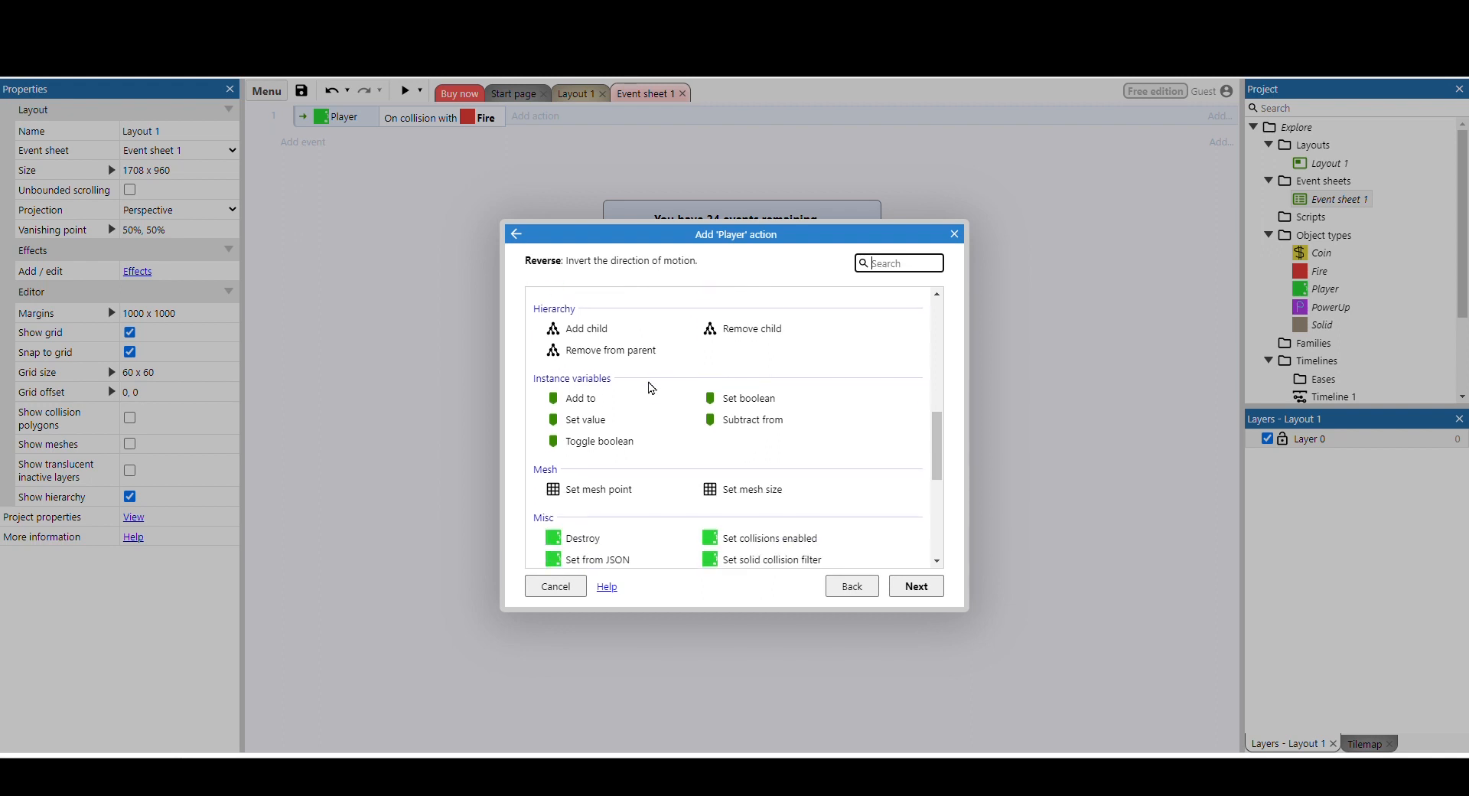
pyautogui.scroll(-2, 652, 387)
pyautogui.click(641, 392)
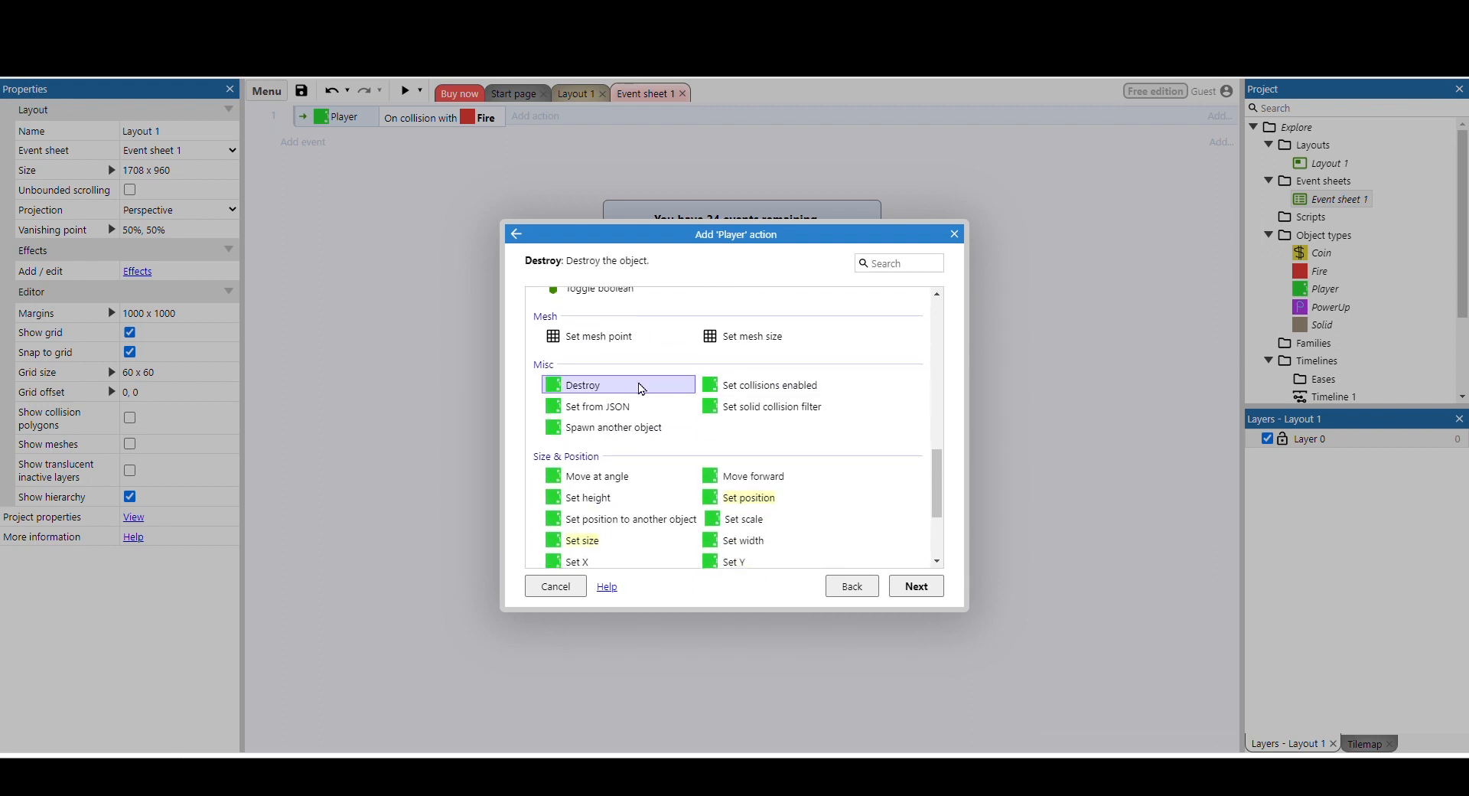
pyautogui.click(914, 586)
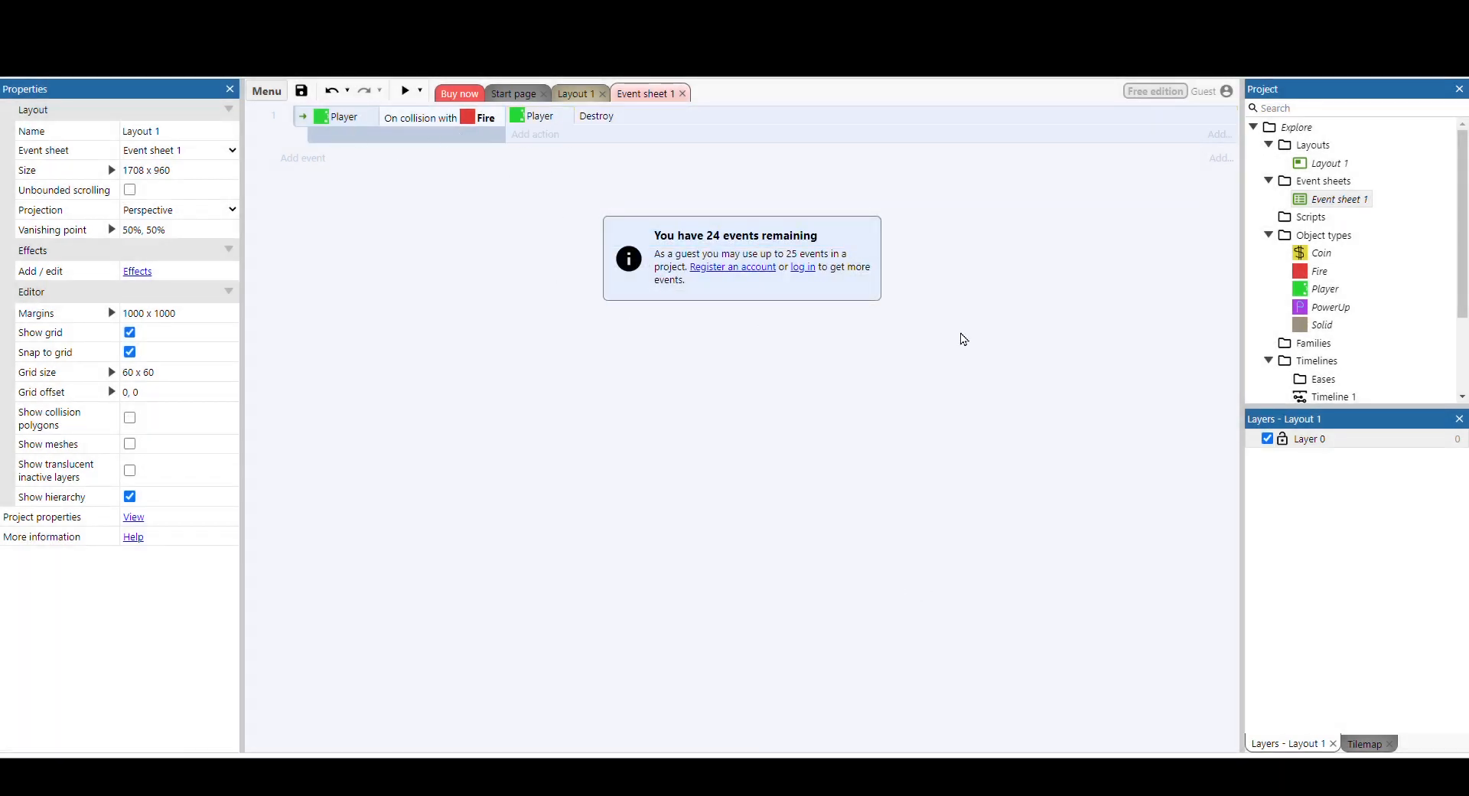
# Return to Layout 1 and move the Fire sprite into the maze at 240, 180, just below and right of Player.
pyautogui.doubleClick(1328, 163)
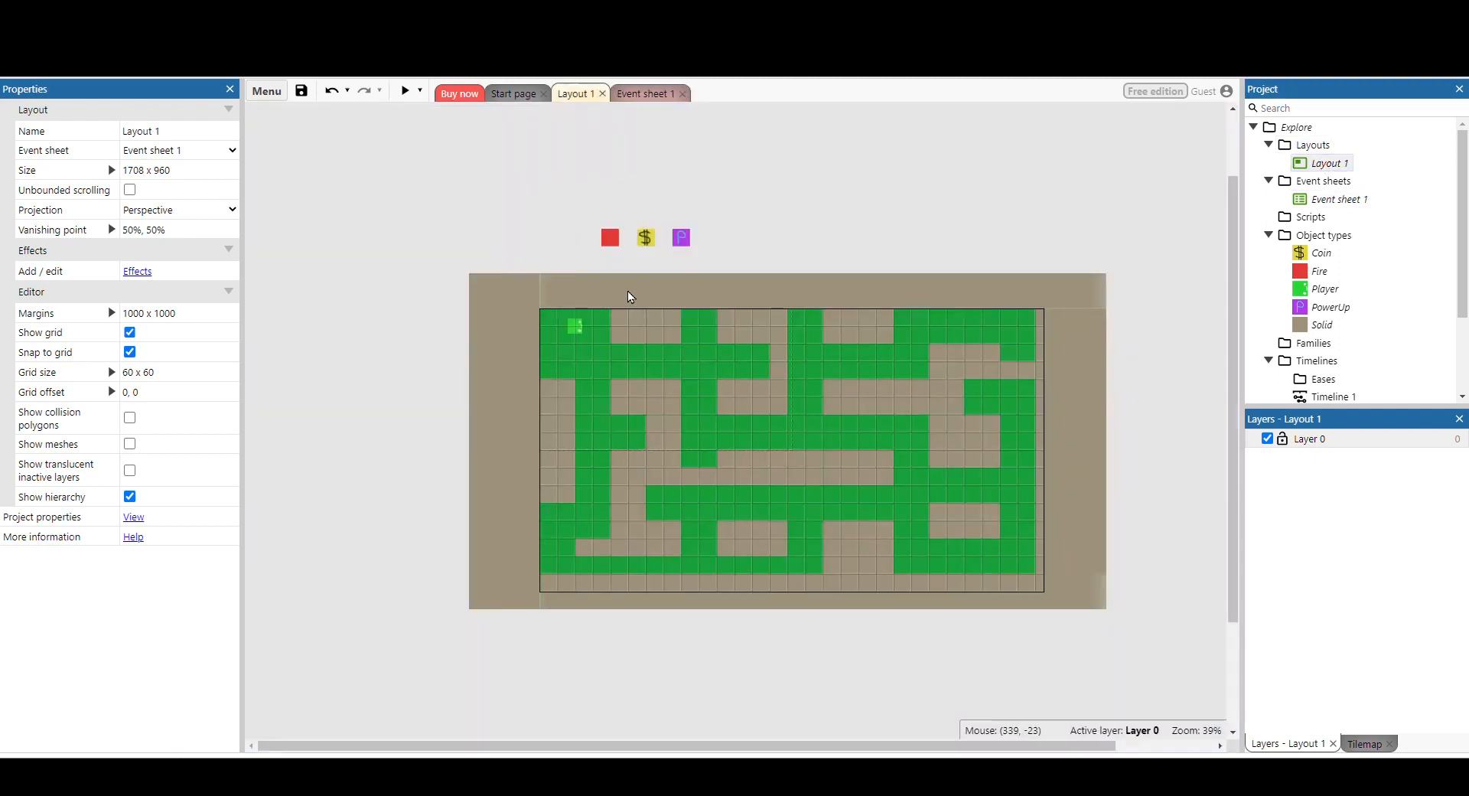
pyautogui.moveTo(609, 237); pyautogui.dragTo(612, 372)
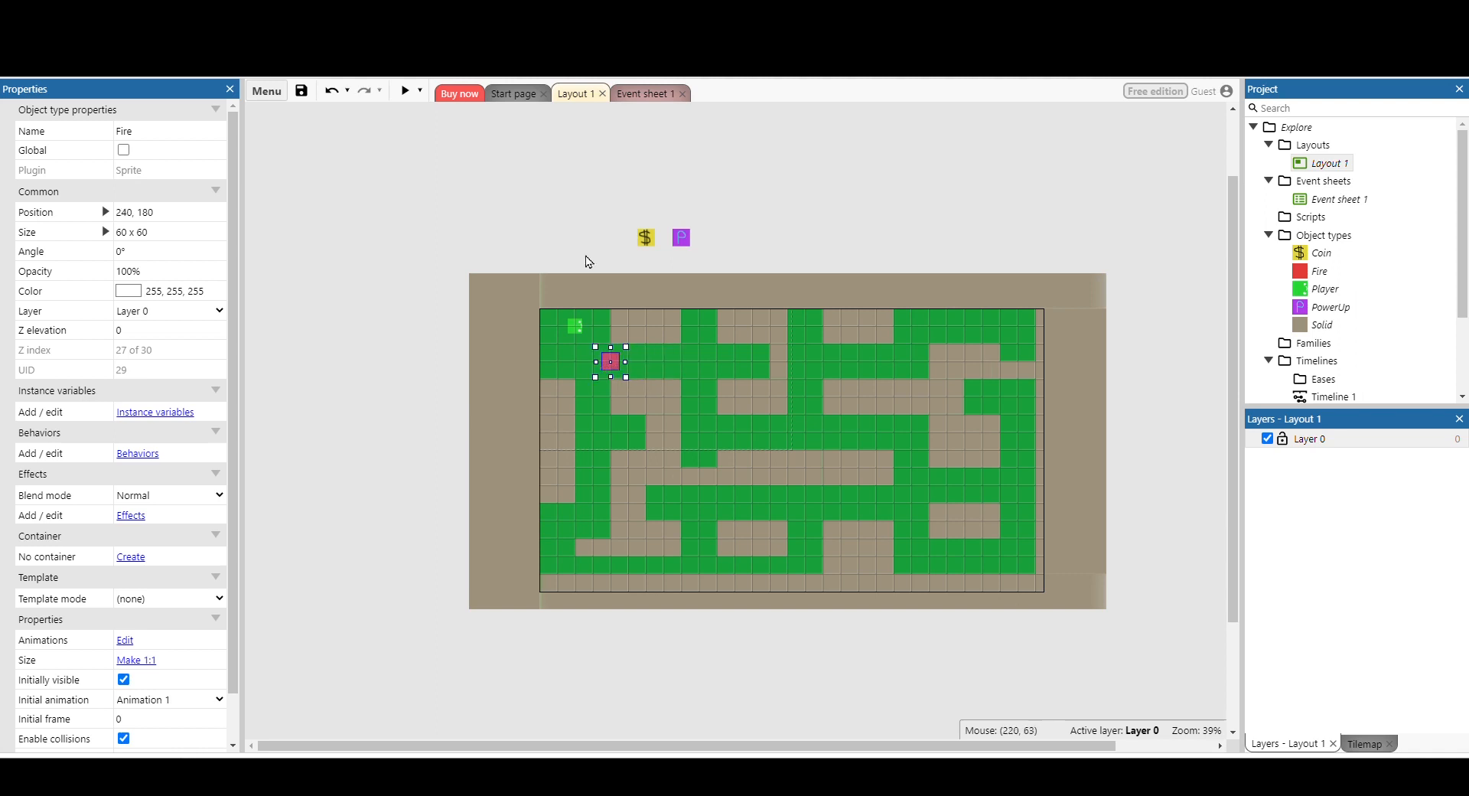
pyautogui.click(556, 208)
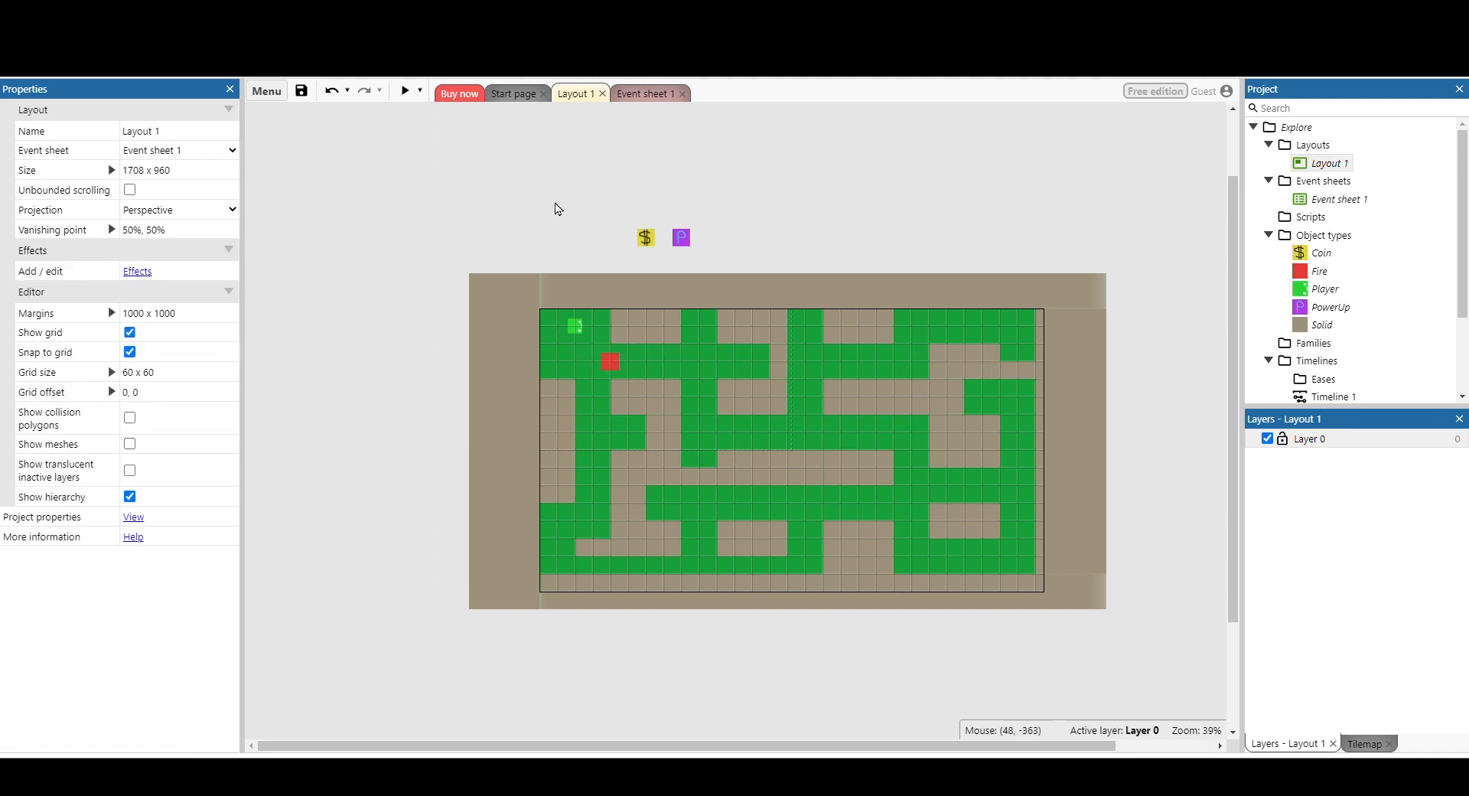
# Preview the layout, steer Player down and right into Fire to test the collision, and close the preview.
pyautogui.click(405, 90)
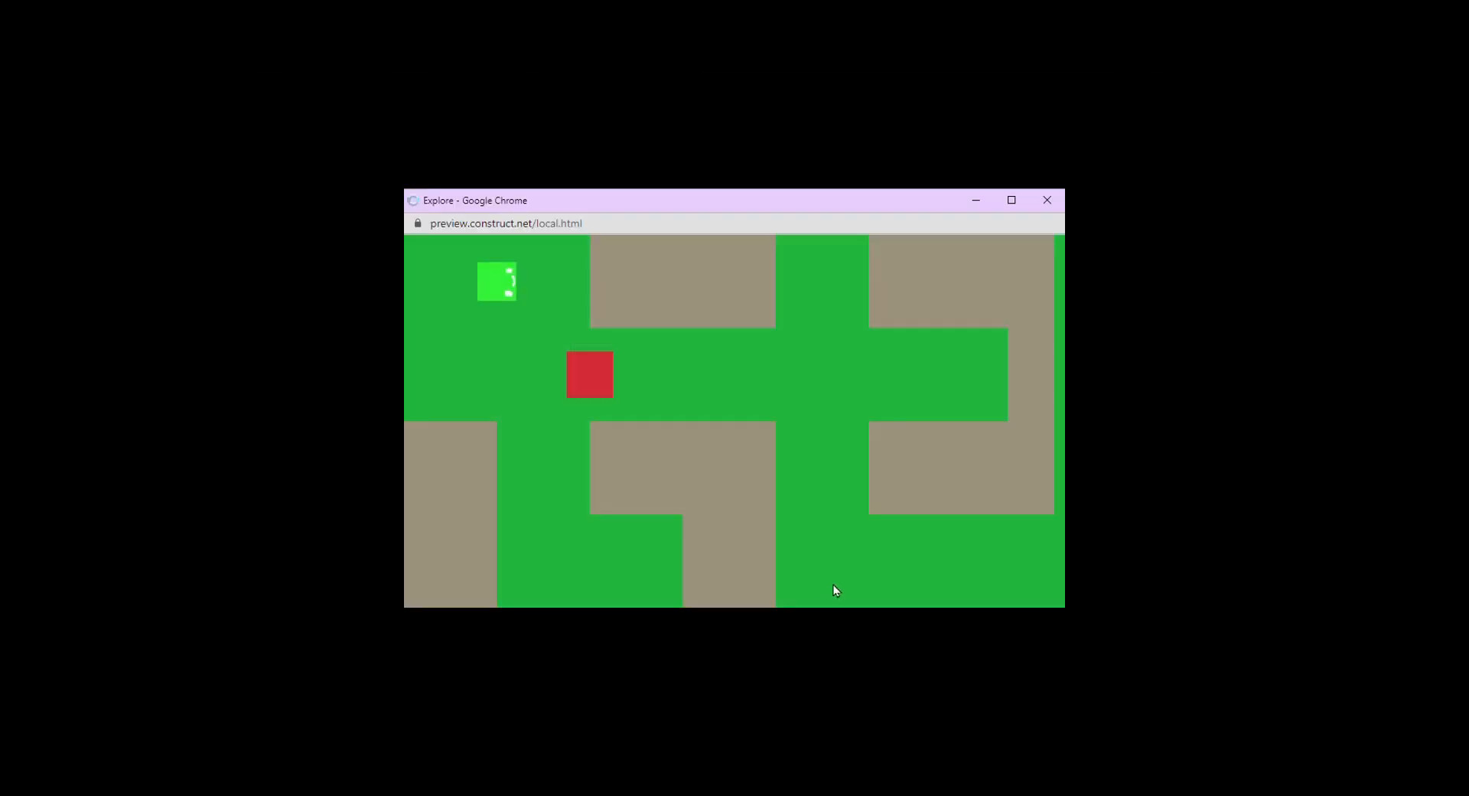
pyautogui.press('Down')
pyautogui.press('Right')
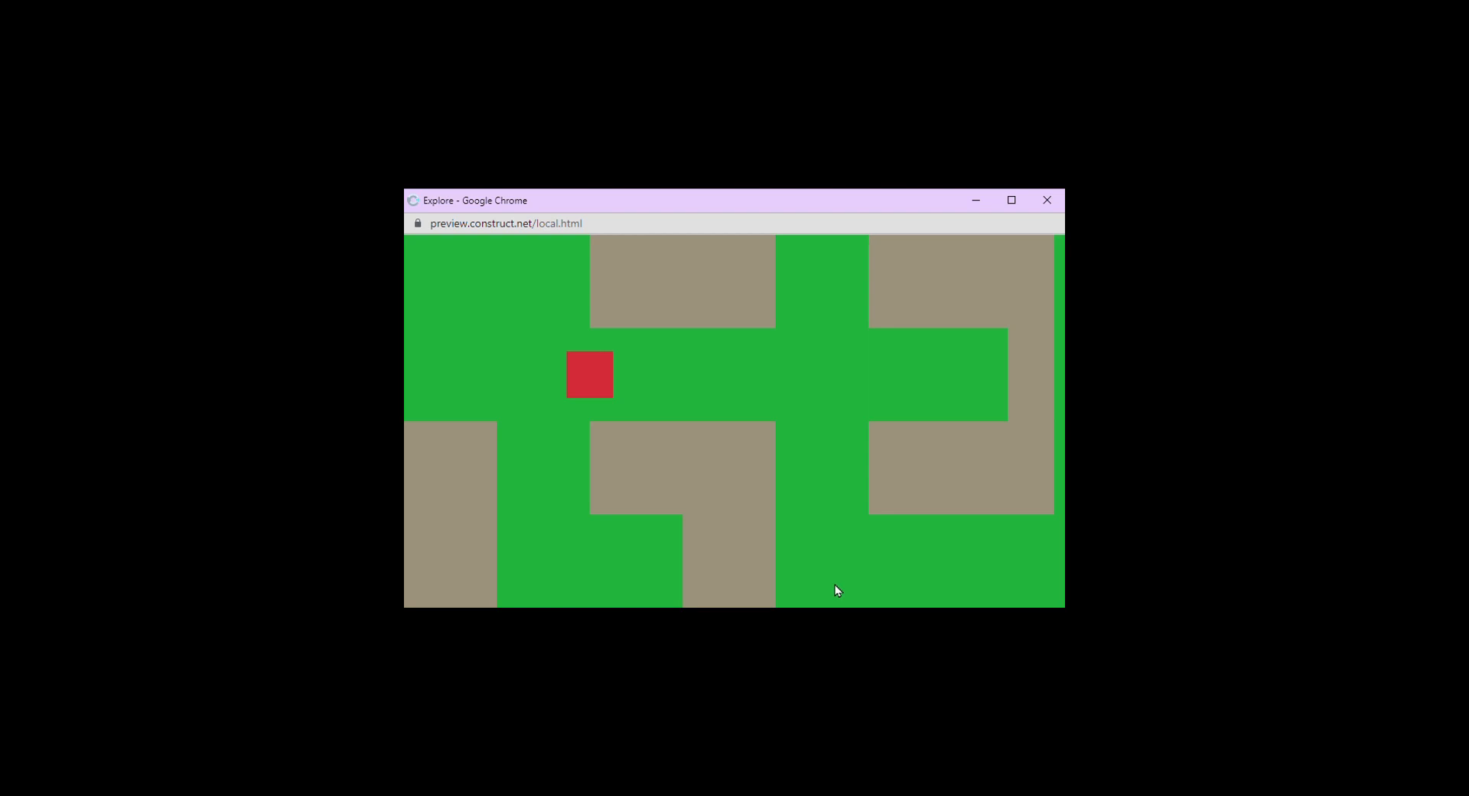
pyautogui.click(1047, 200)
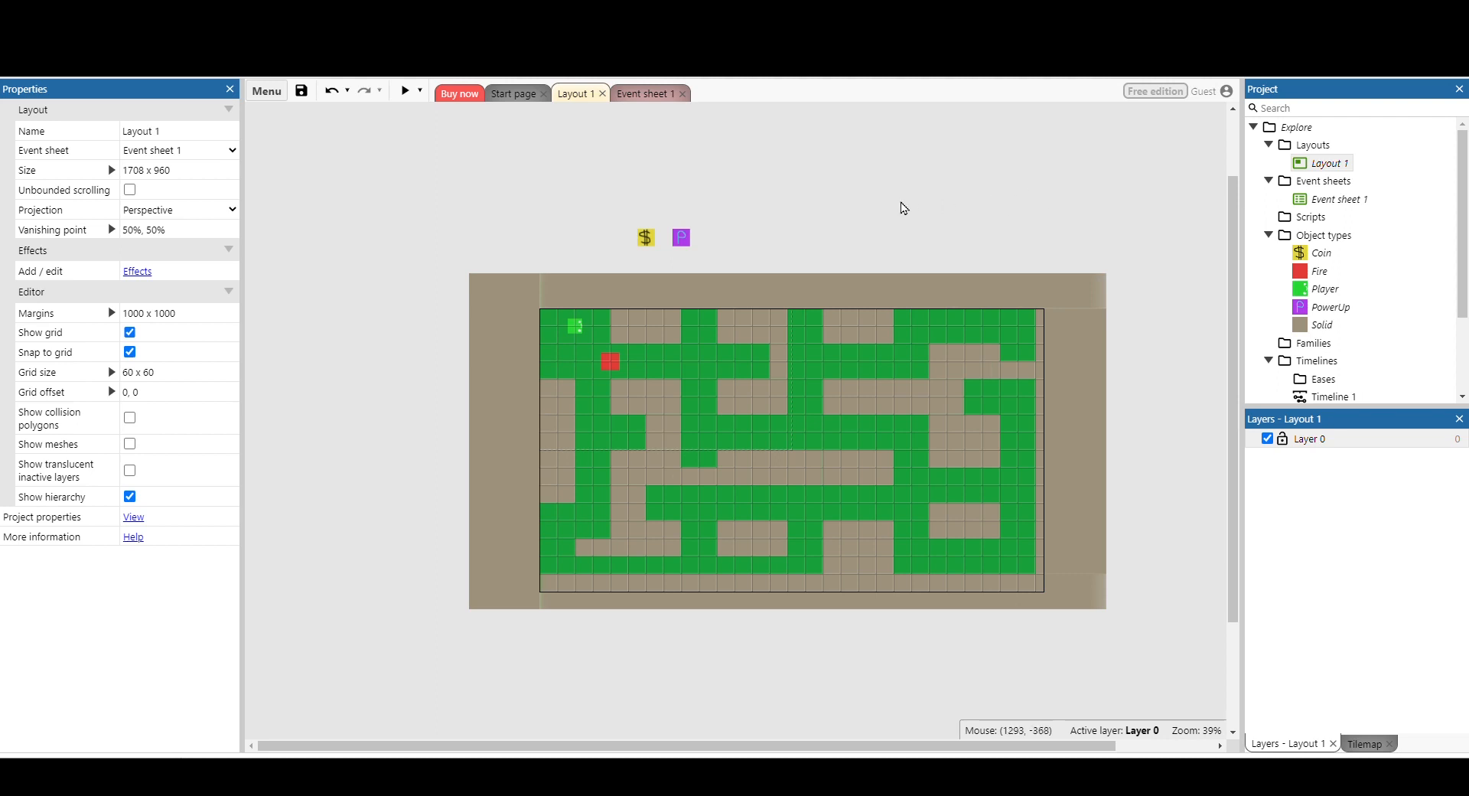
# Move the Coin sprite into the maze's left corridor at 180, 480 and return to Event sheet 1.
pyautogui.moveTo(645, 239); pyautogui.dragTo(601, 454)
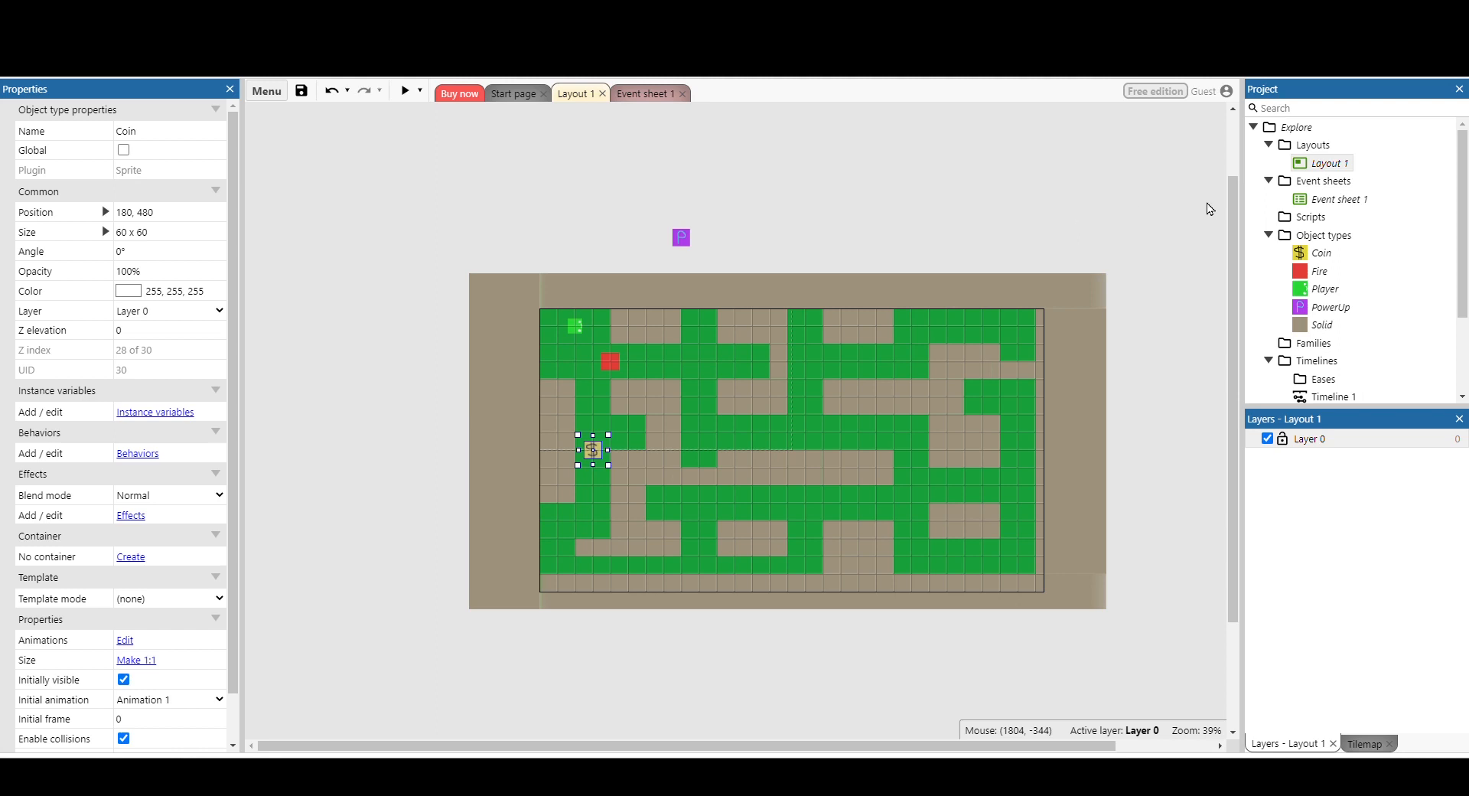
pyautogui.doubleClick(1358, 200)
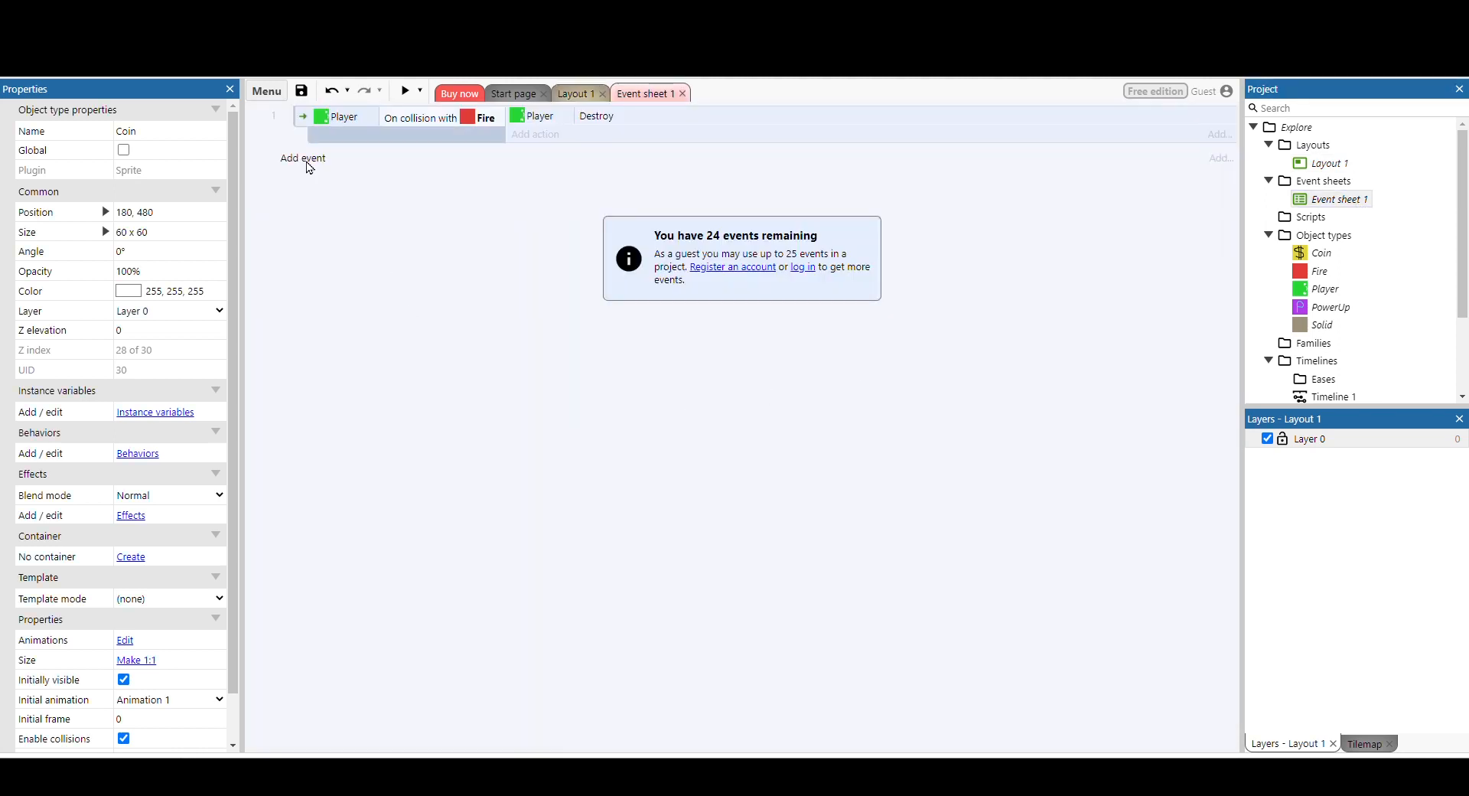
# Add a second event with the Player condition On collision with another object, using Coin as the object.
pyautogui.click(309, 165)
pyautogui.doubleClick(778, 314)
pyautogui.scroll(-5, 779, 344)
pyautogui.click(775, 357)
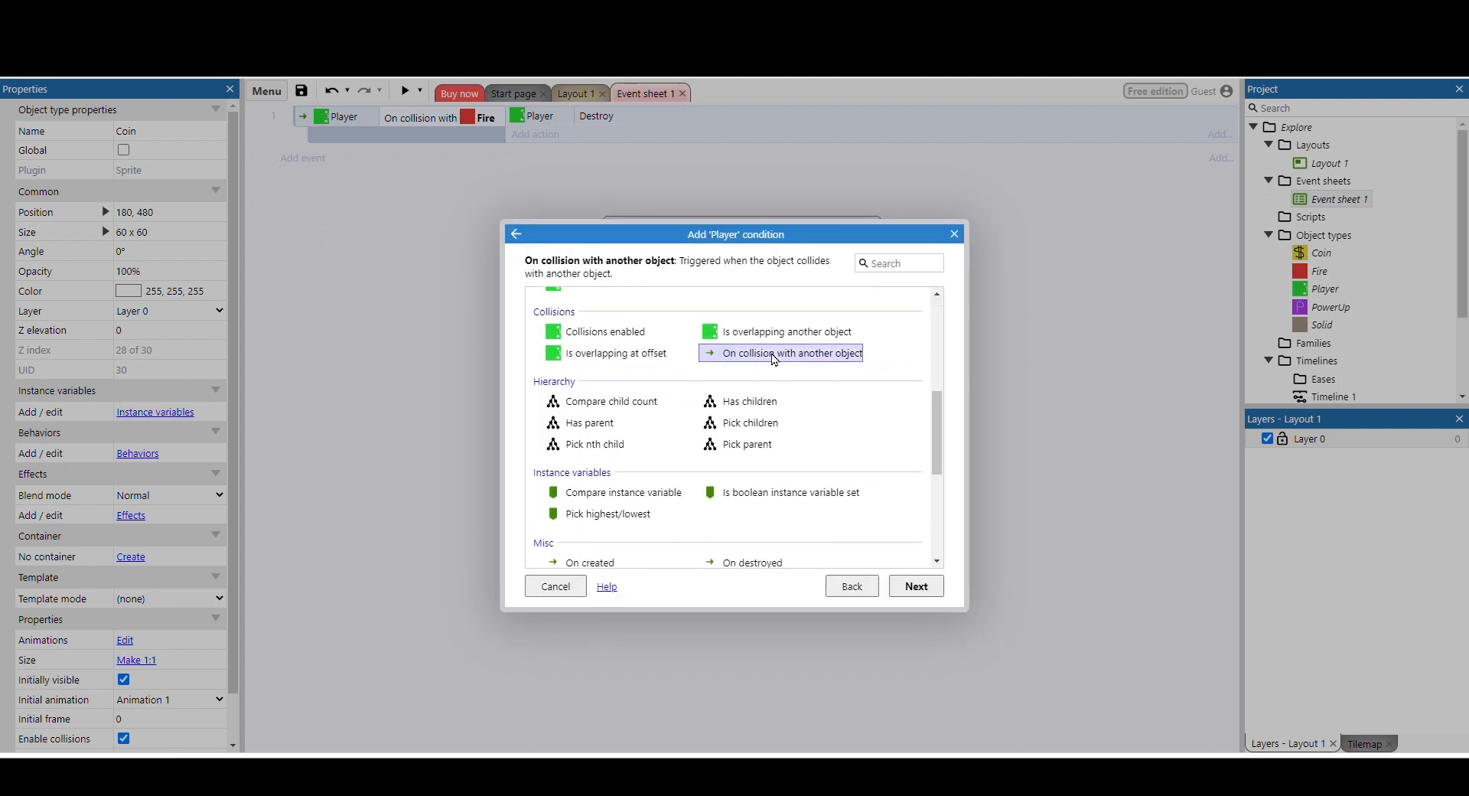
pyautogui.click(852, 586)
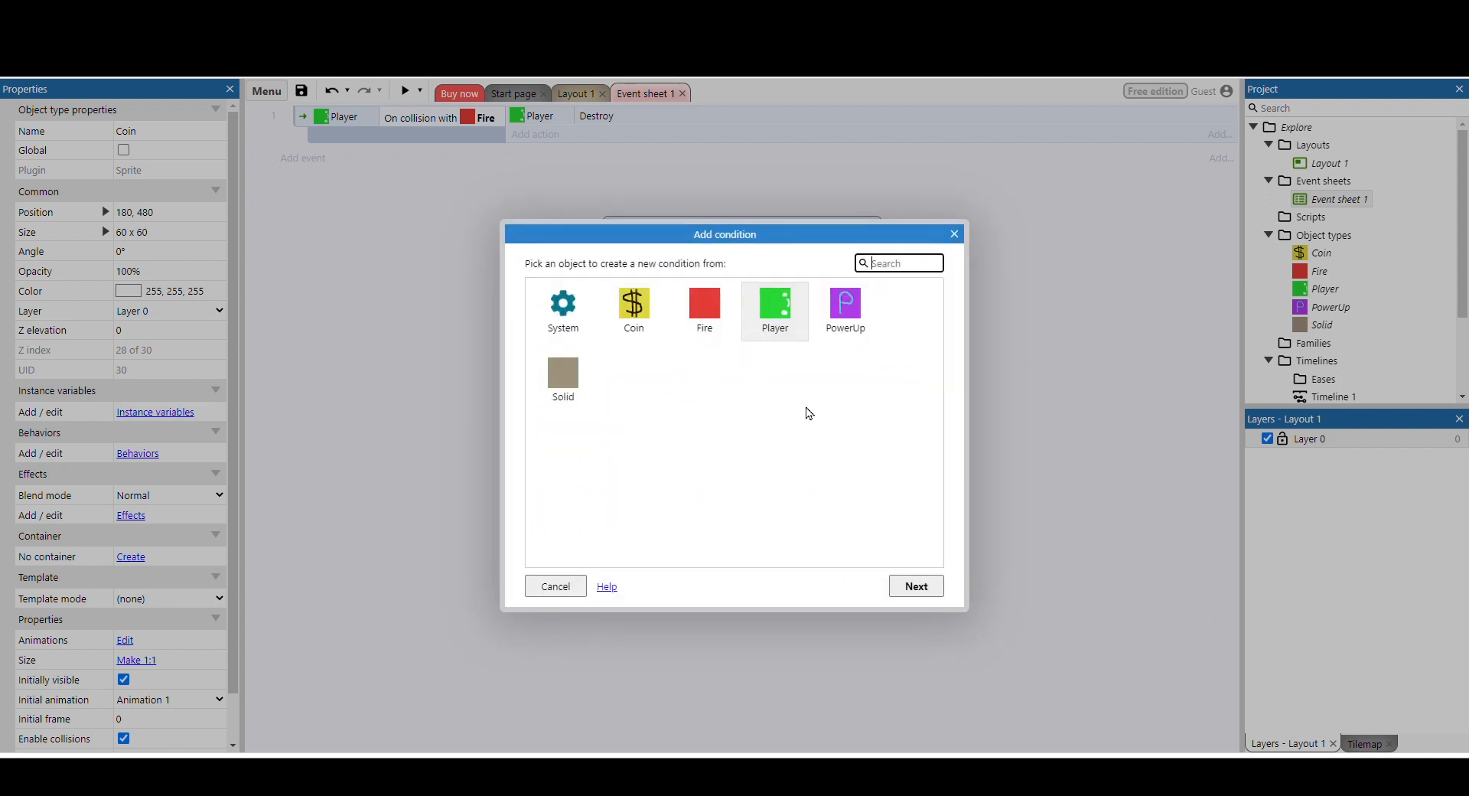
pyautogui.doubleClick(803, 321)
pyautogui.scroll(-1, 815, 371)
pyautogui.scroll(1, 815, 358)
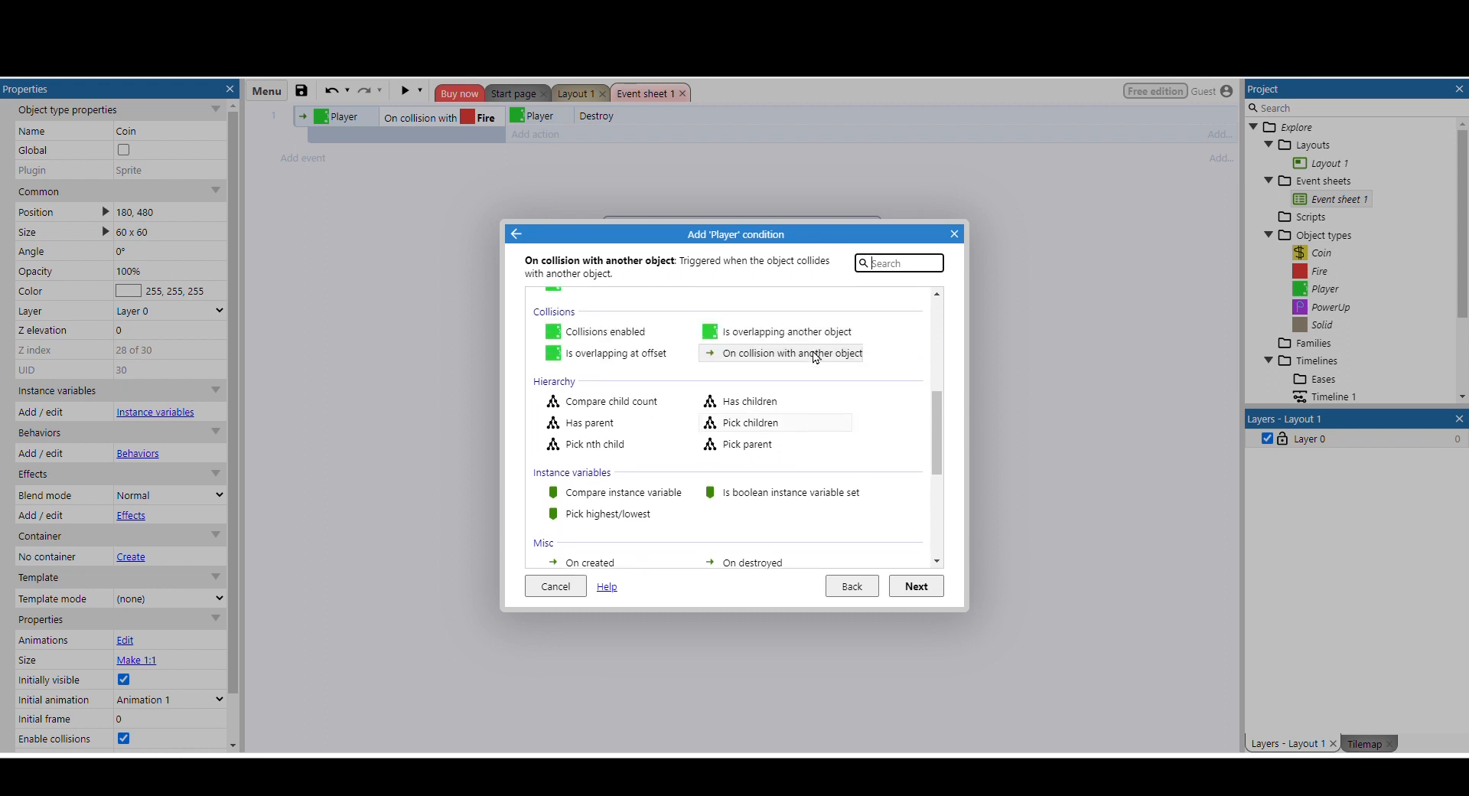
pyautogui.click(904, 583)
pyautogui.click(796, 379)
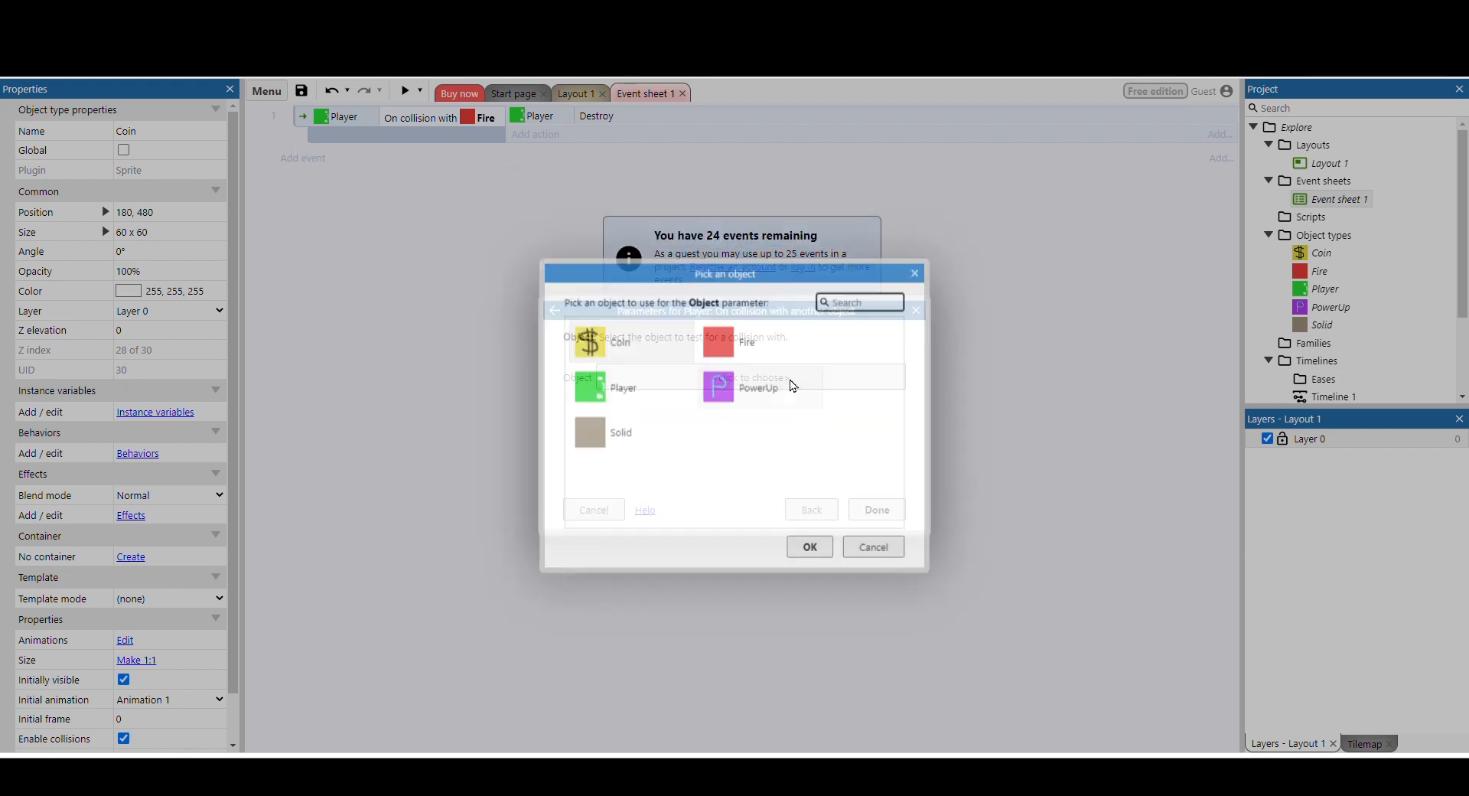
pyautogui.click(606, 357)
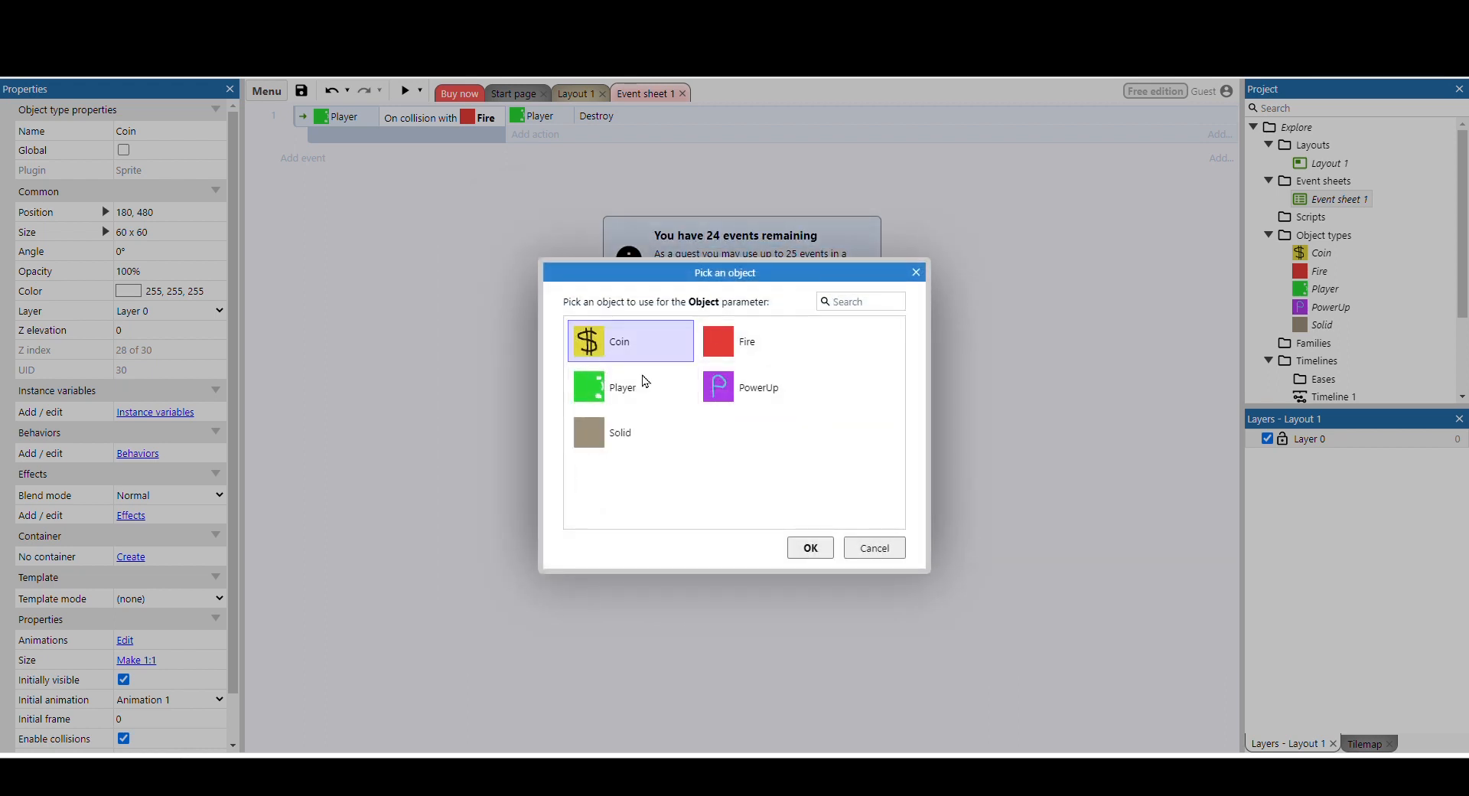
pyautogui.click(825, 548)
pyautogui.click(888, 523)
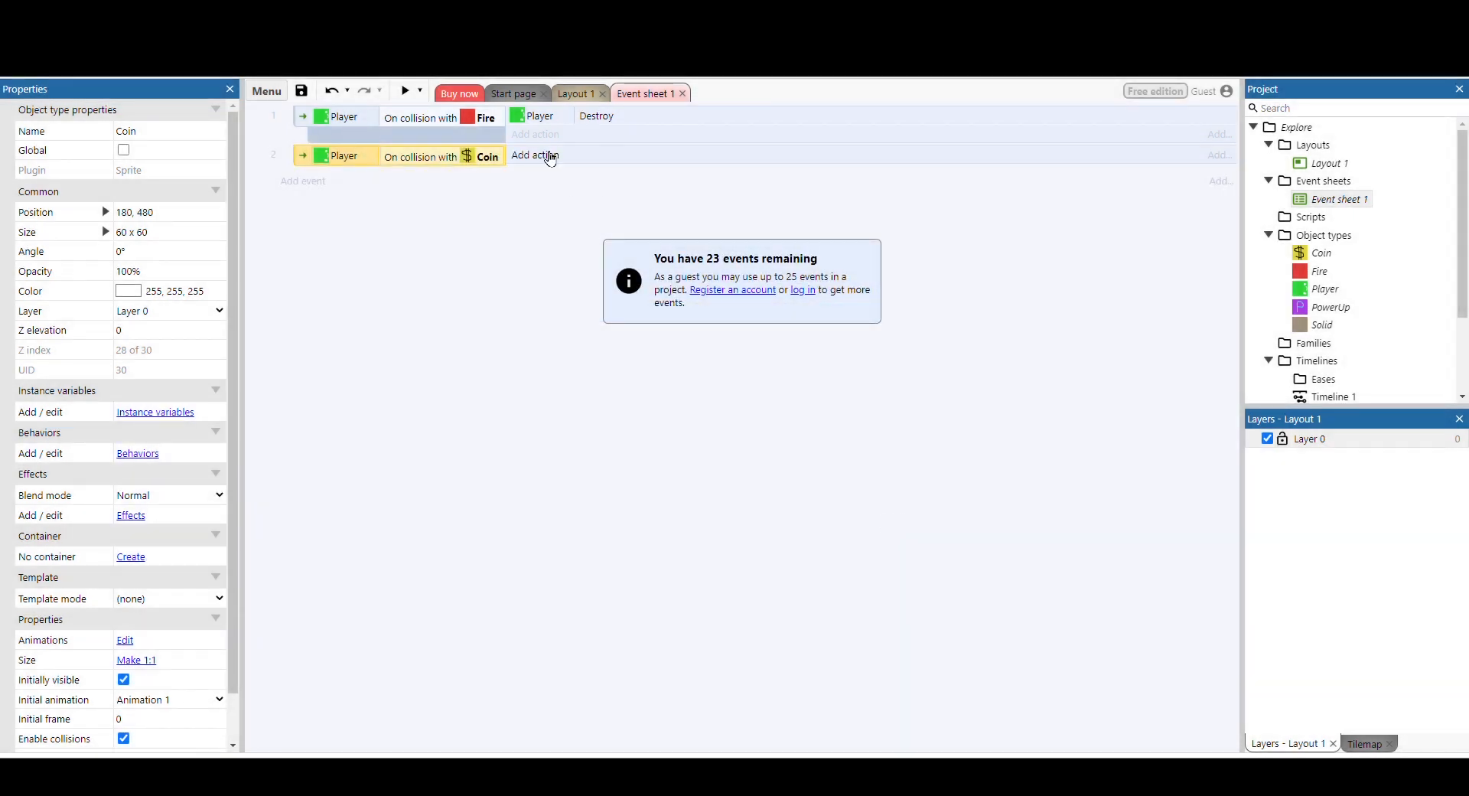
# Add a Destroy action for Coin to the Coin collision event.
pyautogui.click(534, 154)
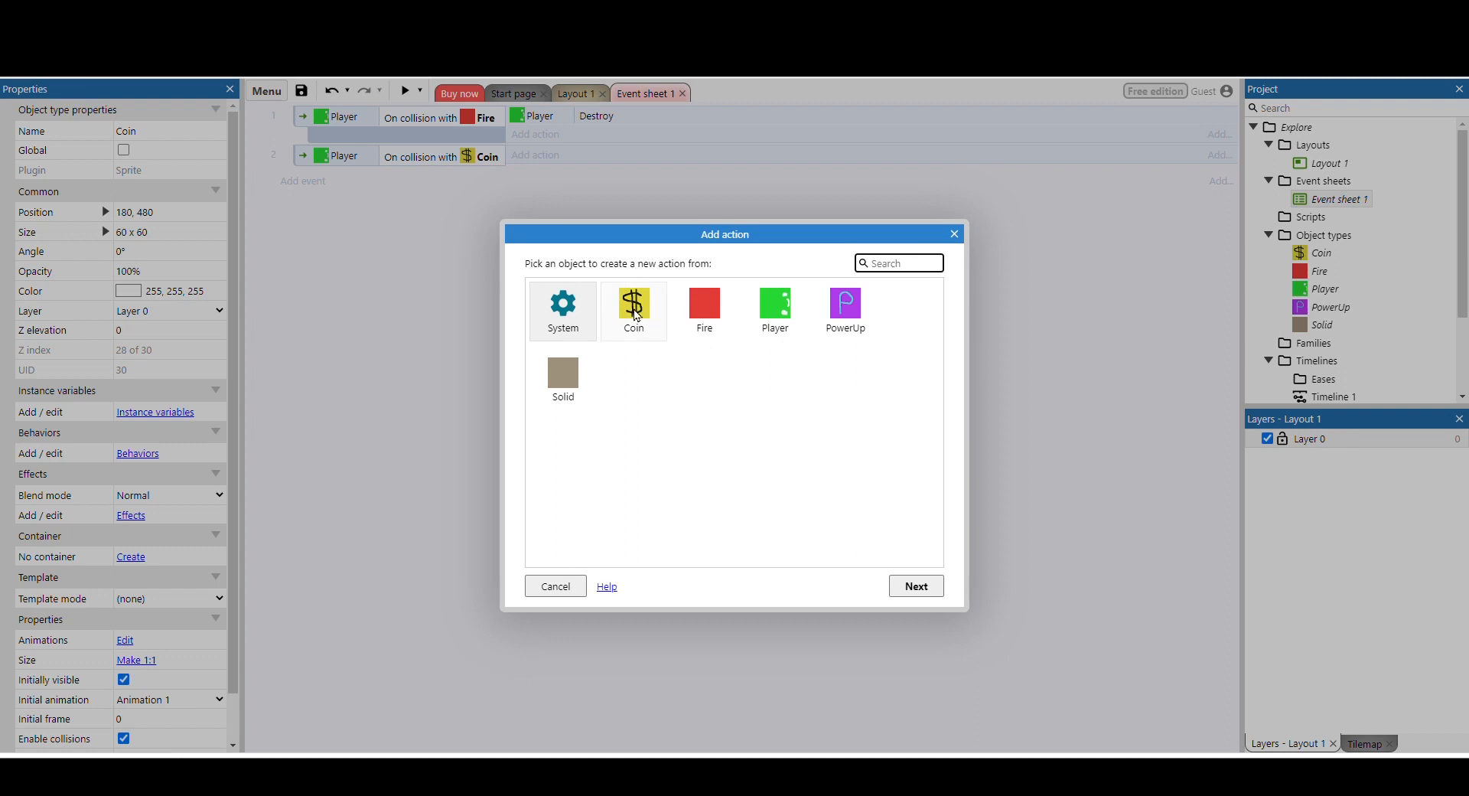
pyautogui.click(638, 312)
pyautogui.click(912, 585)
pyautogui.scroll(-10, 600, 367)
pyautogui.click(601, 367)
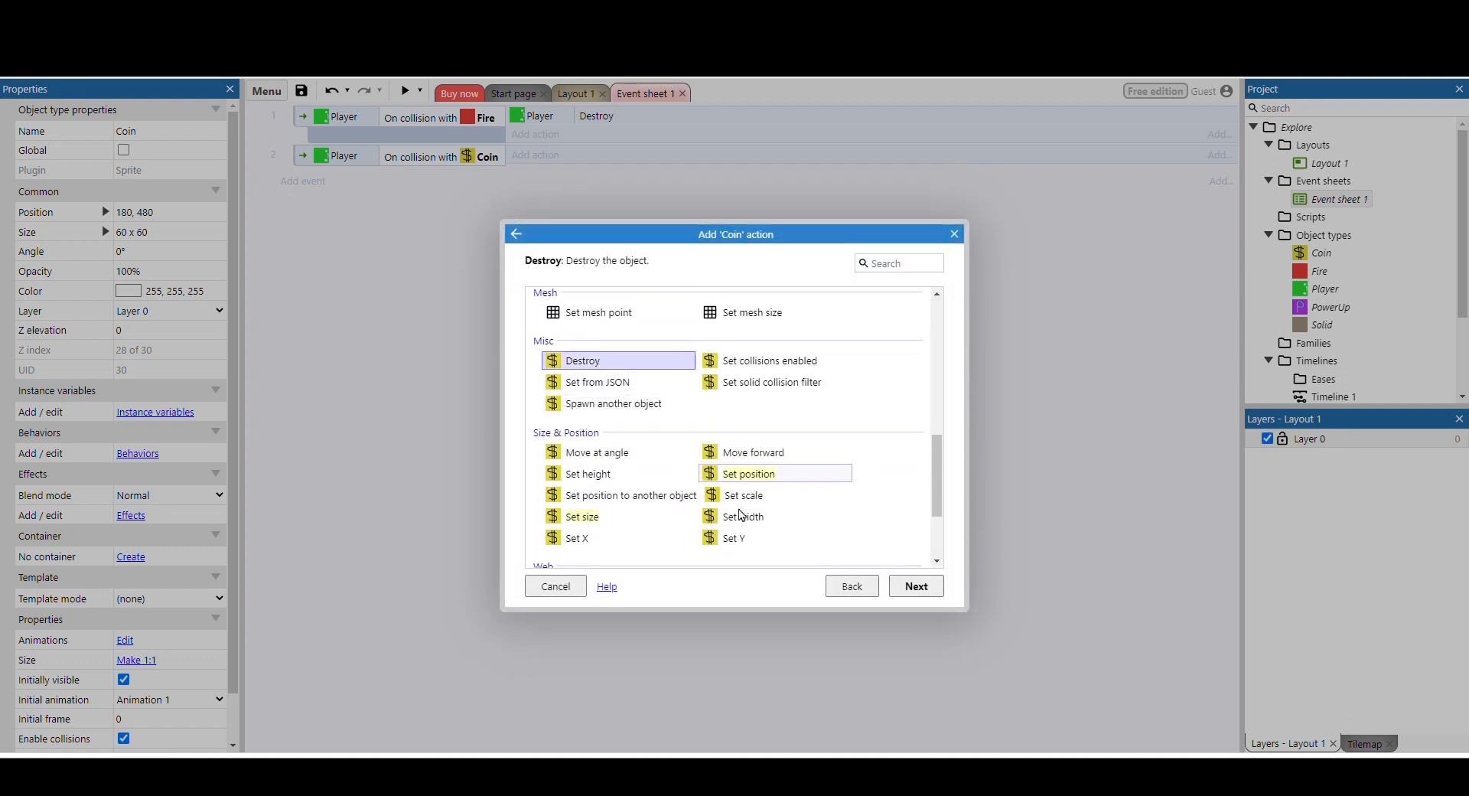
pyautogui.click(912, 587)
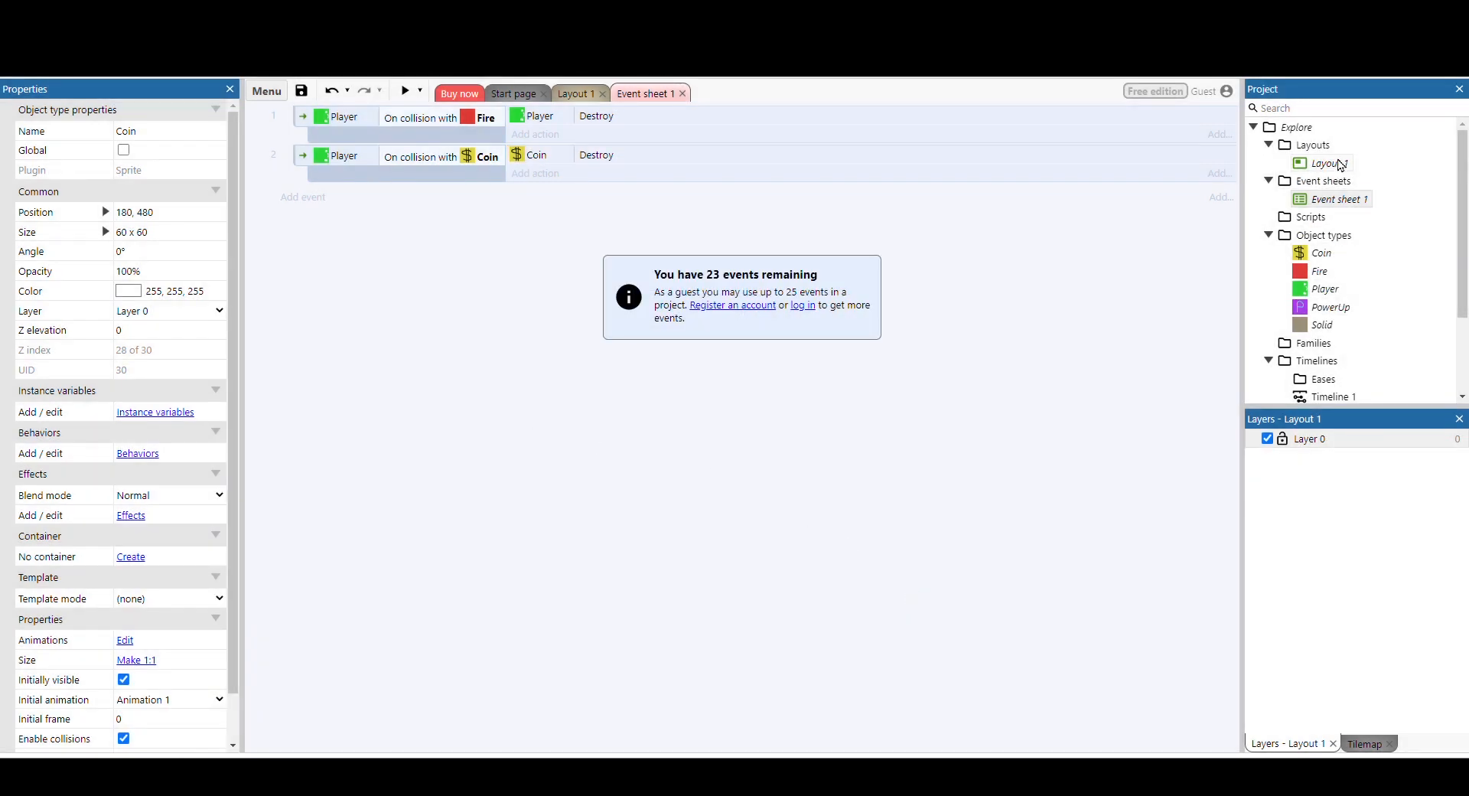
# Preview Layout 1, steer Player around Fire and down the corridor into Coin to test the collision, and close the preview.
pyautogui.doubleClick(1335, 163)
pyautogui.click(438, 321)
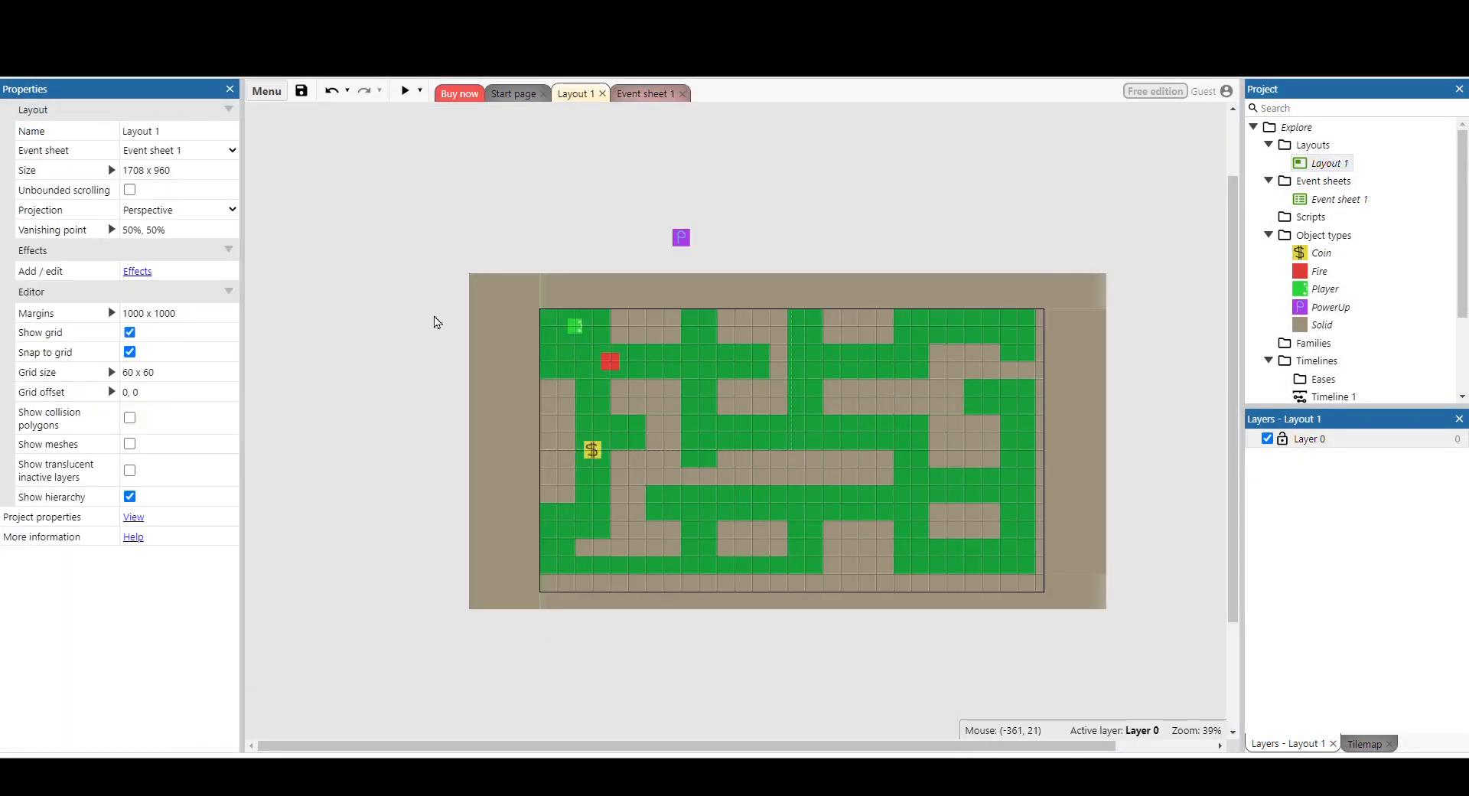
pyautogui.press('F5')
pyautogui.press('Down')
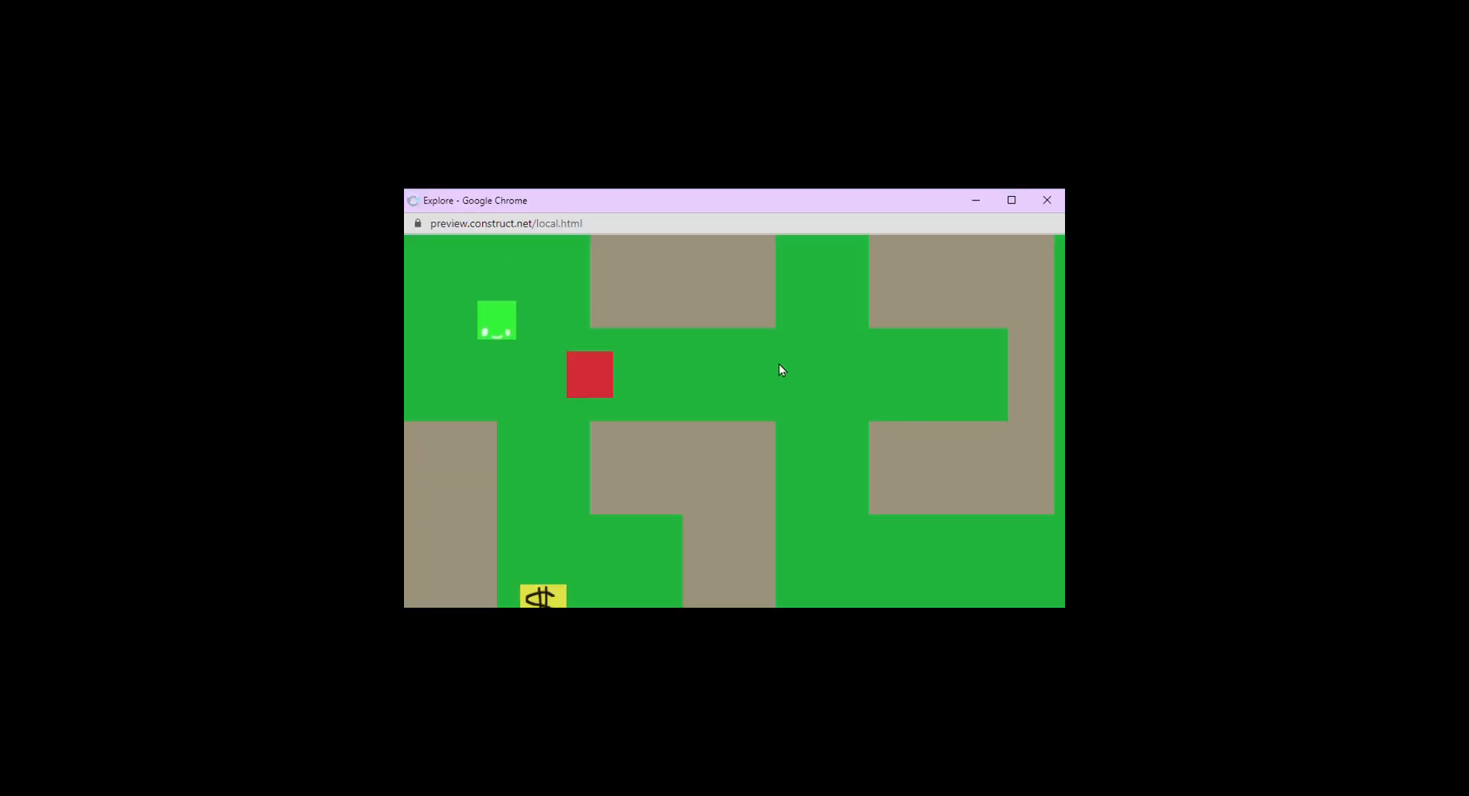
pyautogui.press('Right')
pyautogui.press('Down')
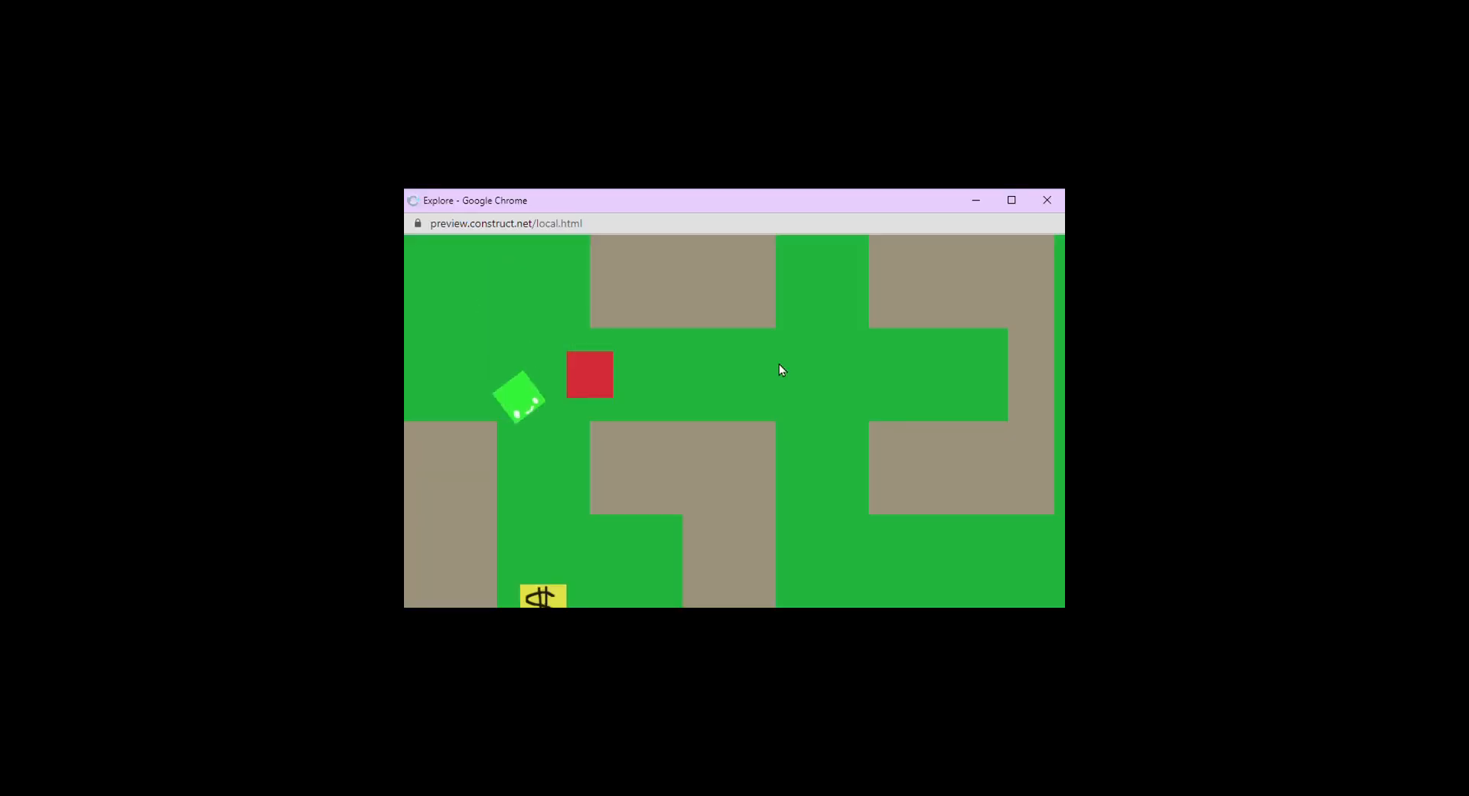
pyautogui.press('Down')
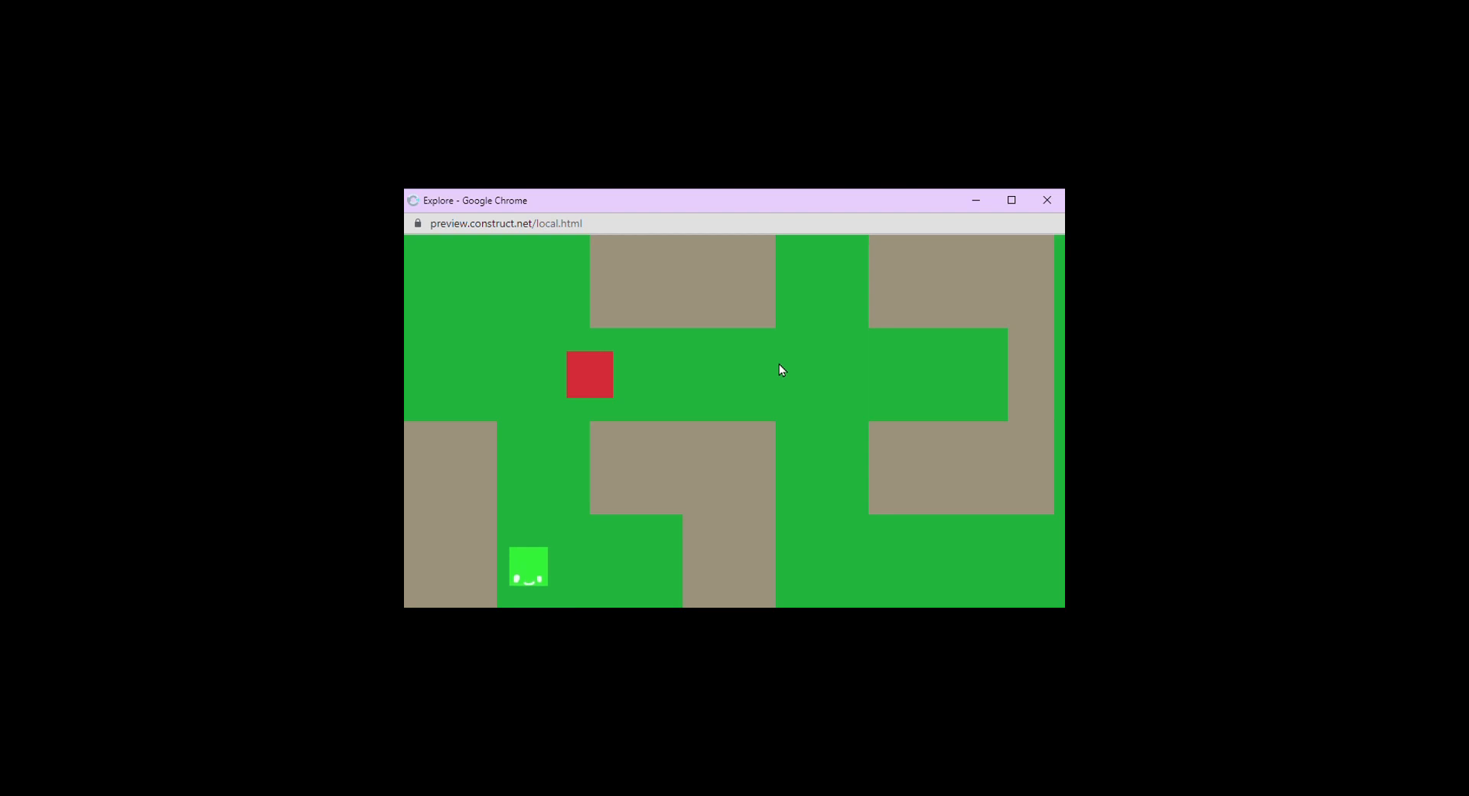
pyautogui.press('Right')
pyautogui.press('Left')
pyautogui.press('Down')
pyautogui.press('Up')
pyautogui.press('Right')
pyautogui.press('Down')
pyautogui.press('Left')
pyautogui.press('Down')
pyautogui.press('Up')
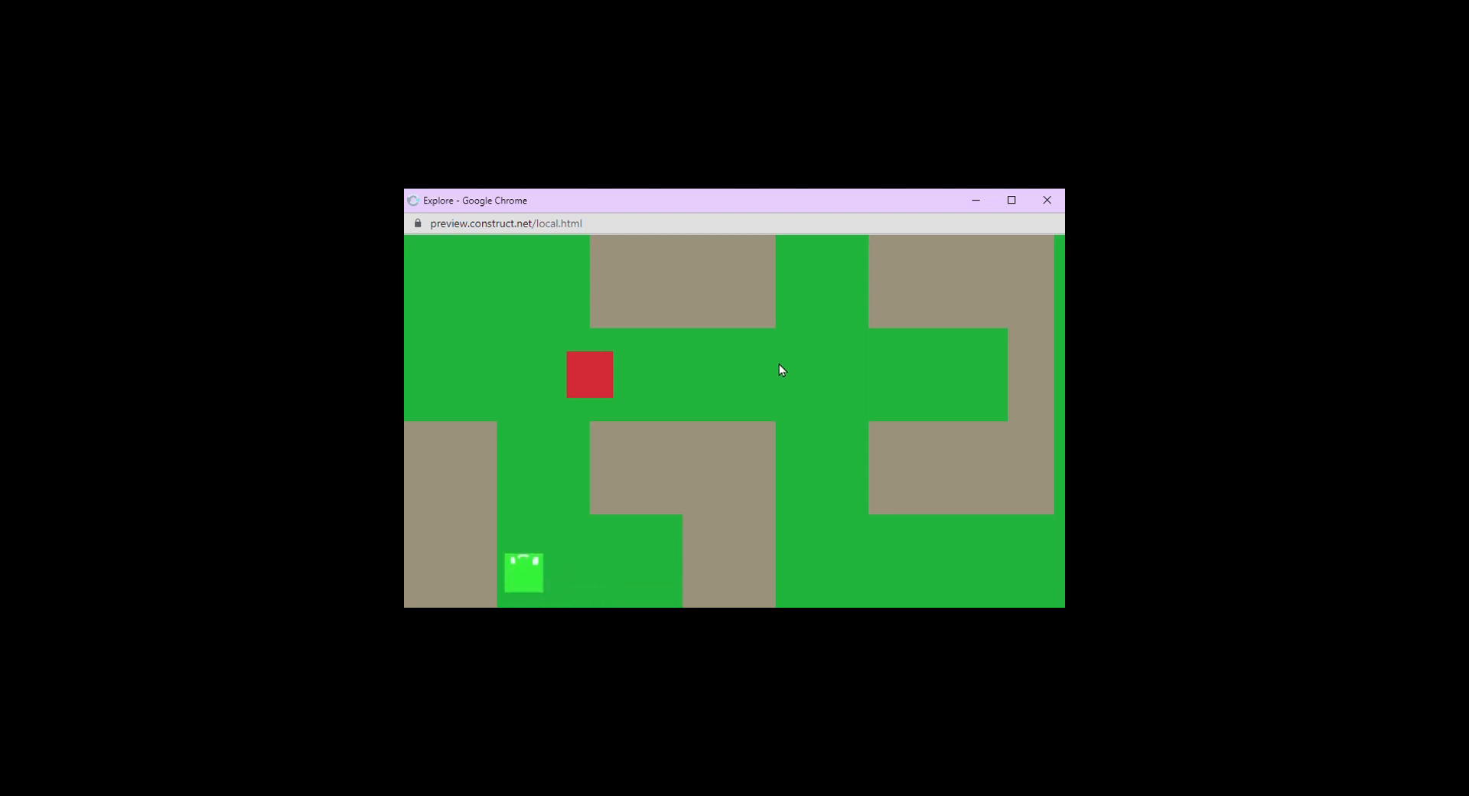
pyautogui.press('Up')
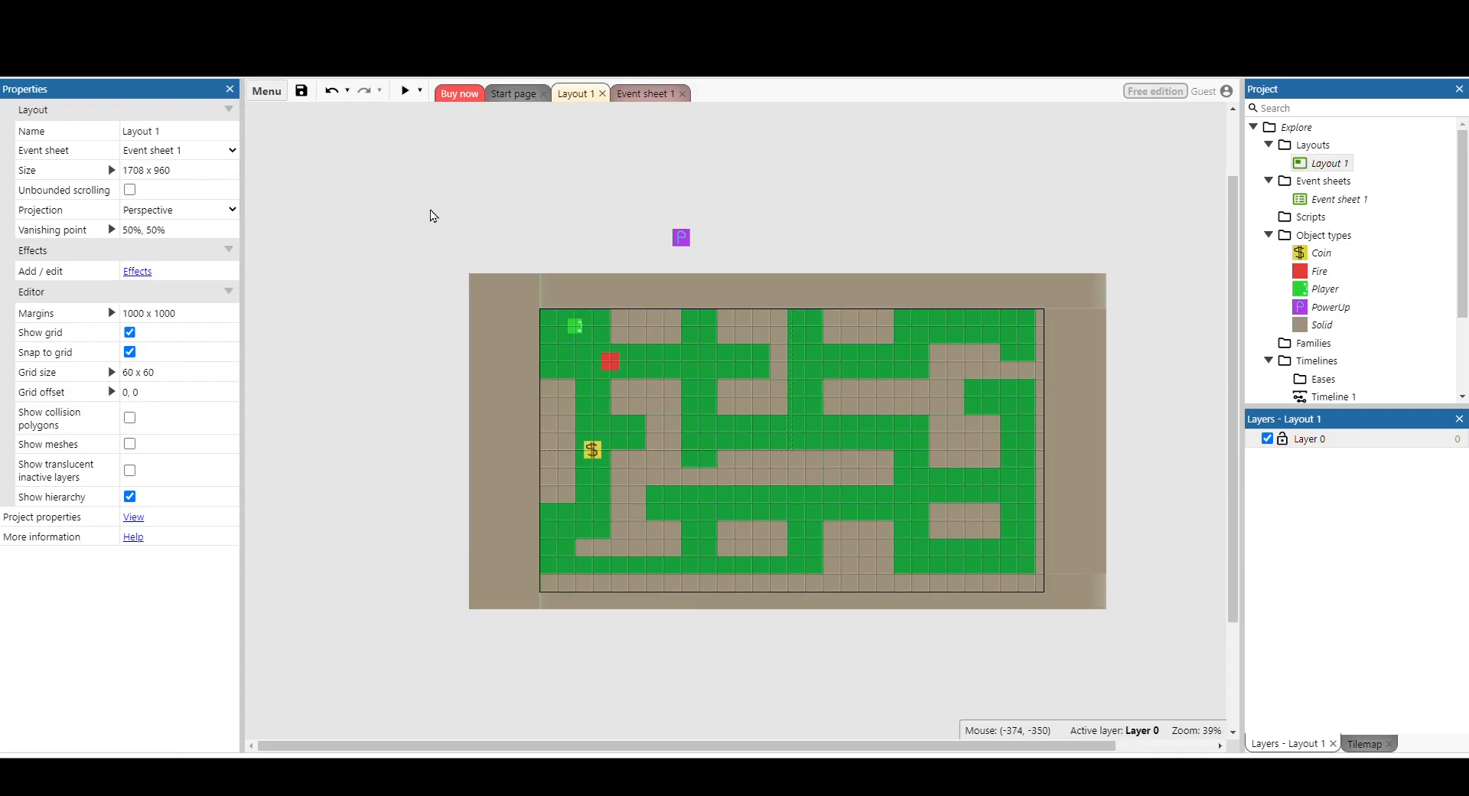
# Add the Scroll To behavior to the Player sprite and close its behaviors list.
pyautogui.click(575, 328)
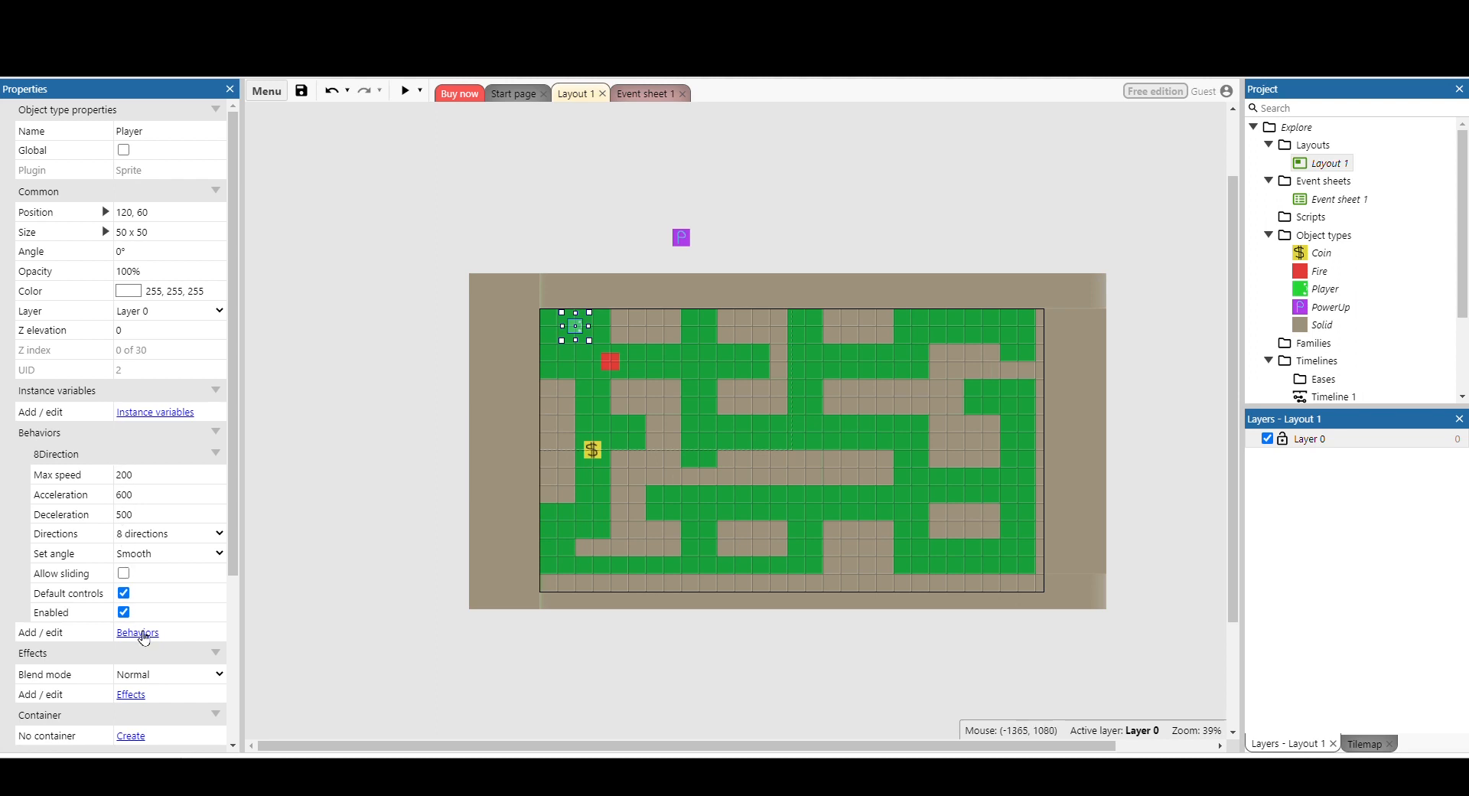
pyautogui.click(139, 633)
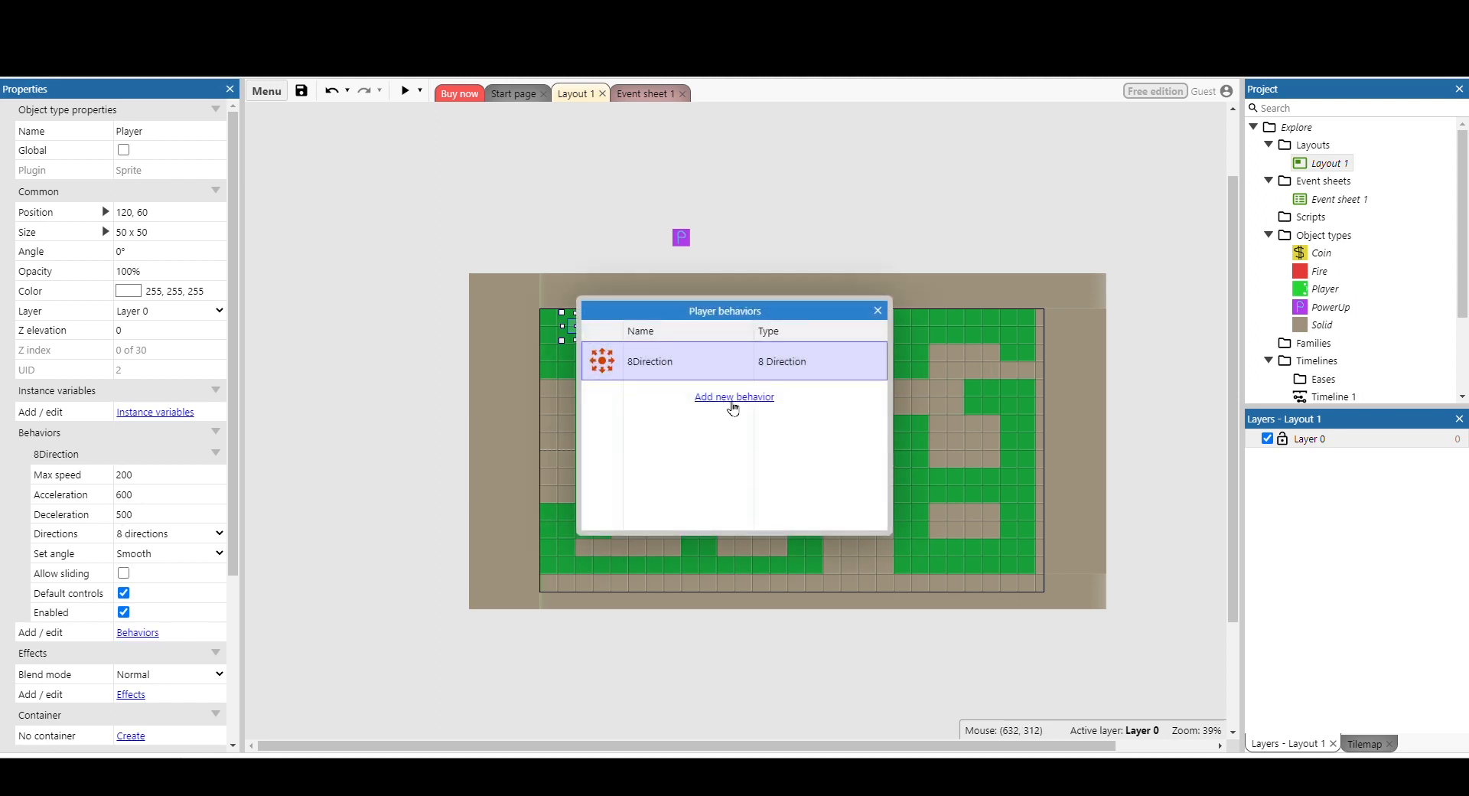
pyautogui.click(733, 397)
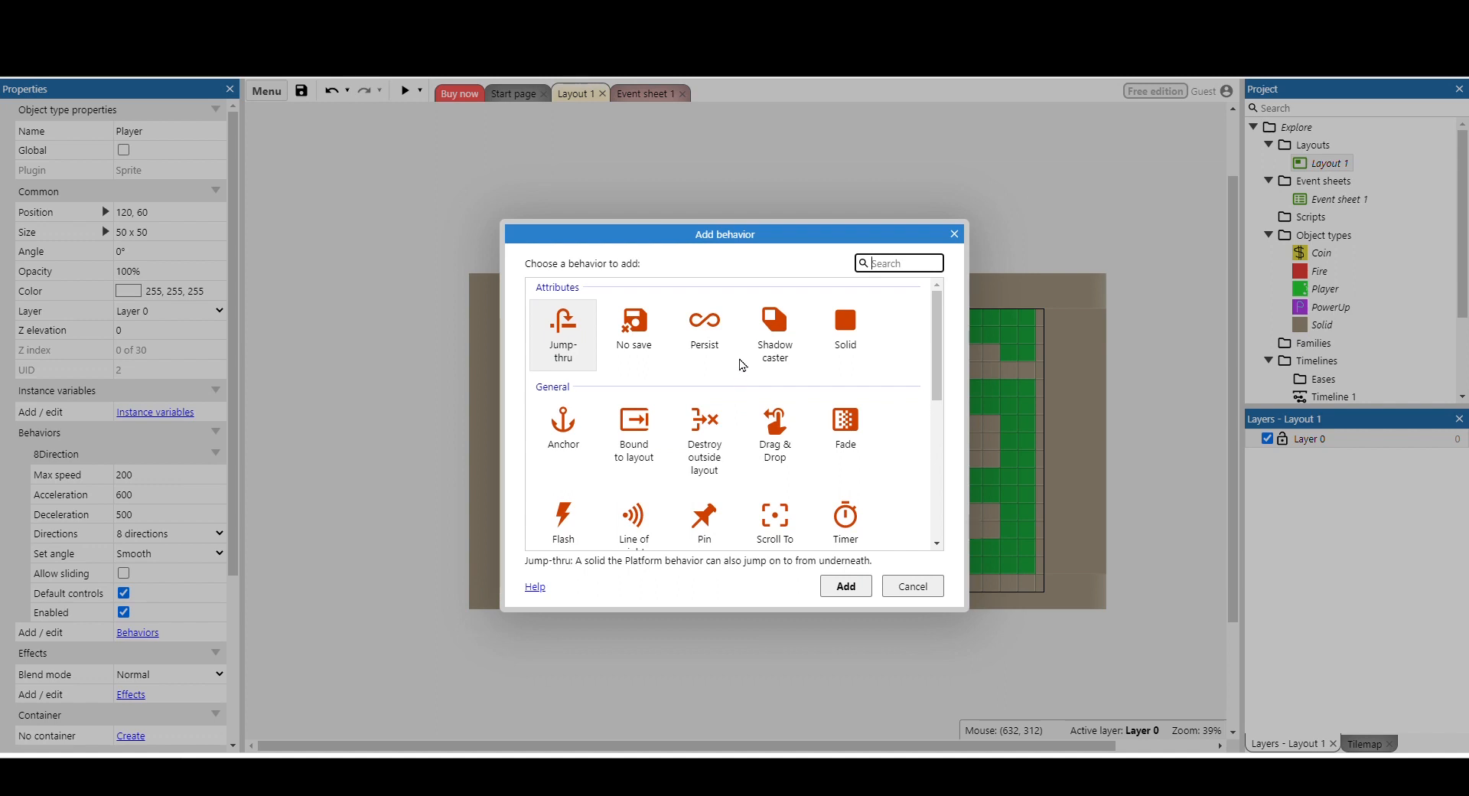
pyautogui.scroll(-1, 742, 365)
pyautogui.click(779, 453)
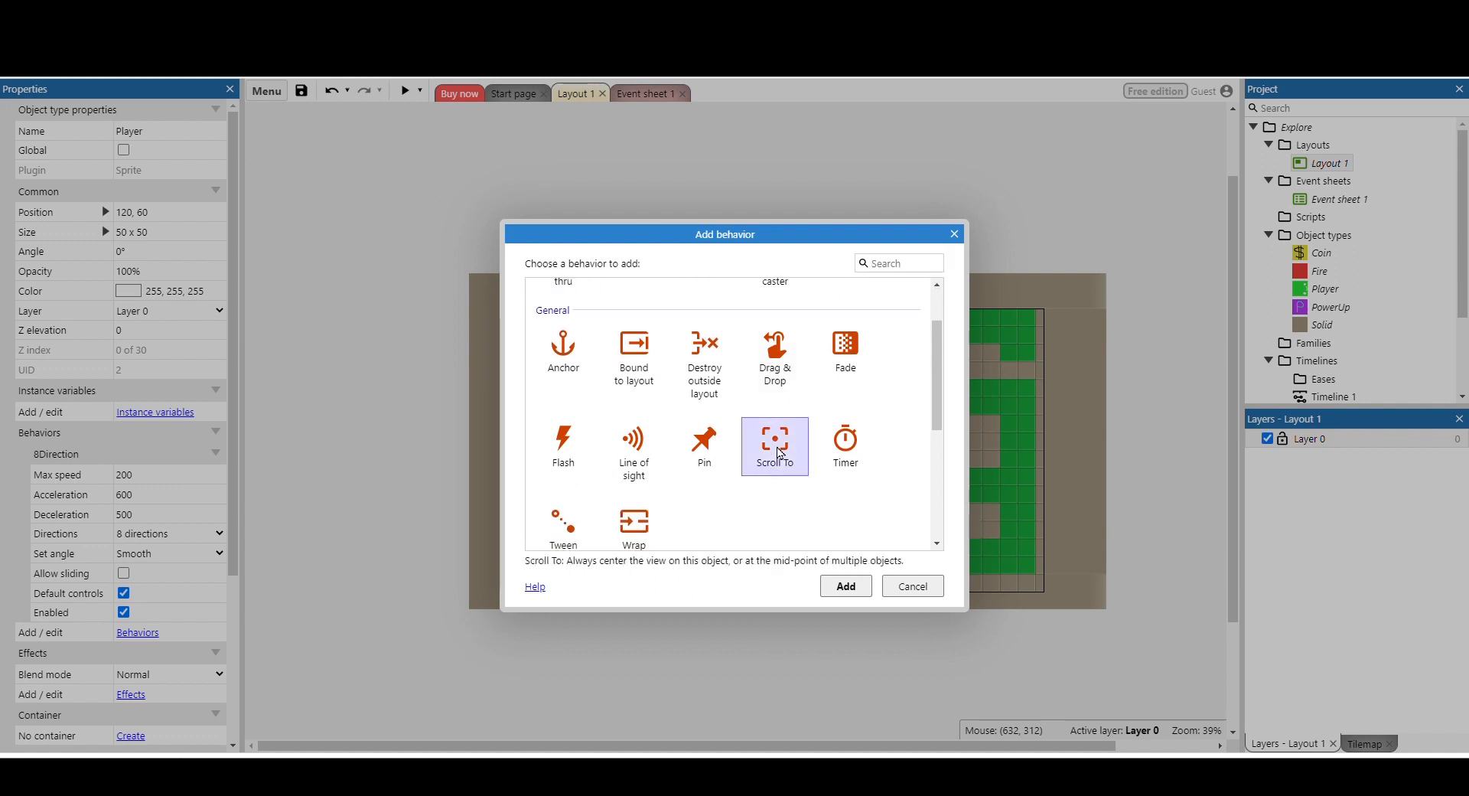
pyautogui.click(841, 586)
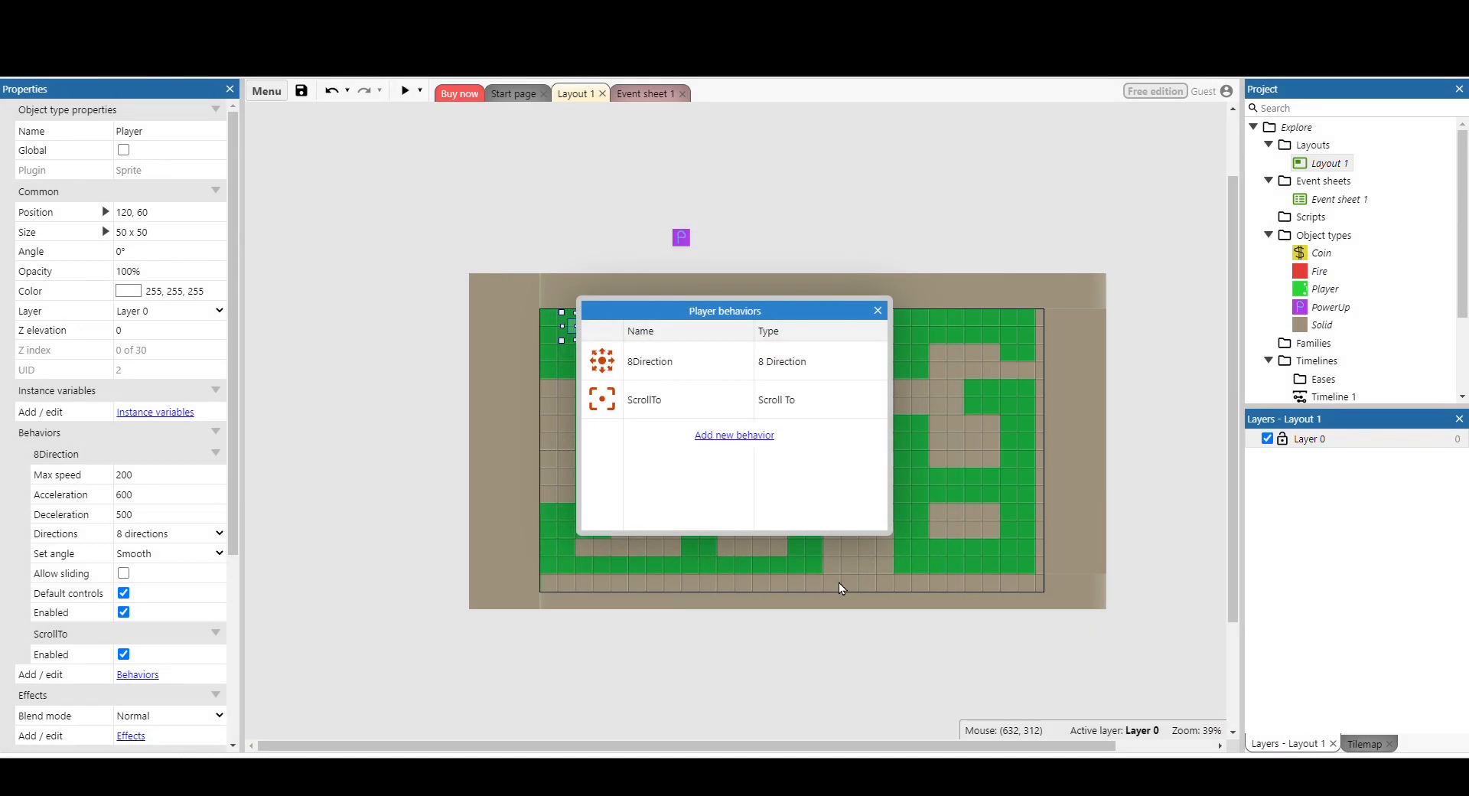
pyautogui.click(878, 310)
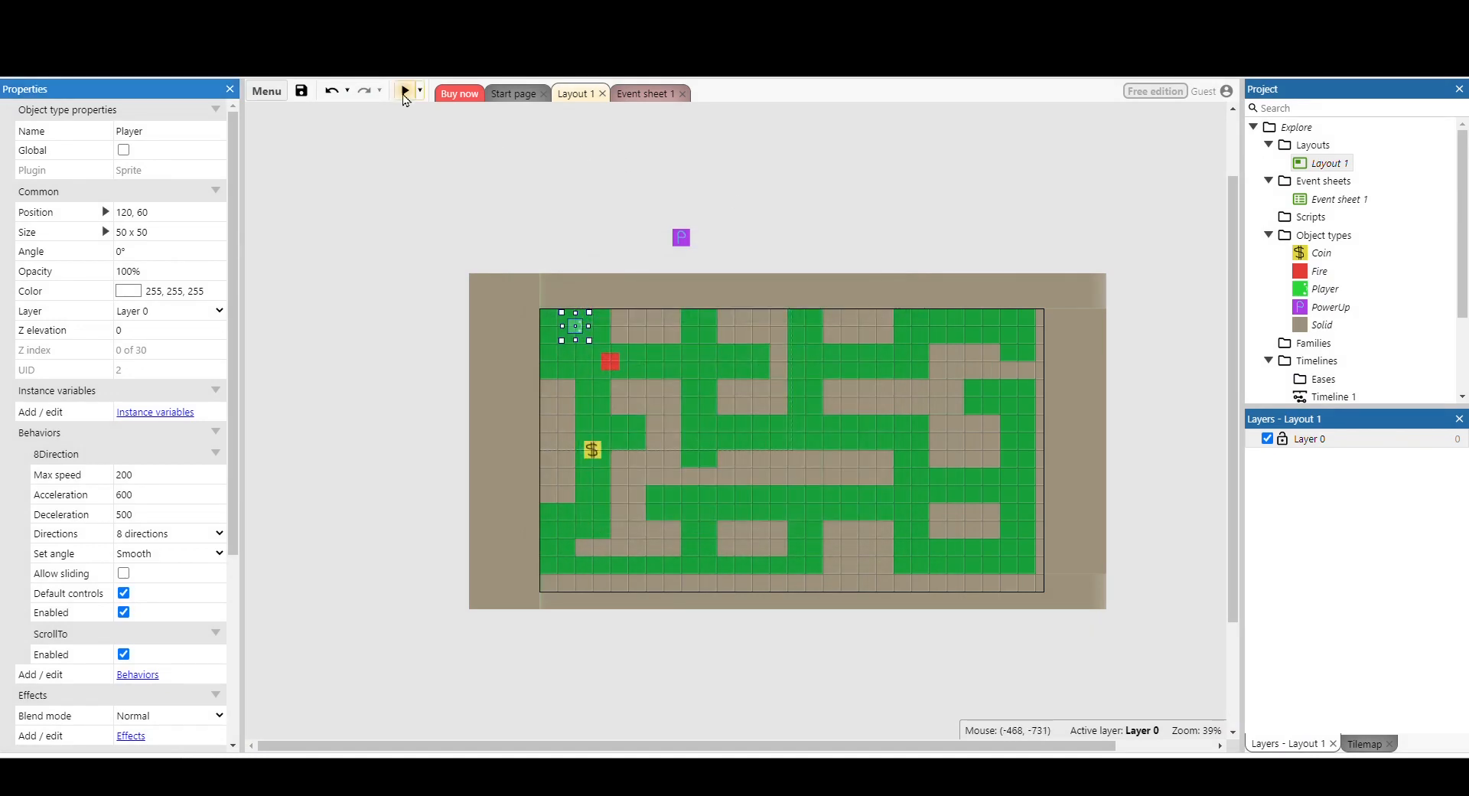
# Preview the layout and steer Player through Coin to the maze's lower corridor to test view scrolling, closing the preview when done.
pyautogui.click(406, 91)
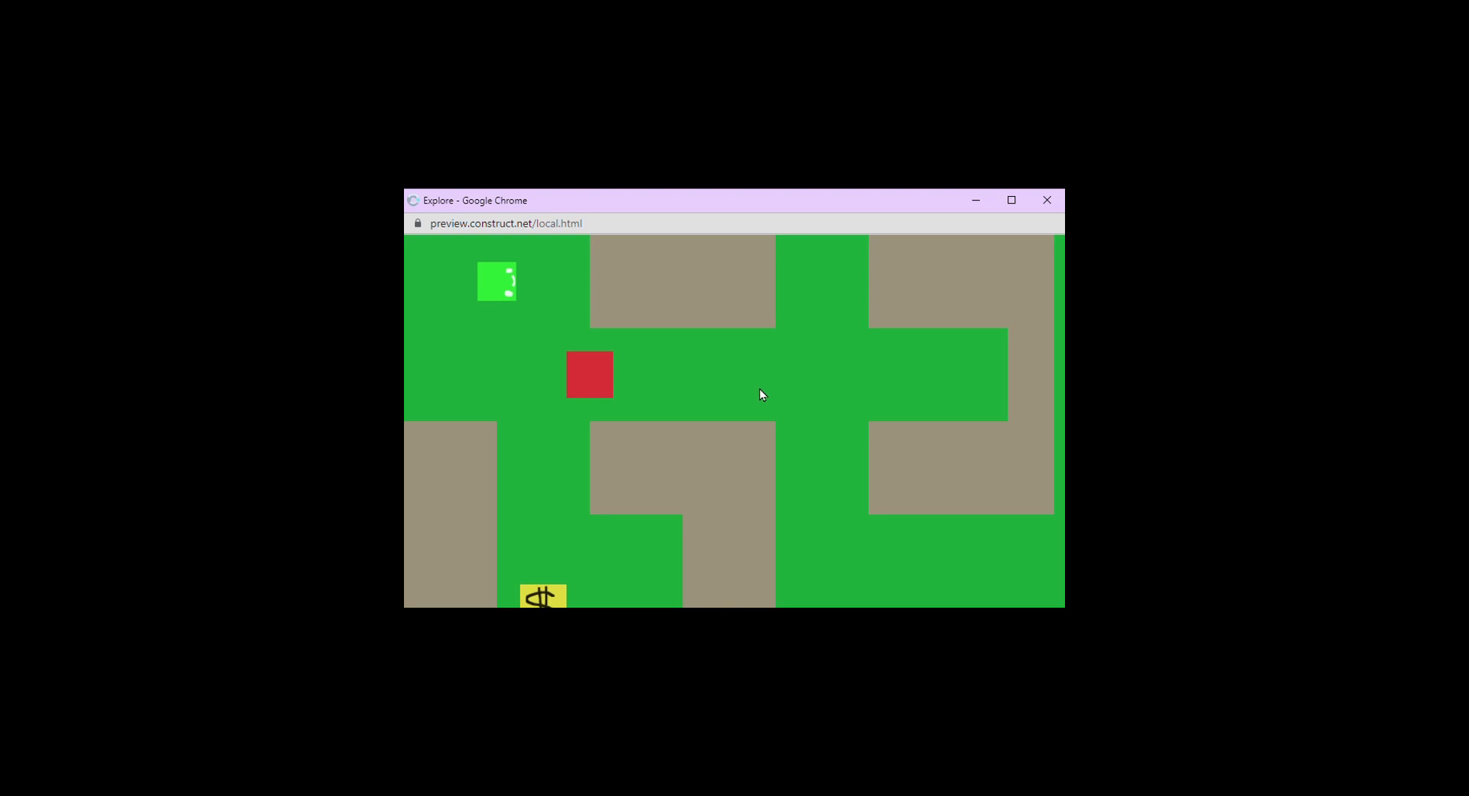
pyautogui.press('Down')
pyautogui.press('Right')
pyautogui.press('Down')
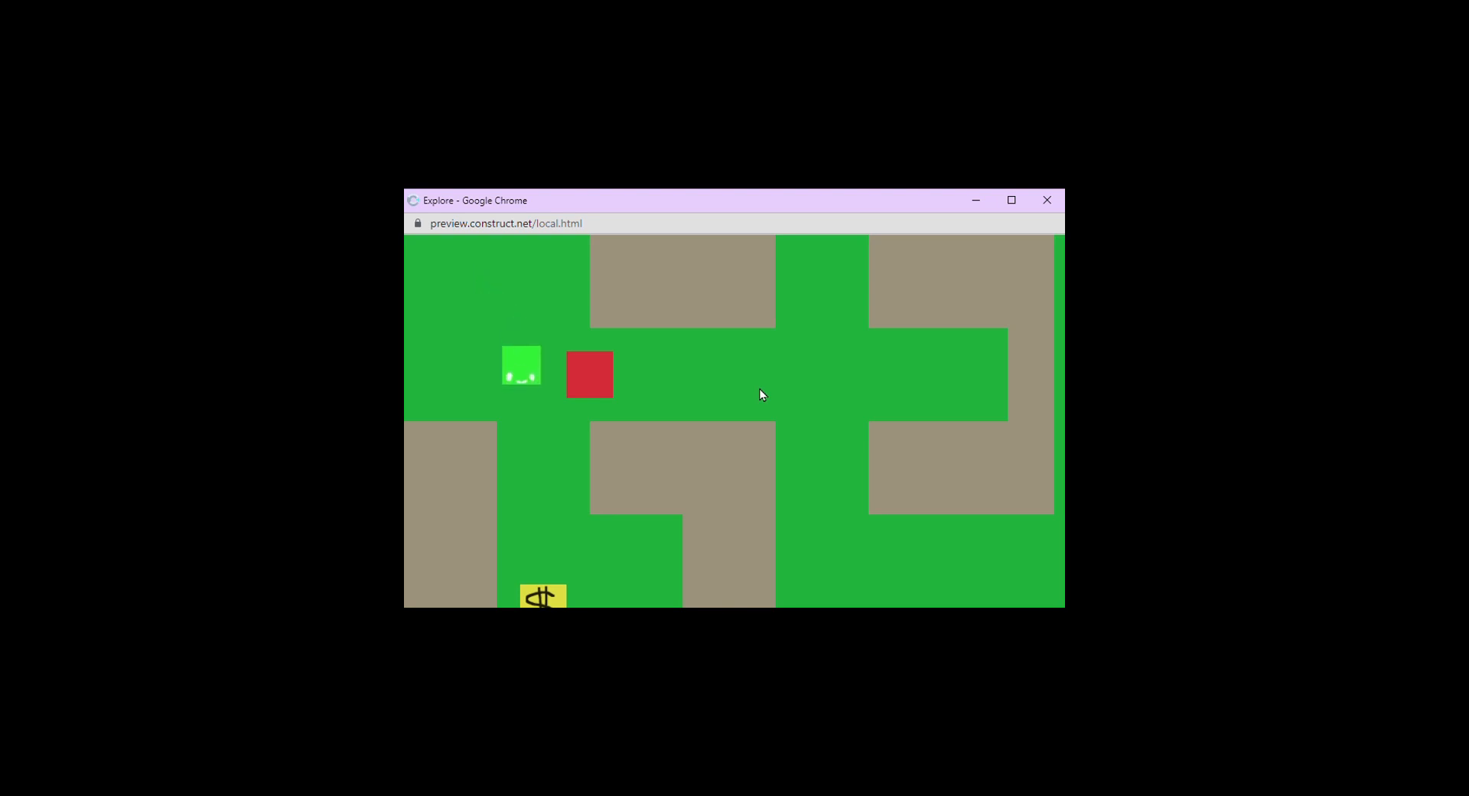
pyautogui.press('Right')
pyautogui.press('Down')
pyautogui.press('Right')
pyautogui.press('Down')
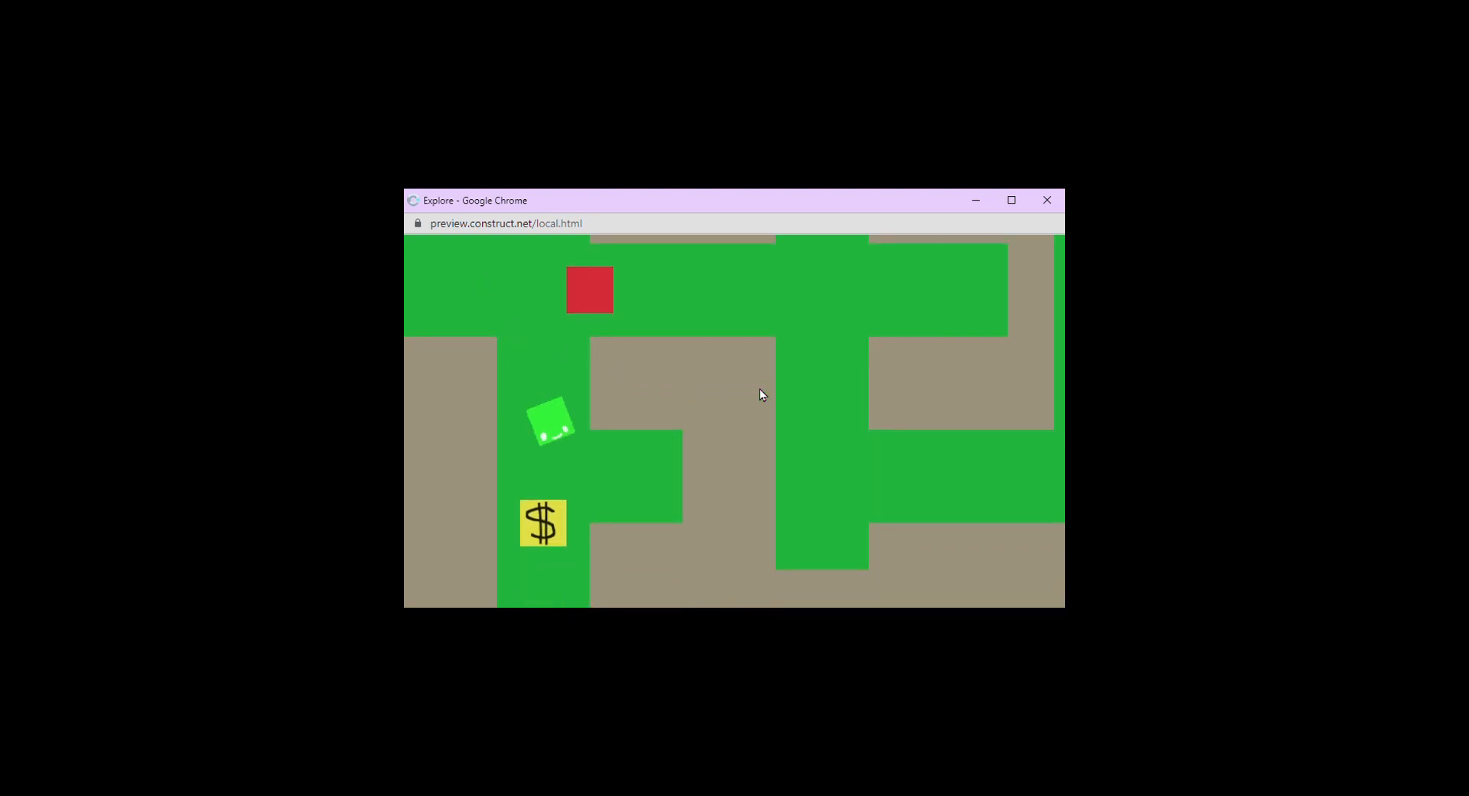
pyautogui.press('Down')
pyautogui.press('Left')
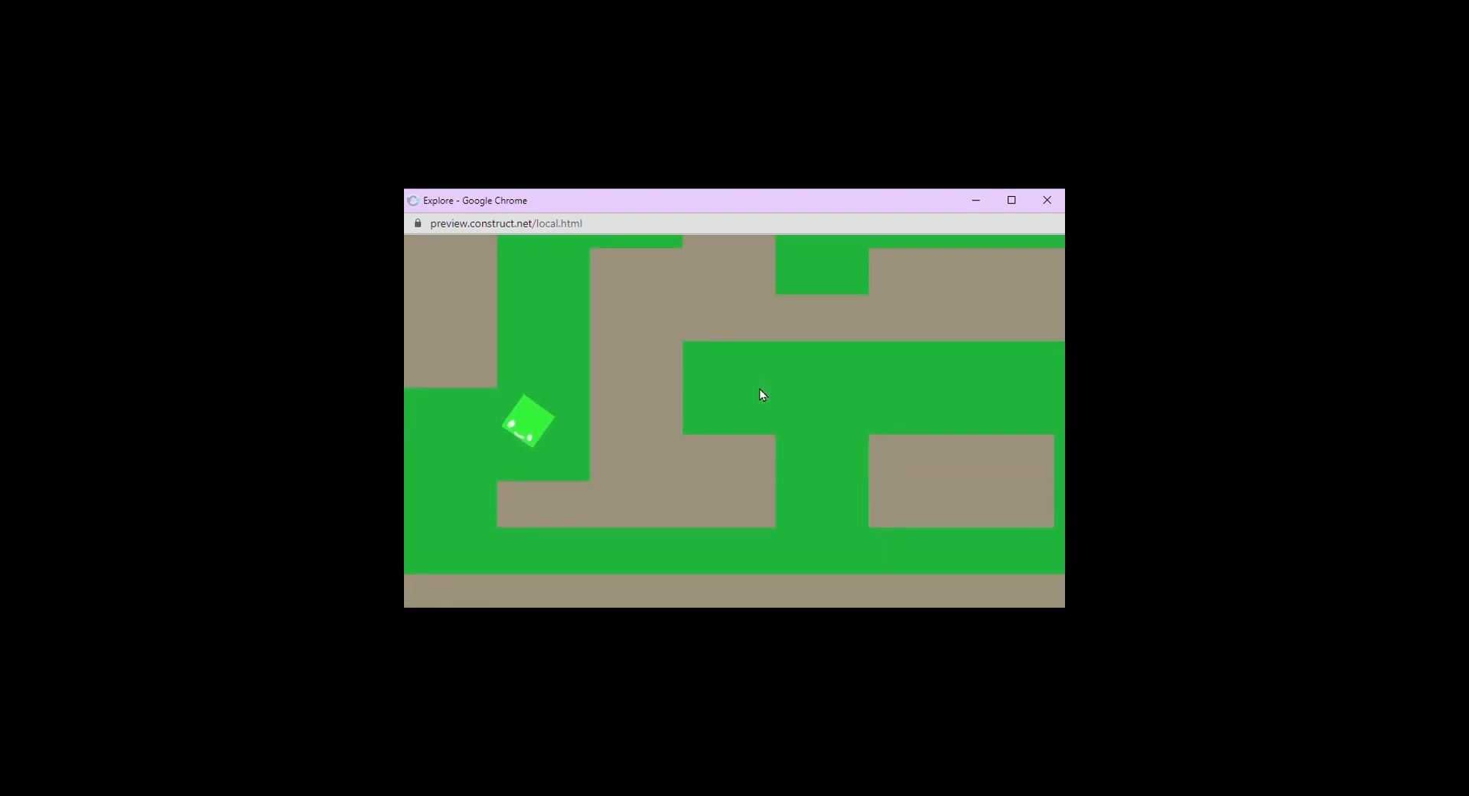
pyautogui.press('Down')
pyautogui.press('Right')
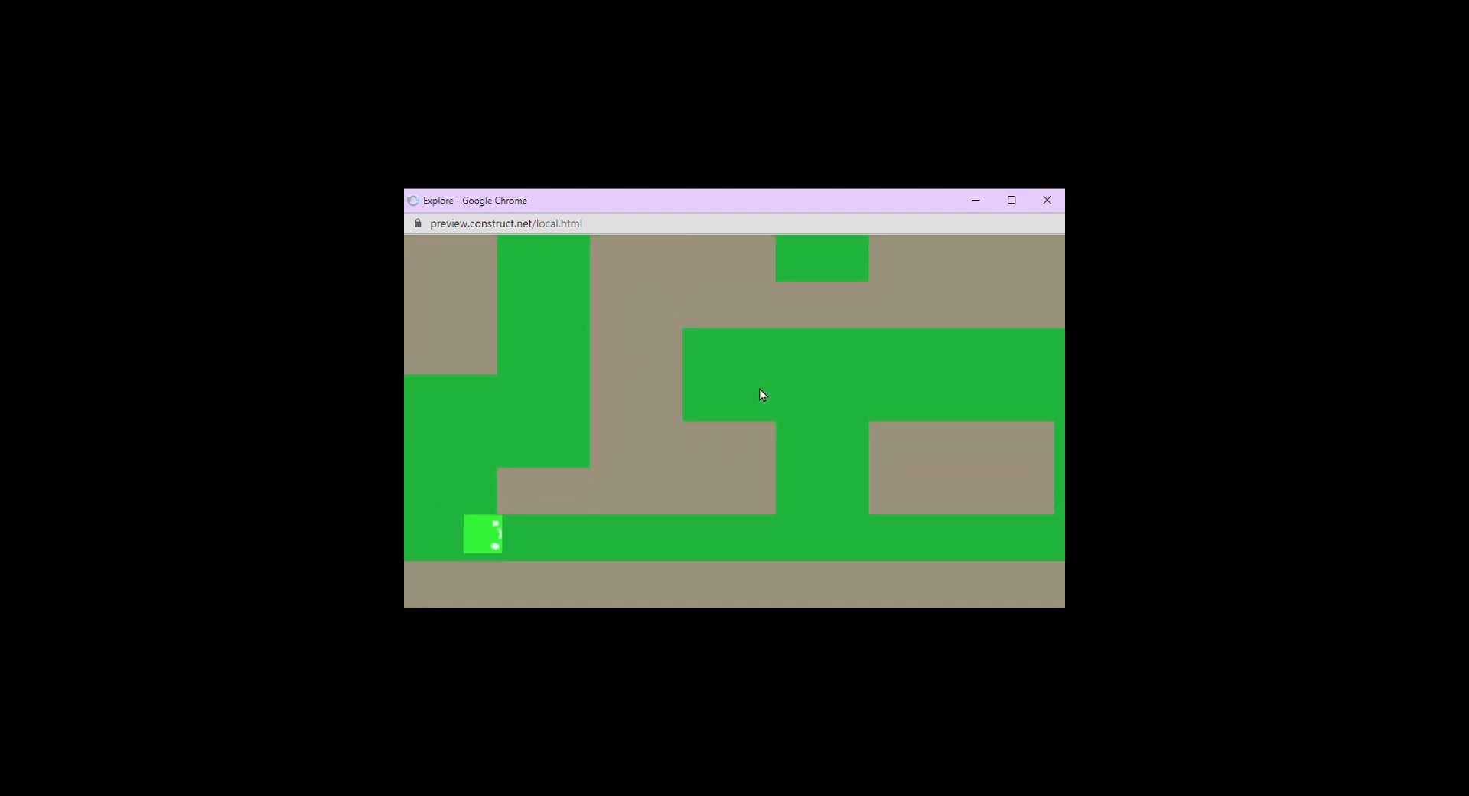
pyautogui.press('Right')
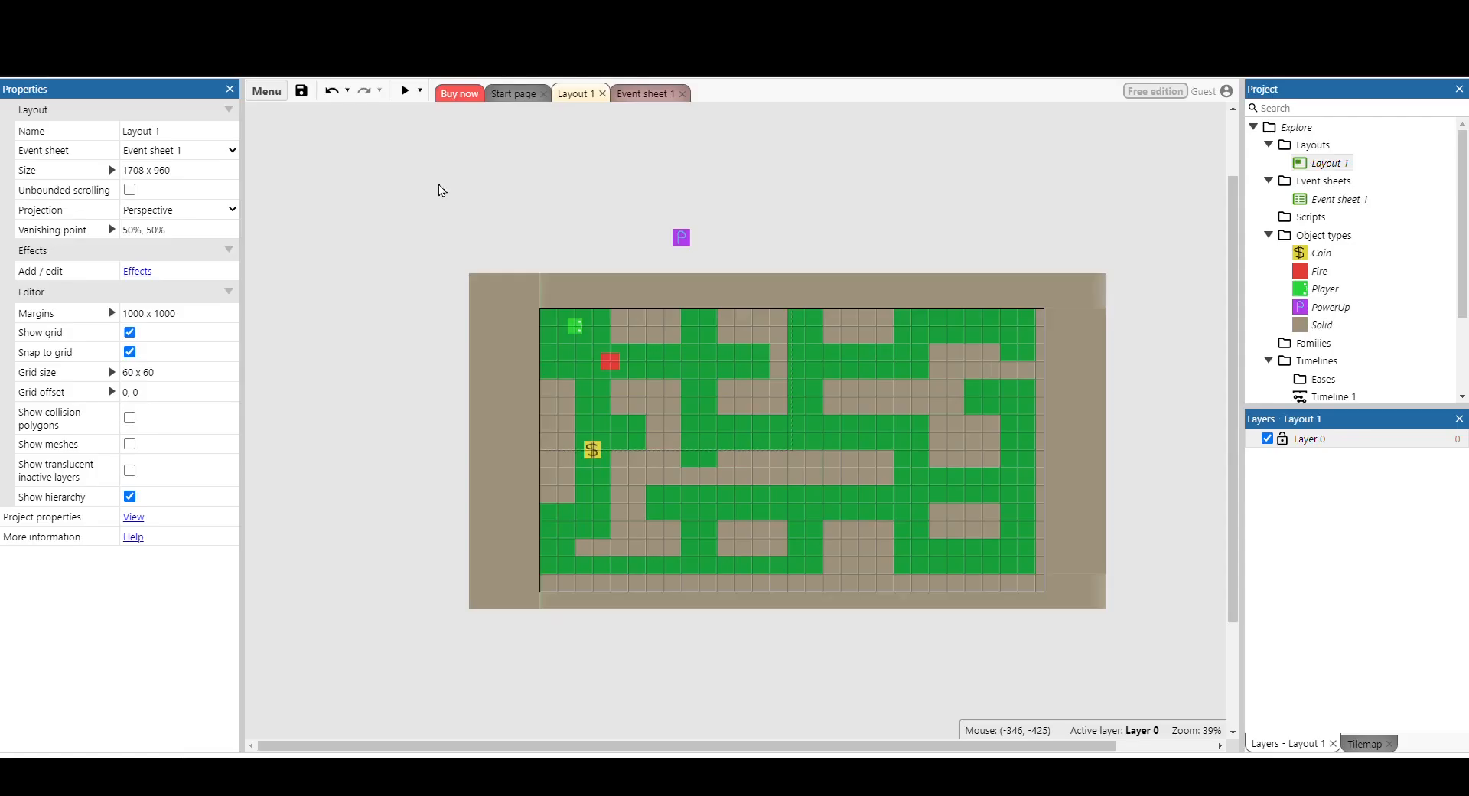
# Move the PowerUp sprite into the maze's lower-left corridor at 120, 720 and return to Event sheet 1.
pyautogui.moveTo(683, 244); pyautogui.dragTo(572, 530)
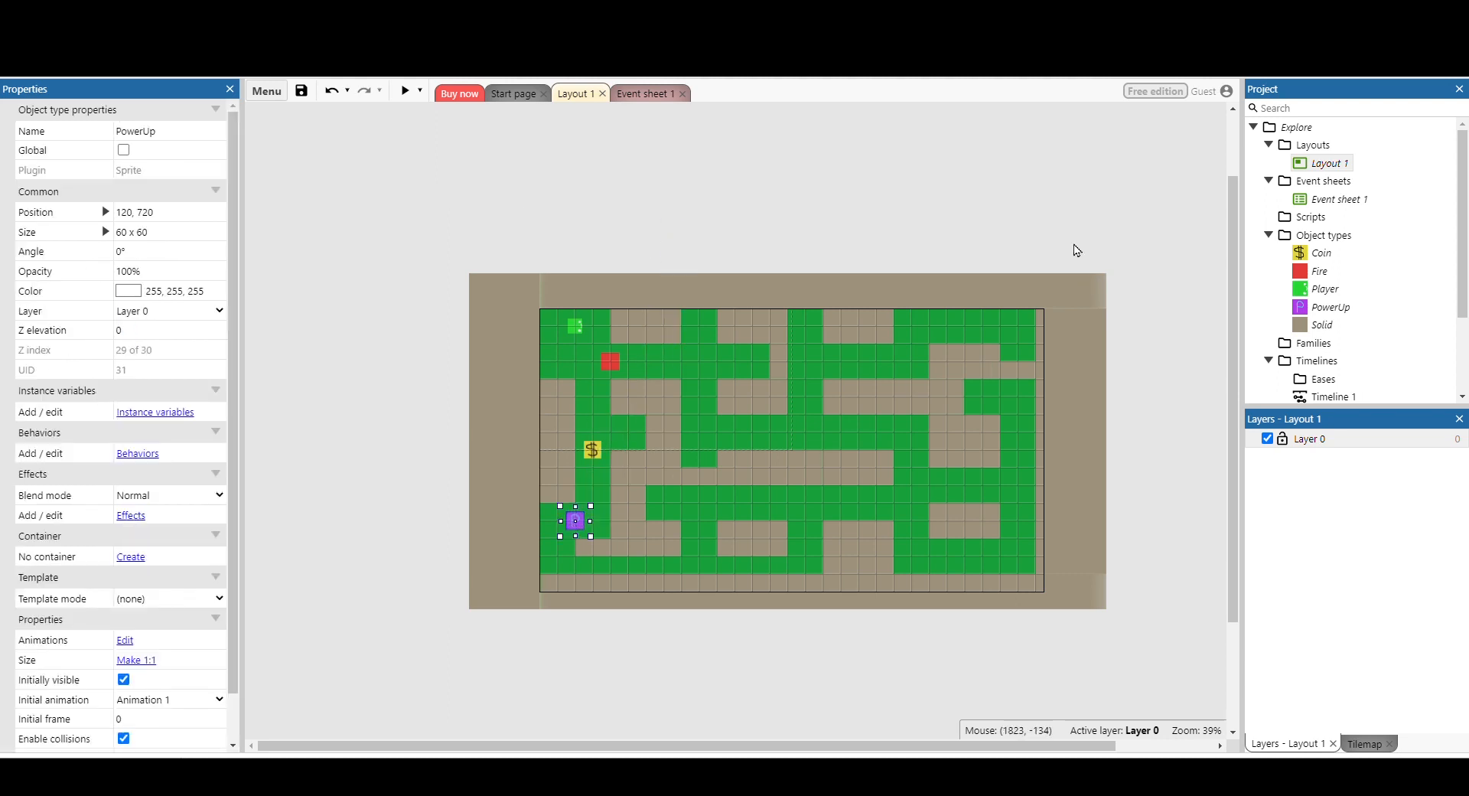
pyautogui.click(1079, 263)
pyautogui.doubleClick(1349, 205)
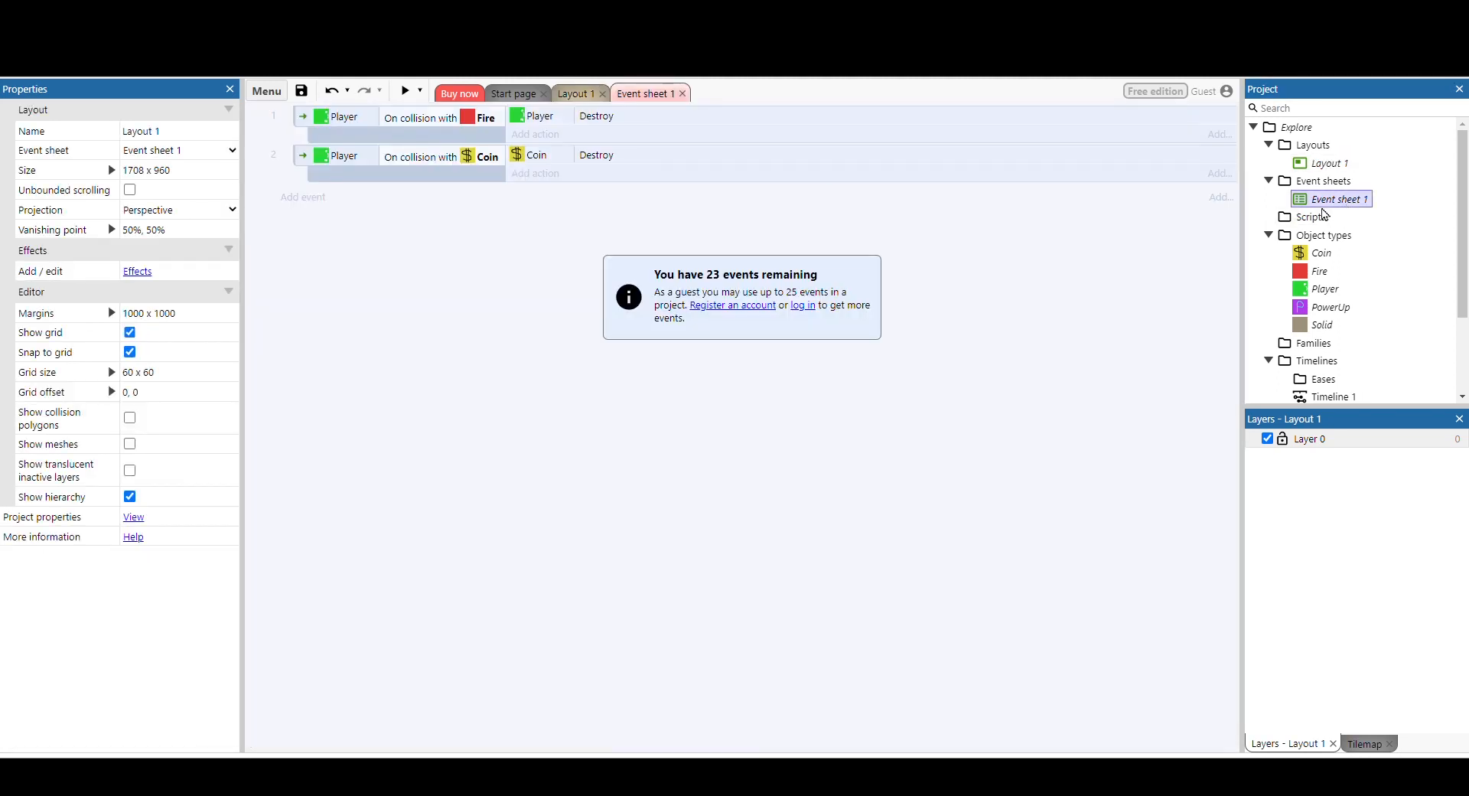
# Add a third event with the Player condition On collision with another object, using PowerUp as the object.
pyautogui.click(310, 203)
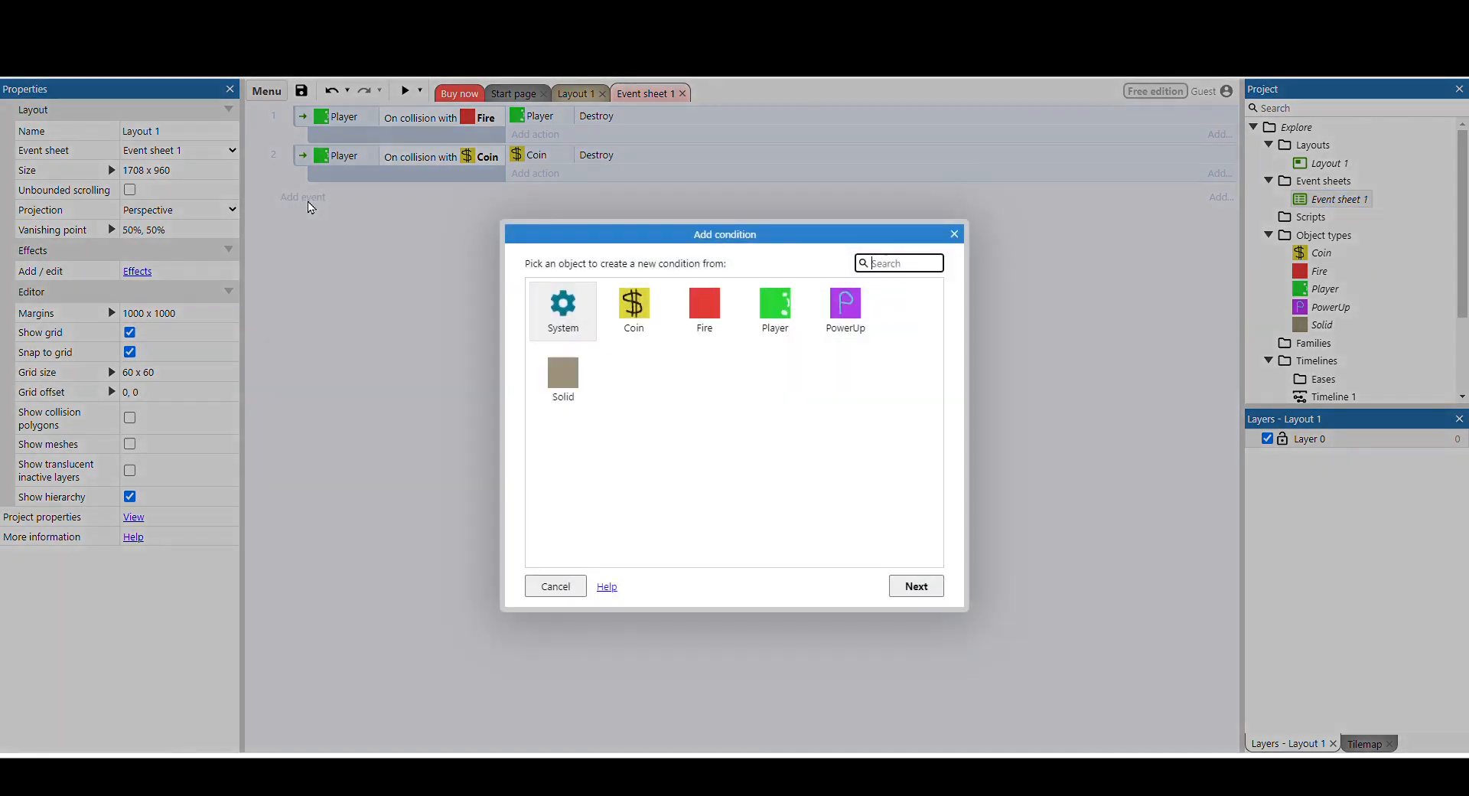
pyautogui.doubleClick(773, 313)
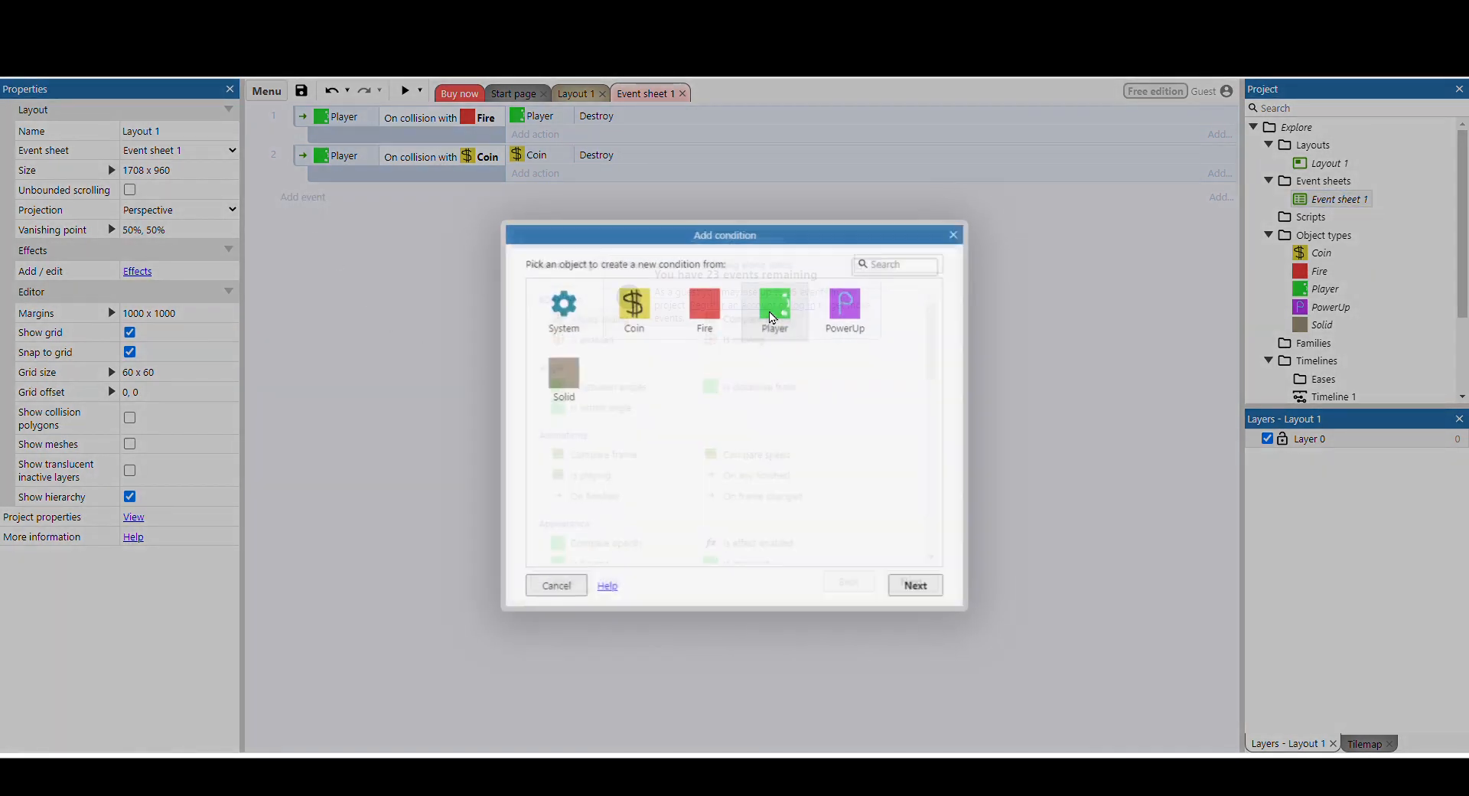
pyautogui.scroll(-3, 756, 388)
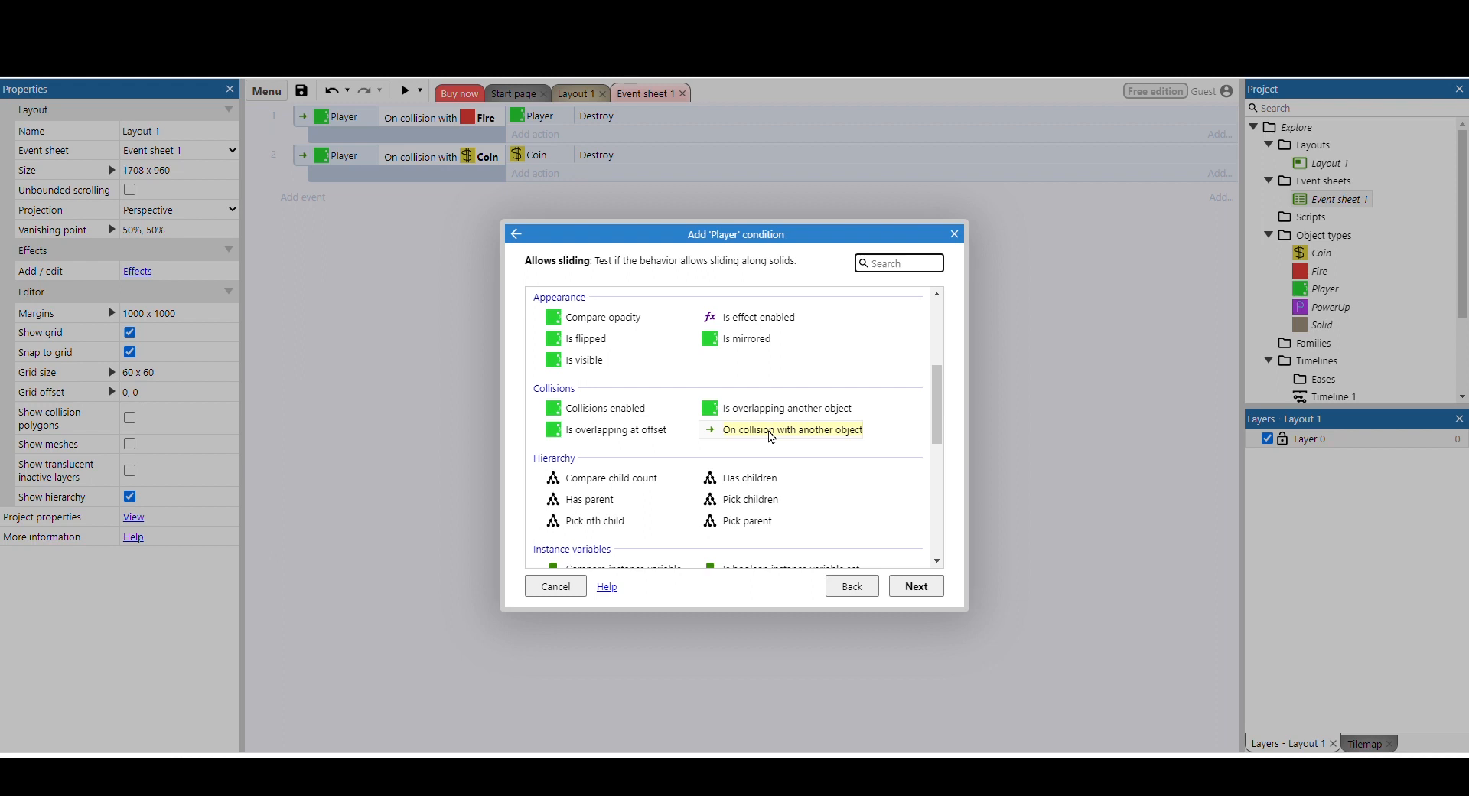
pyautogui.doubleClick(773, 437)
pyautogui.click(766, 385)
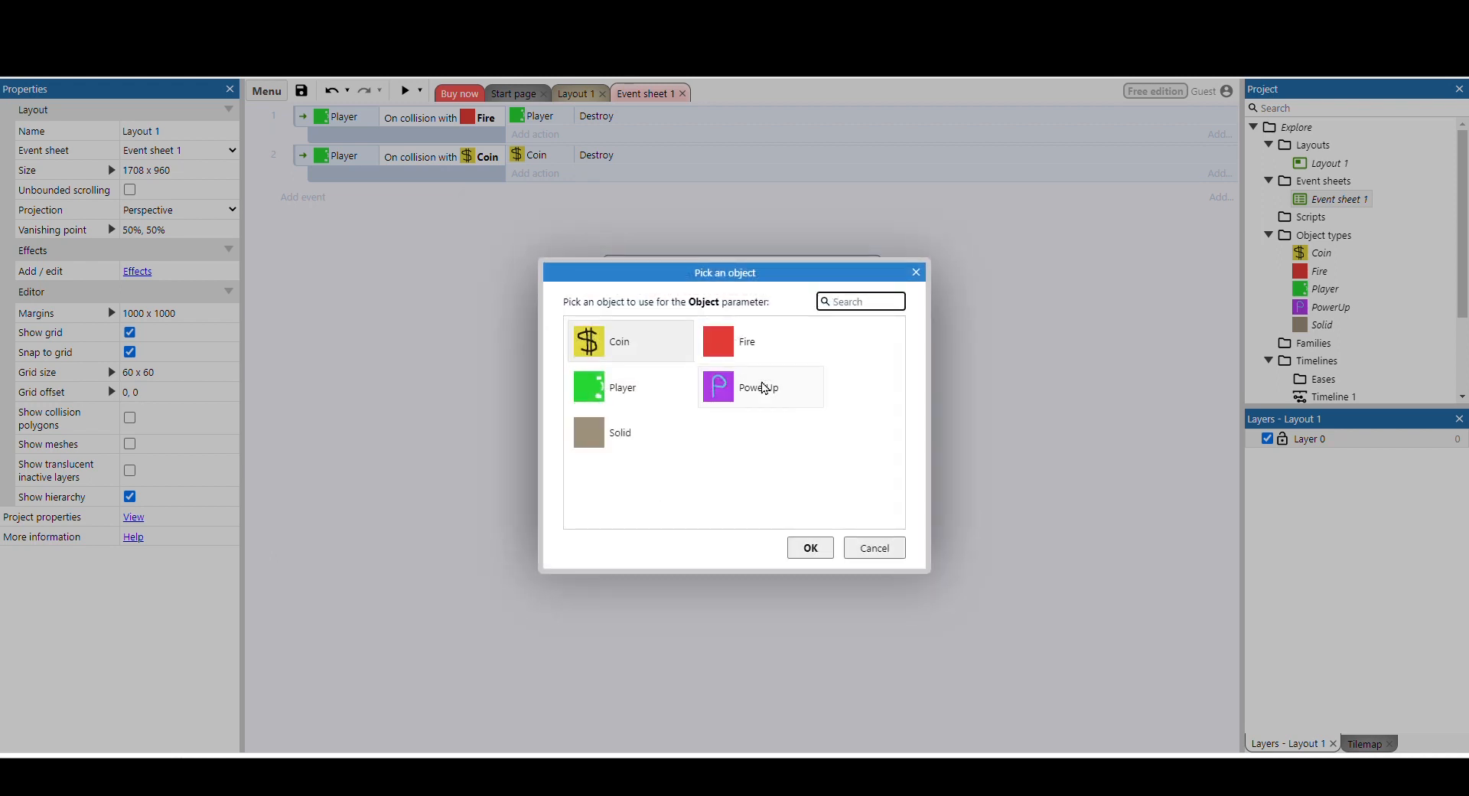
pyautogui.doubleClick(766, 394)
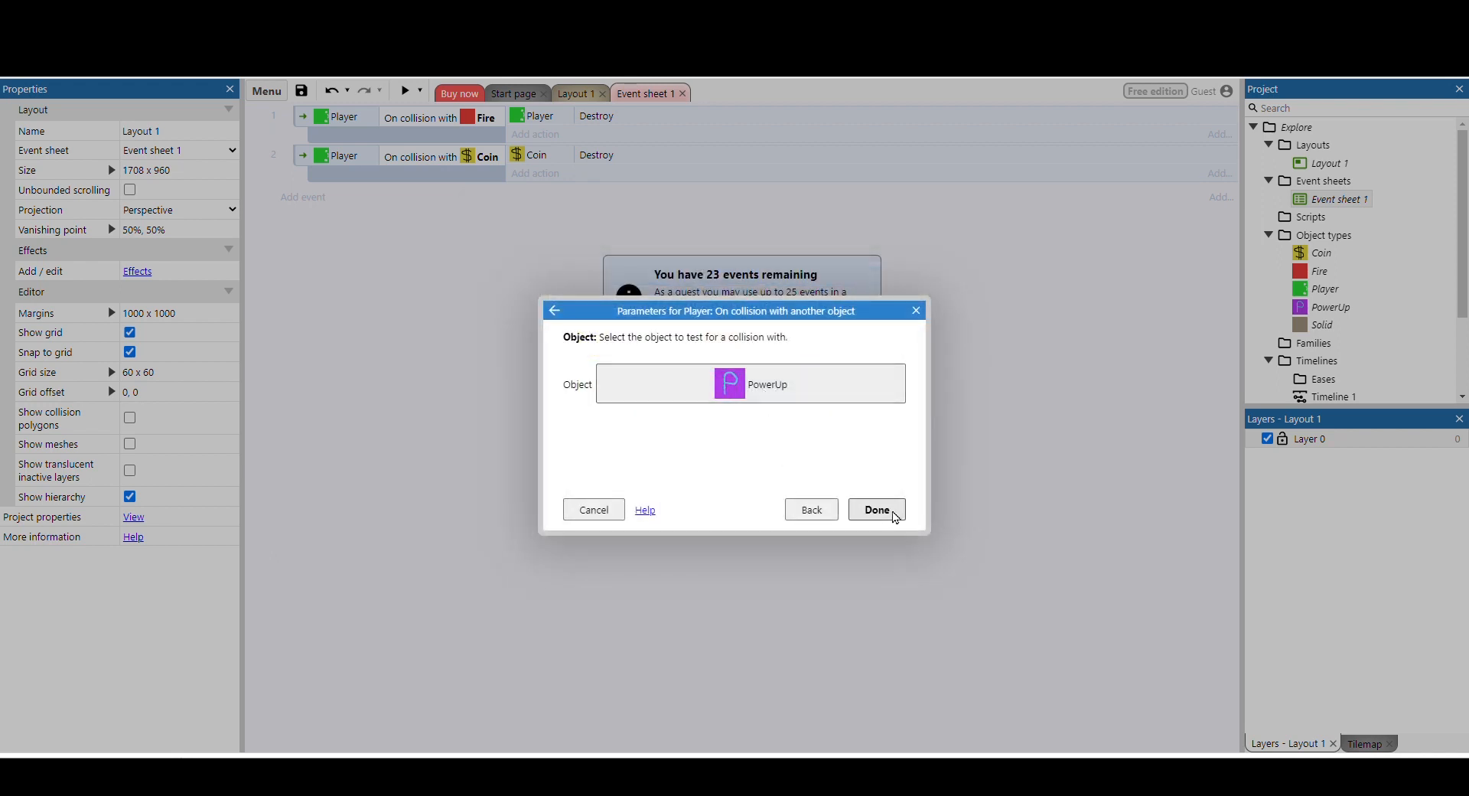
pyautogui.click(893, 513)
# Add a Destroy action for PowerUp to the PowerUp collision event.
pyautogui.click(540, 195)
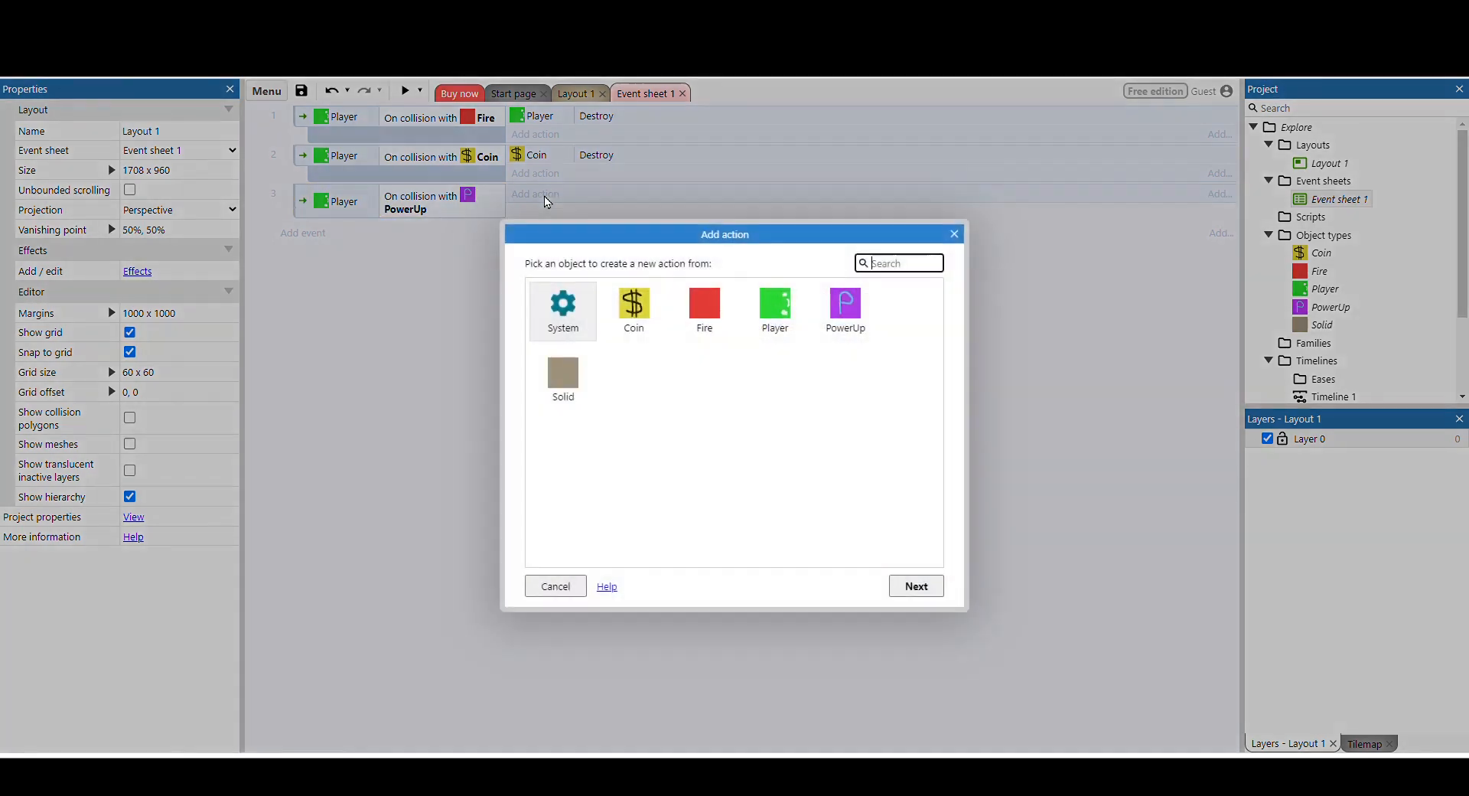
pyautogui.doubleClick(843, 309)
pyautogui.scroll(-5, 663, 409)
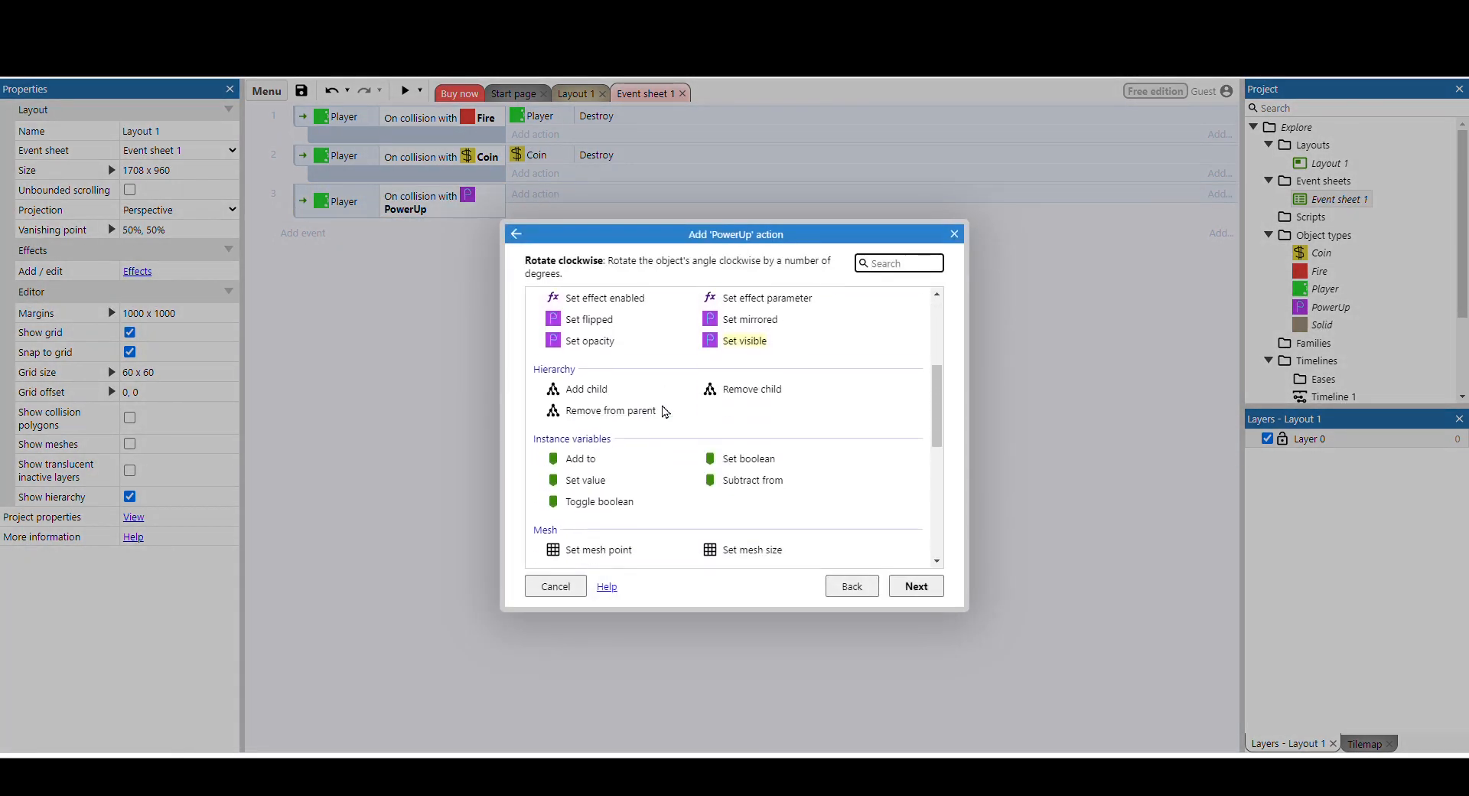
pyautogui.doubleClick(583, 439)
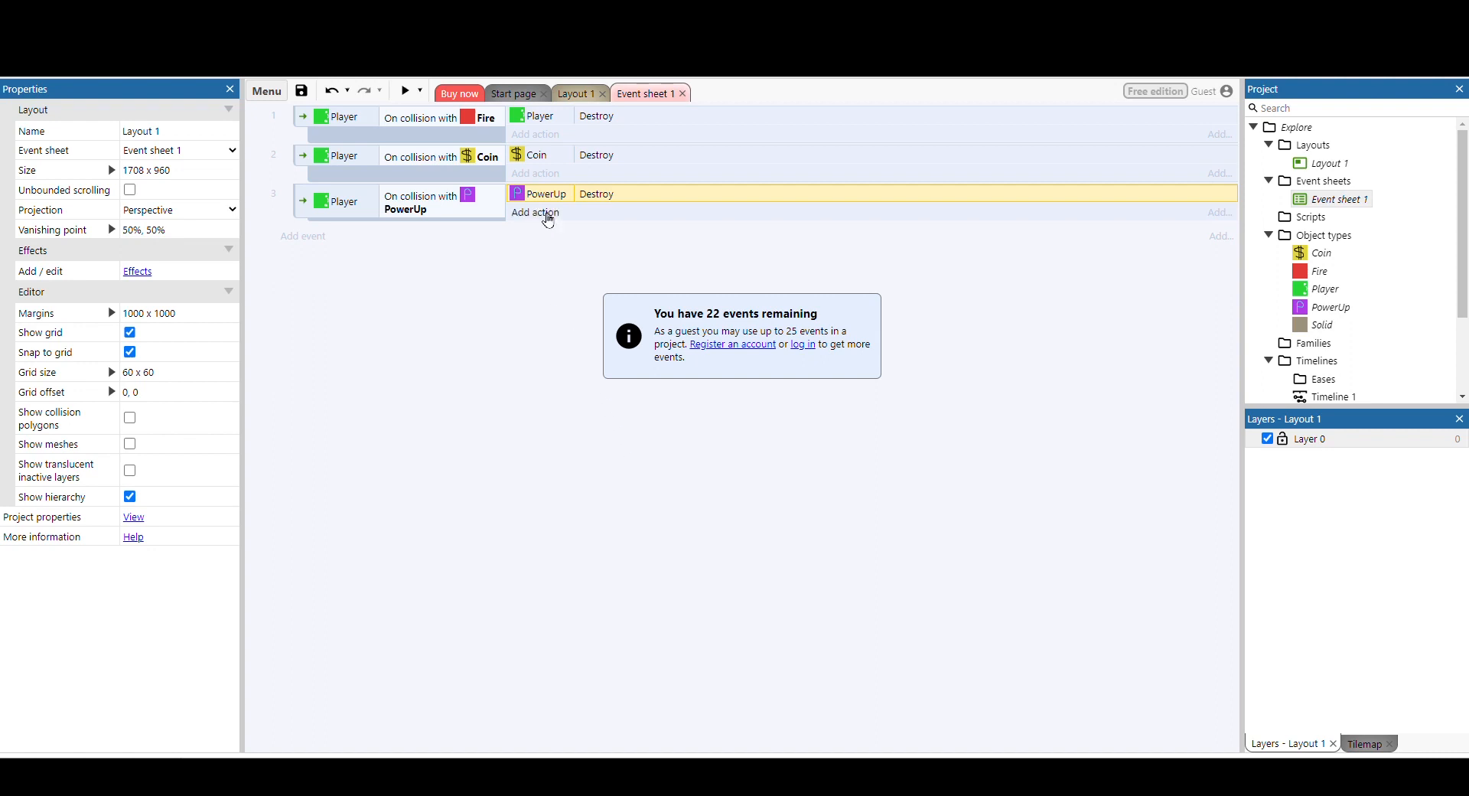
# Add a Player action to the PowerUp collision event that sets the 8Direction max speed to 600.
pyautogui.click(549, 218)
pyautogui.doubleClick(774, 310)
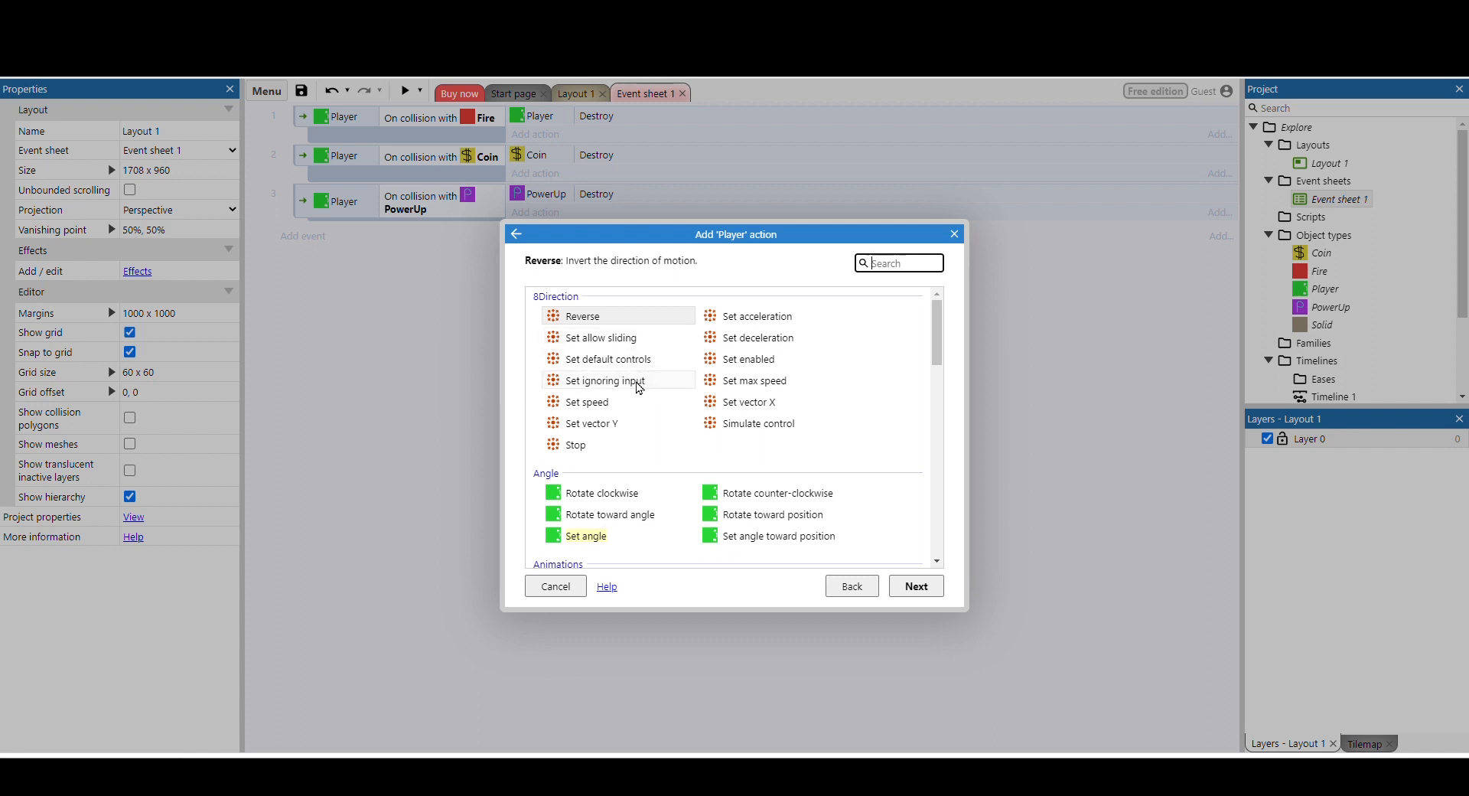
pyautogui.click(638, 403)
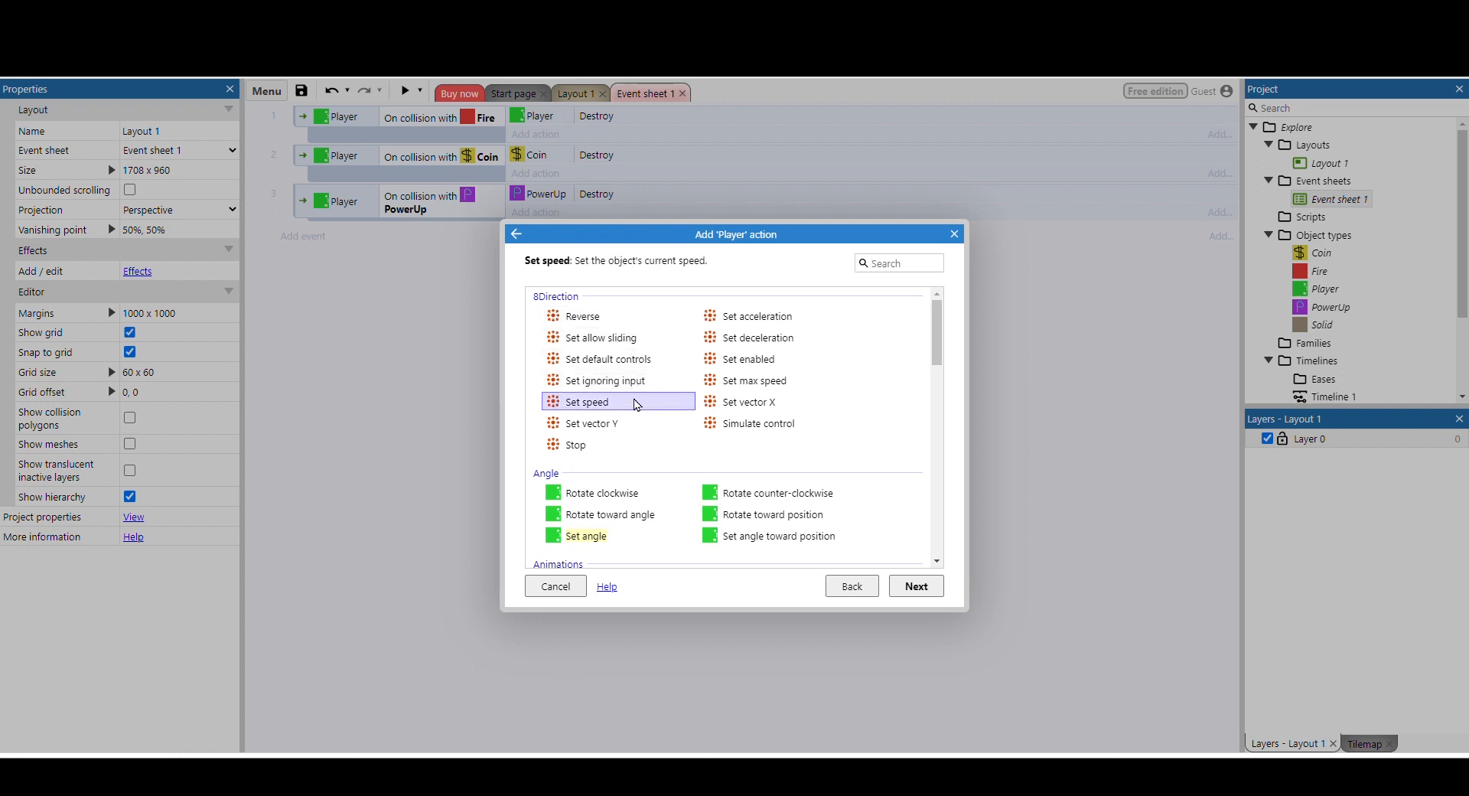
pyautogui.click(737, 382)
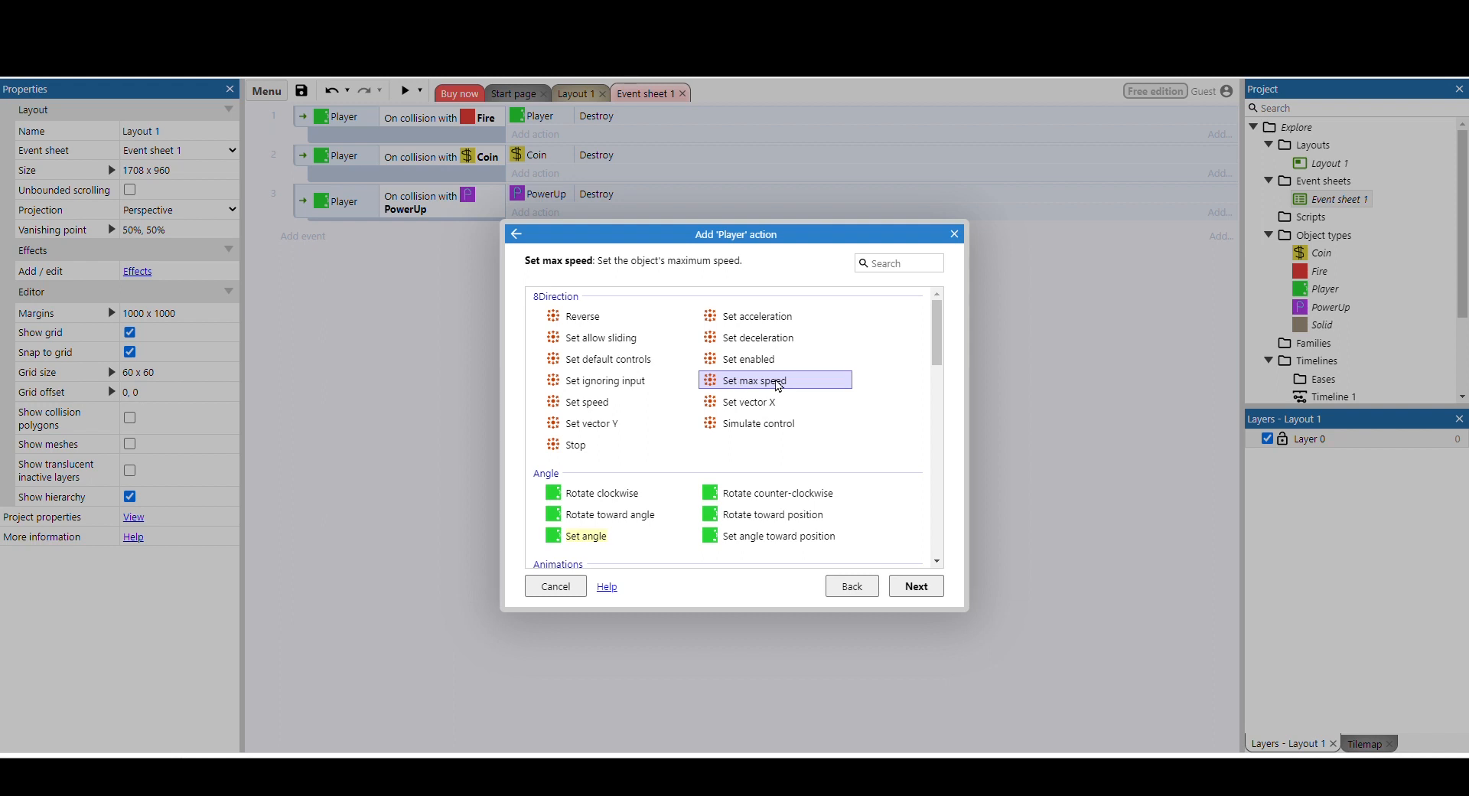
pyautogui.doubleClick(778, 382)
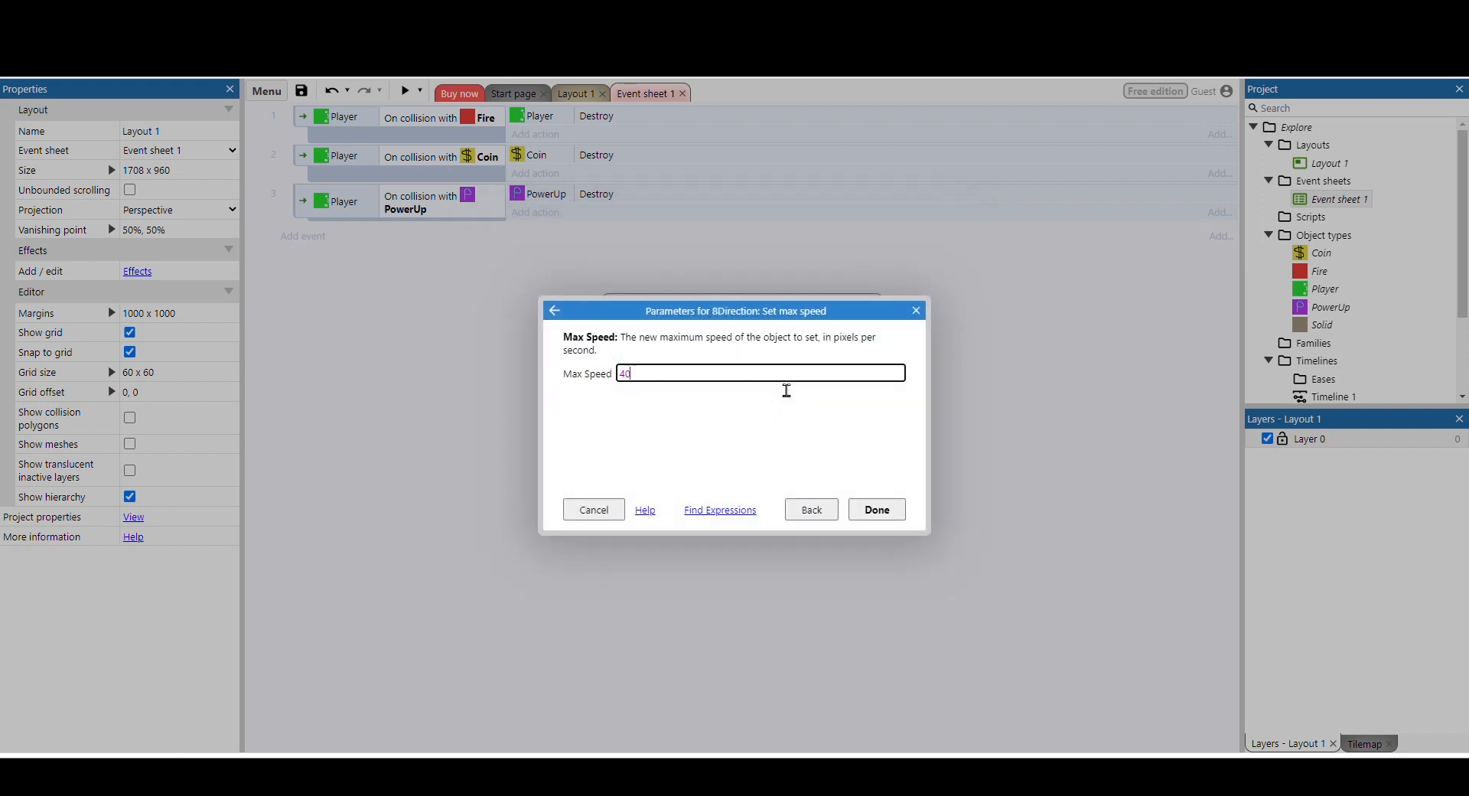
pyautogui.write('400')
pyautogui.press('BackSpace')
pyautogui.click(803, 445)
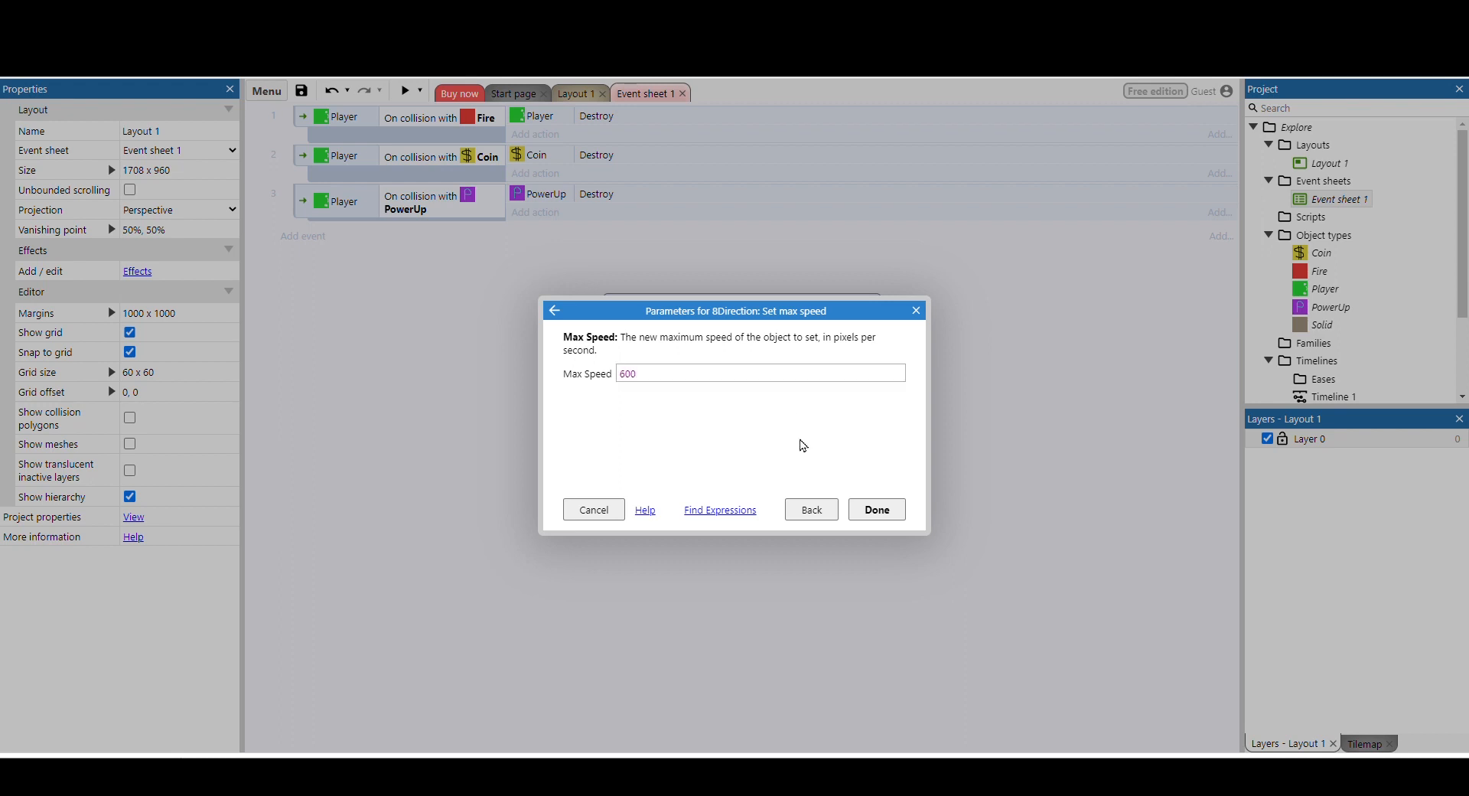
pyautogui.click(878, 510)
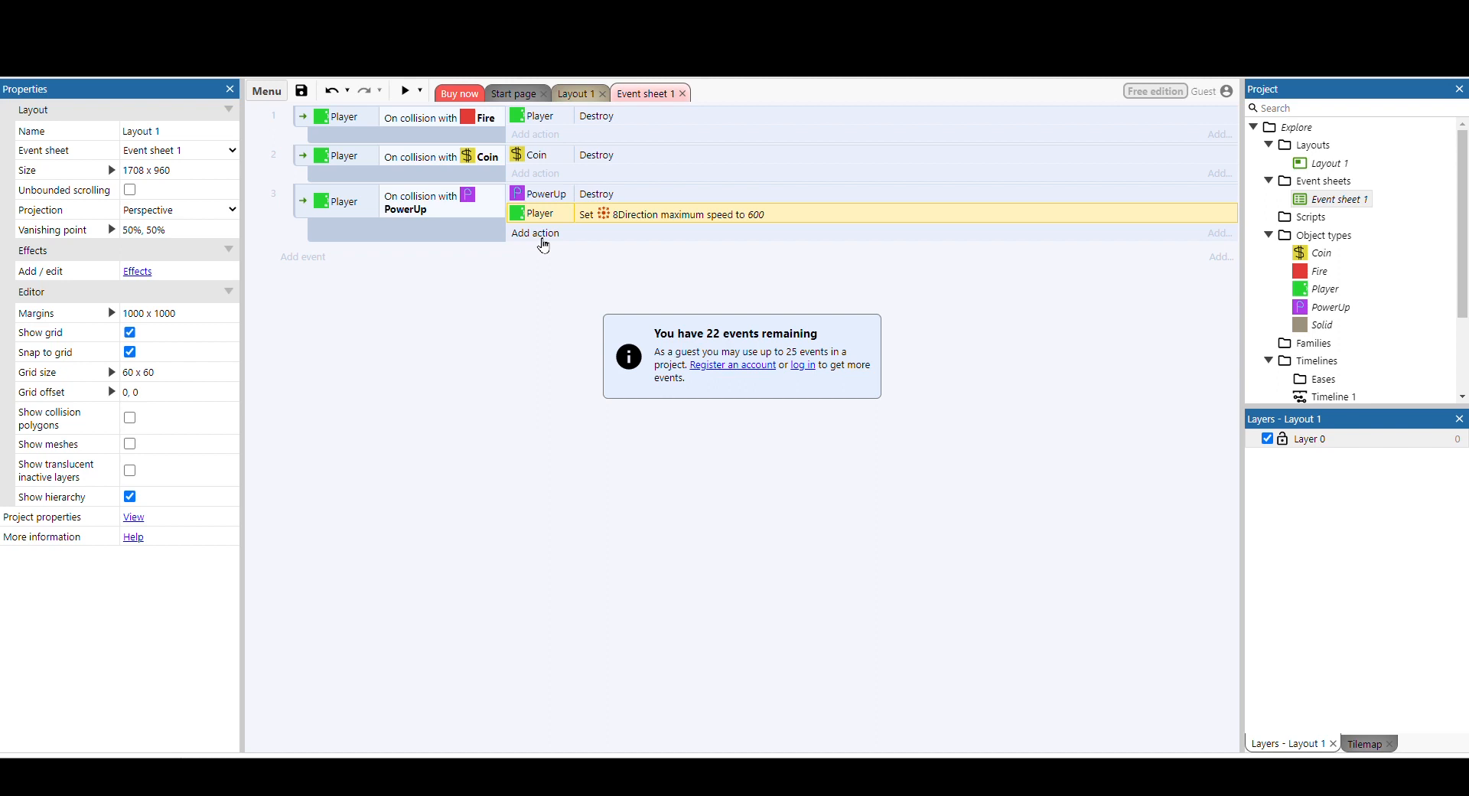
# Add a System Wait action of 5 seconds to the PowerUp collision event, following the max speed action.
pyautogui.click(540, 234)
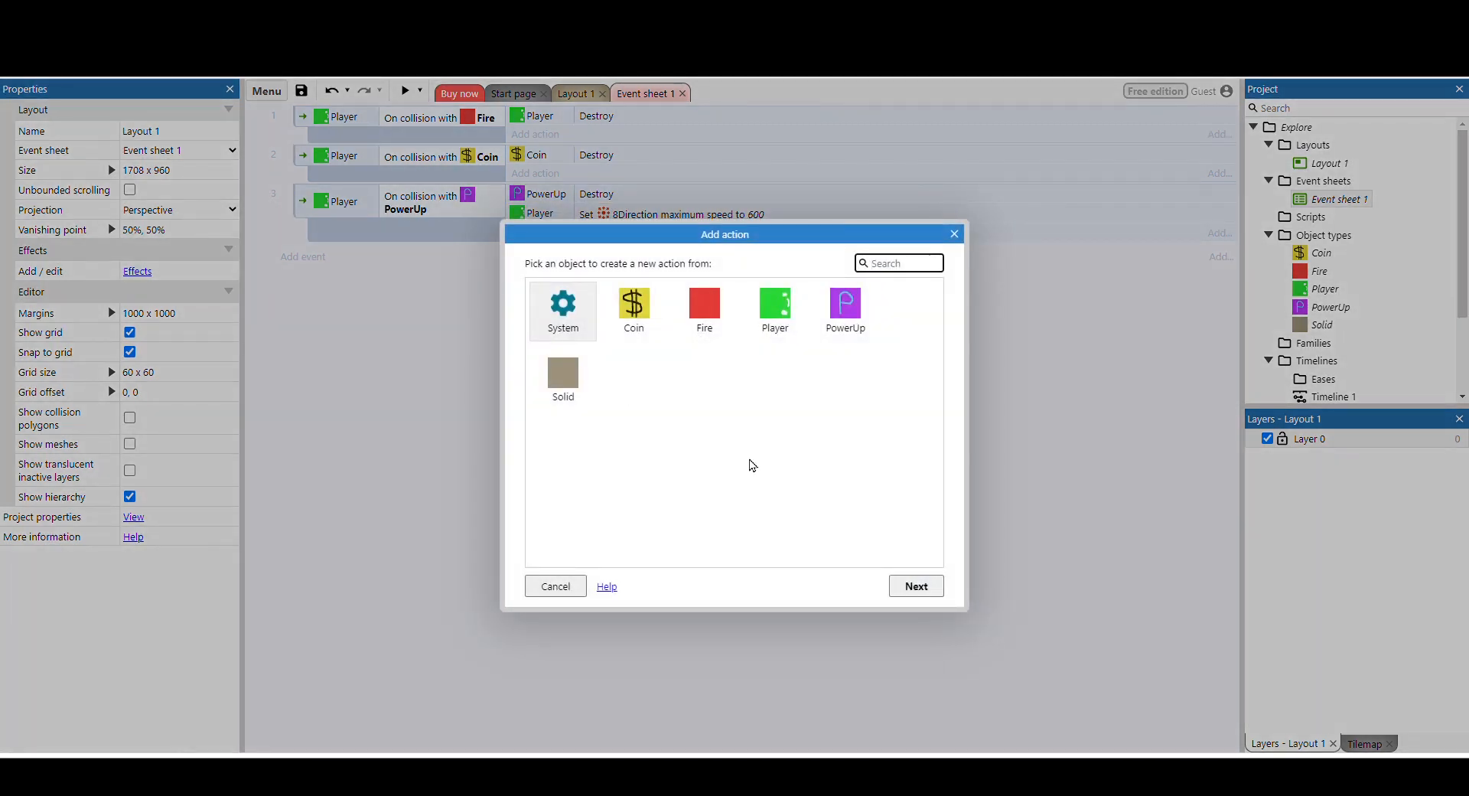
pyautogui.doubleClick(561, 312)
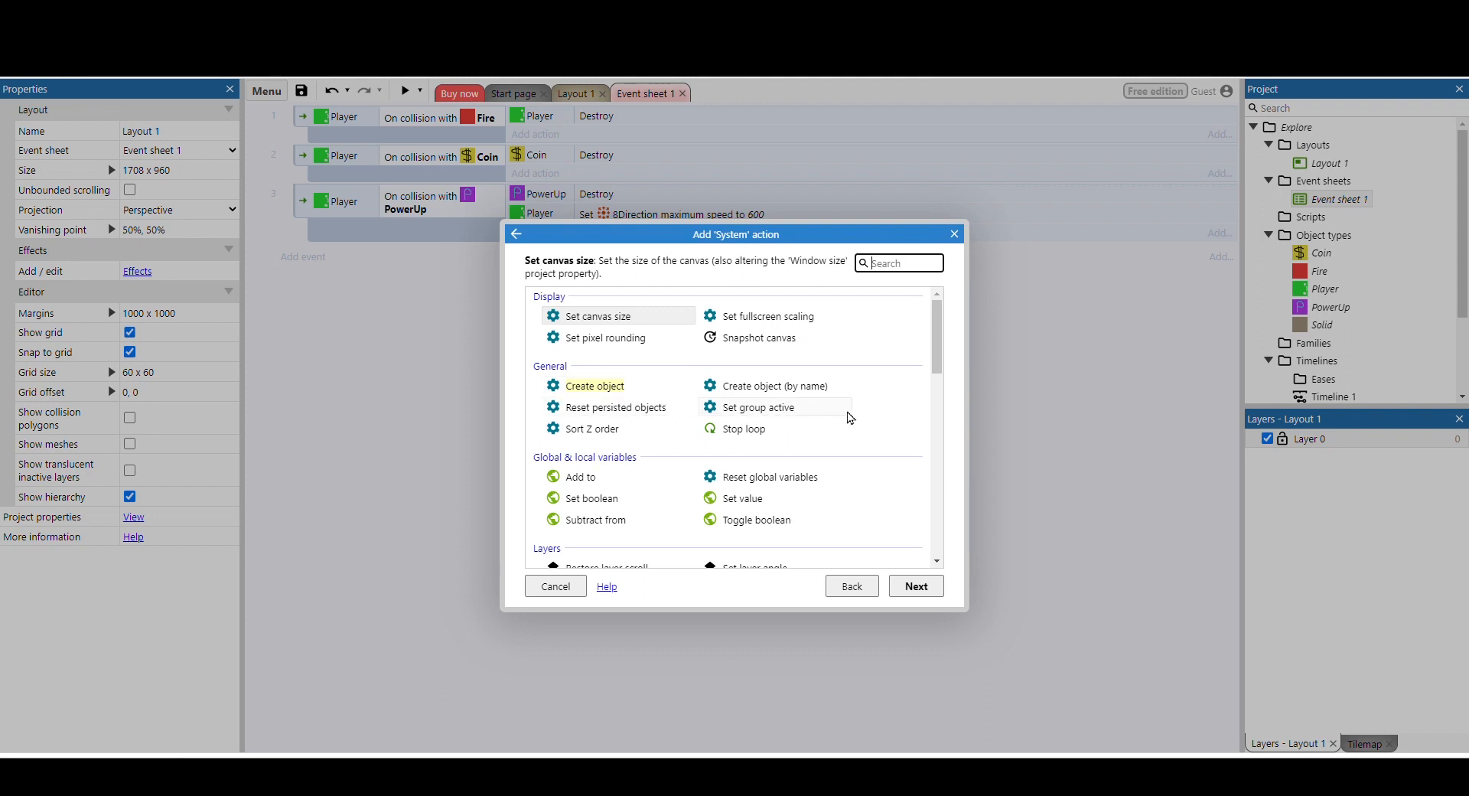
pyautogui.scroll(-10, 850, 418)
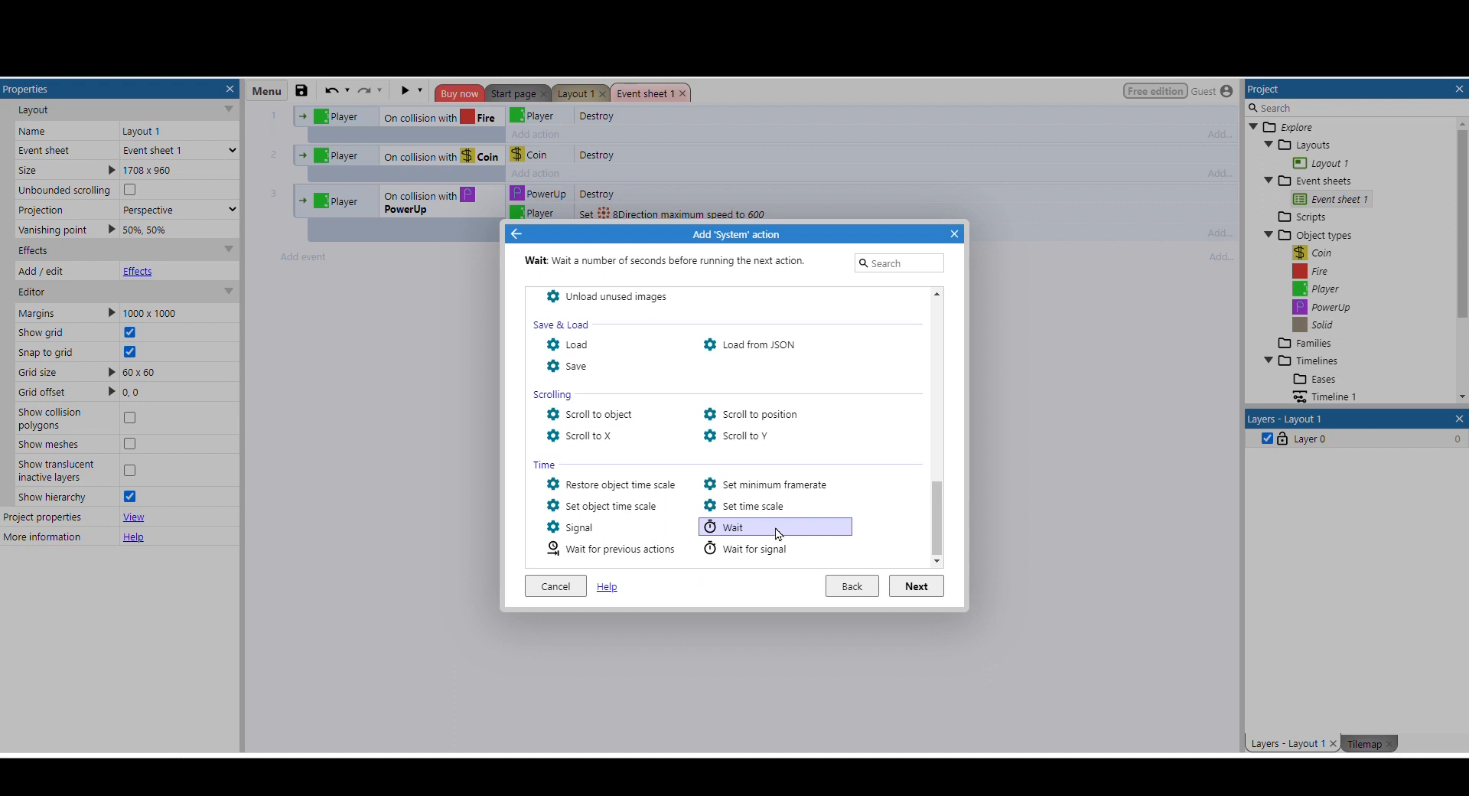
pyautogui.doubleClick(807, 531)
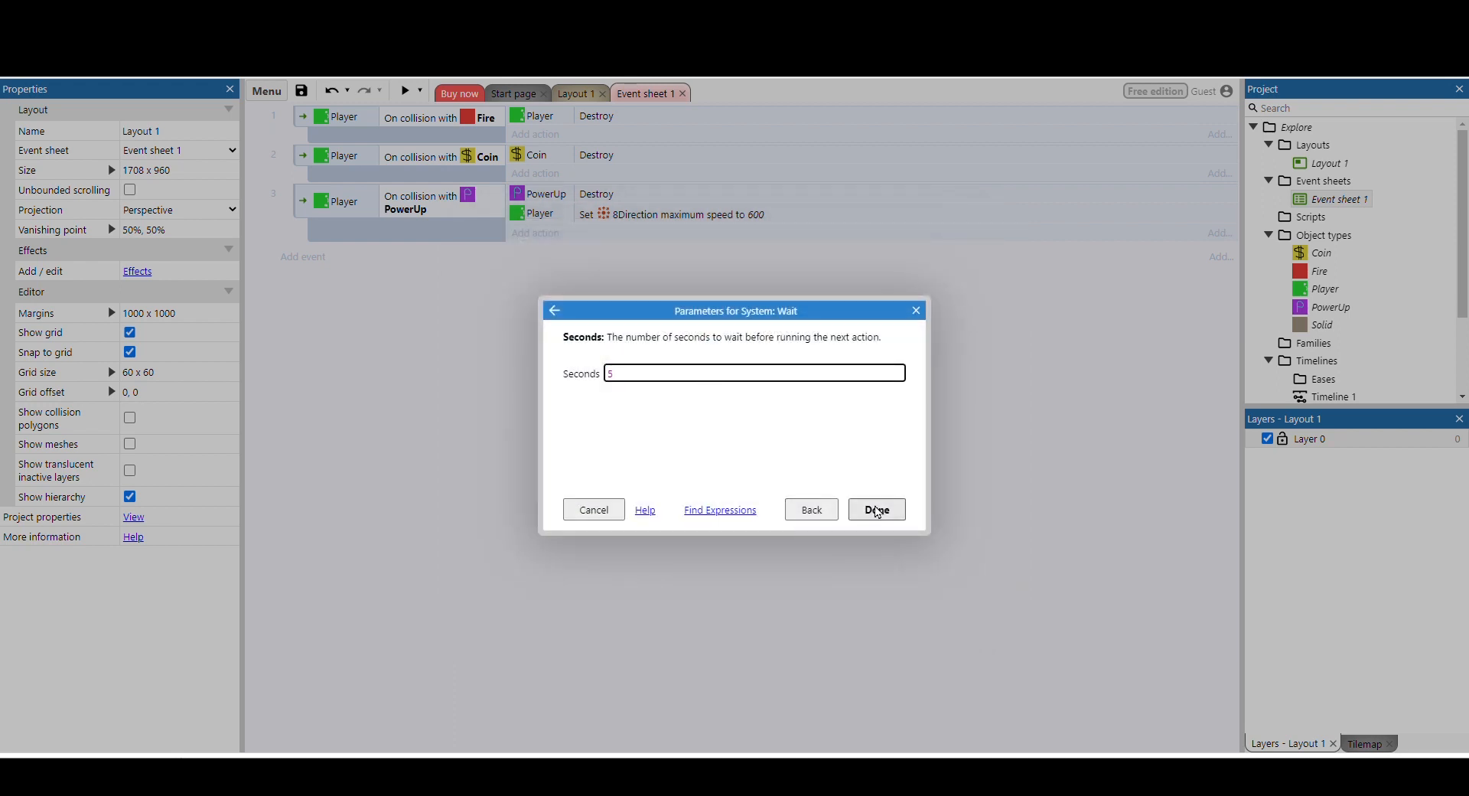
pyautogui.click(876, 509)
pyautogui.click(683, 219)
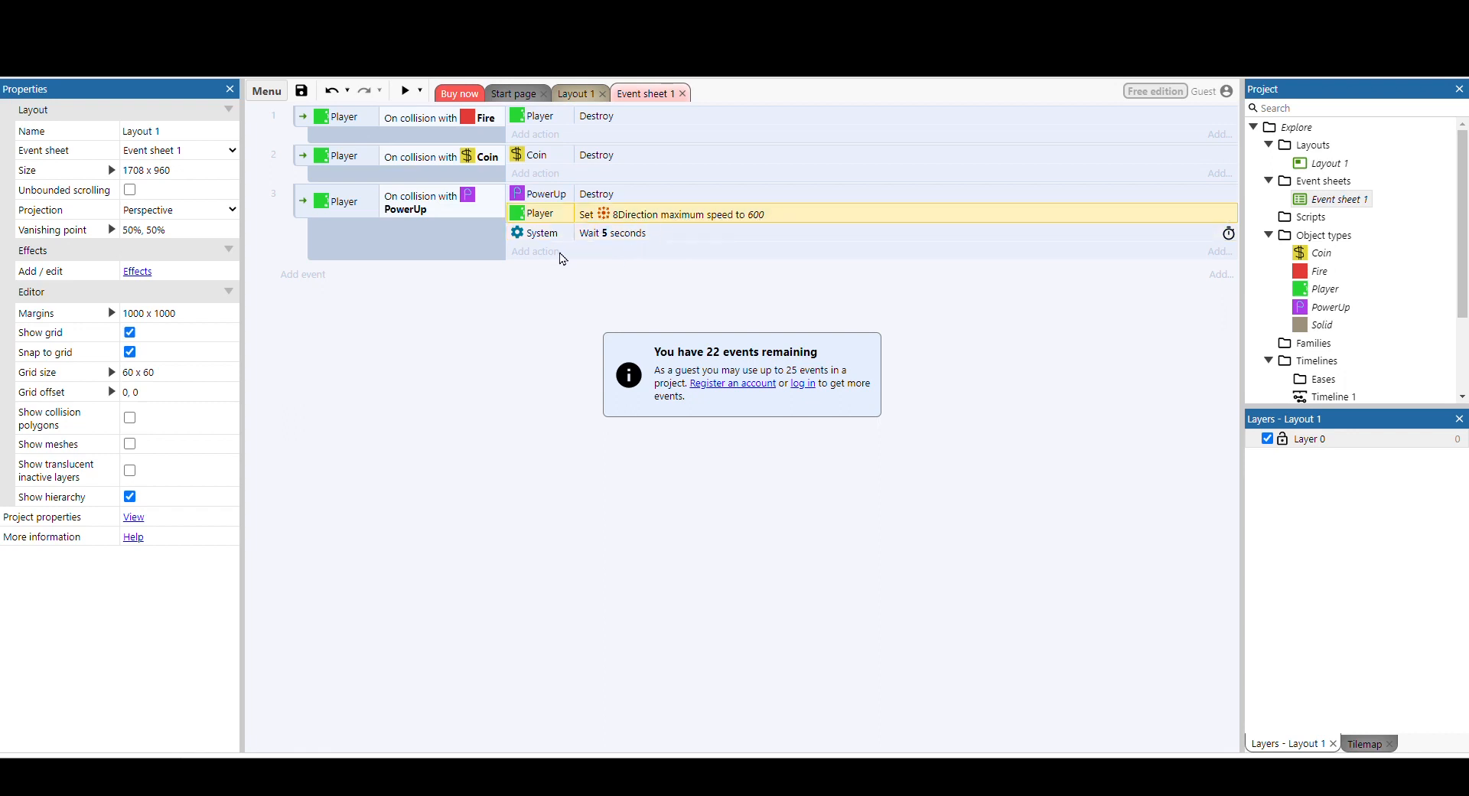
# Add a second Player Set max speed action for 8Direction after the wait in the PowerUp collision event.
pyautogui.click(563, 255)
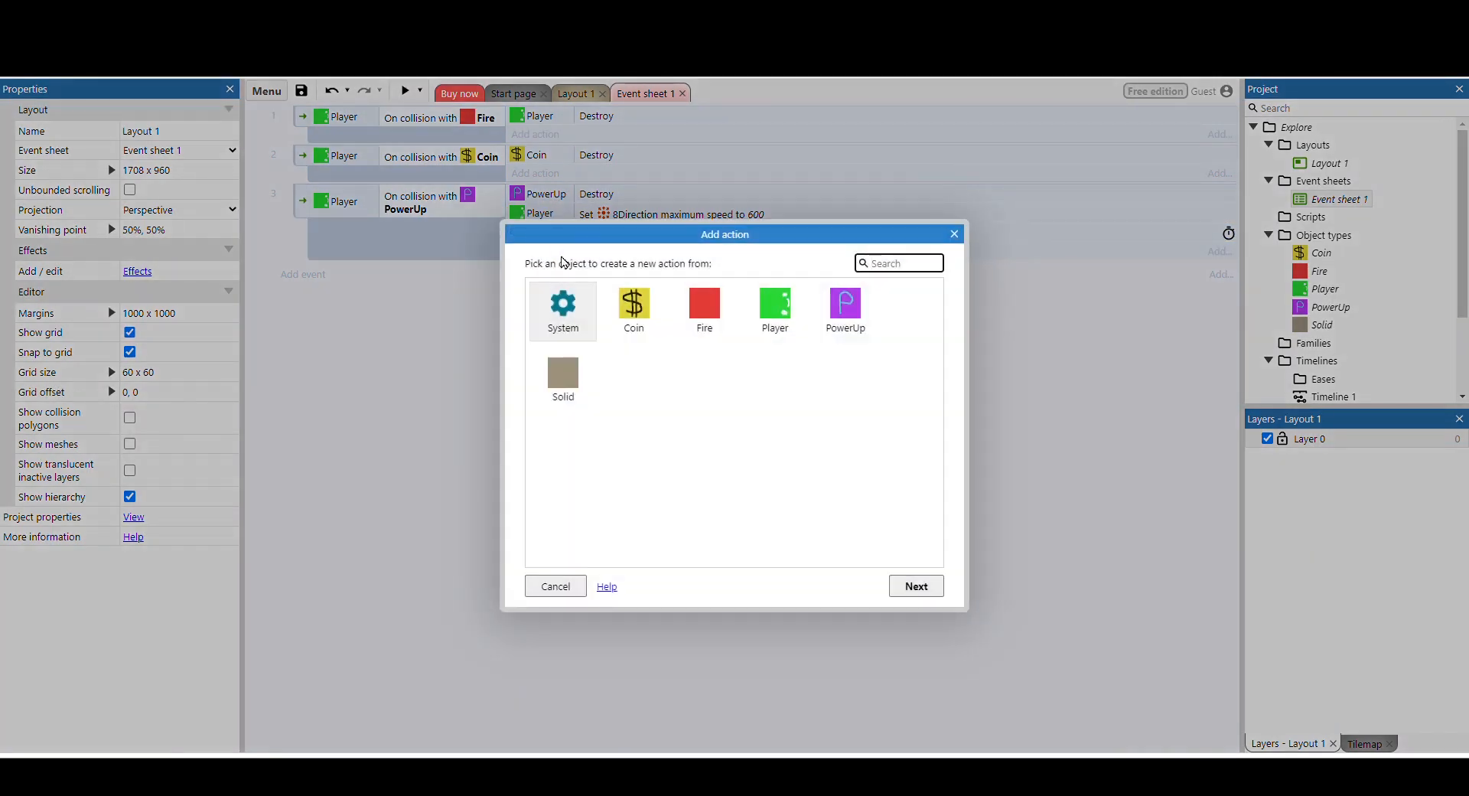
pyautogui.doubleClick(776, 318)
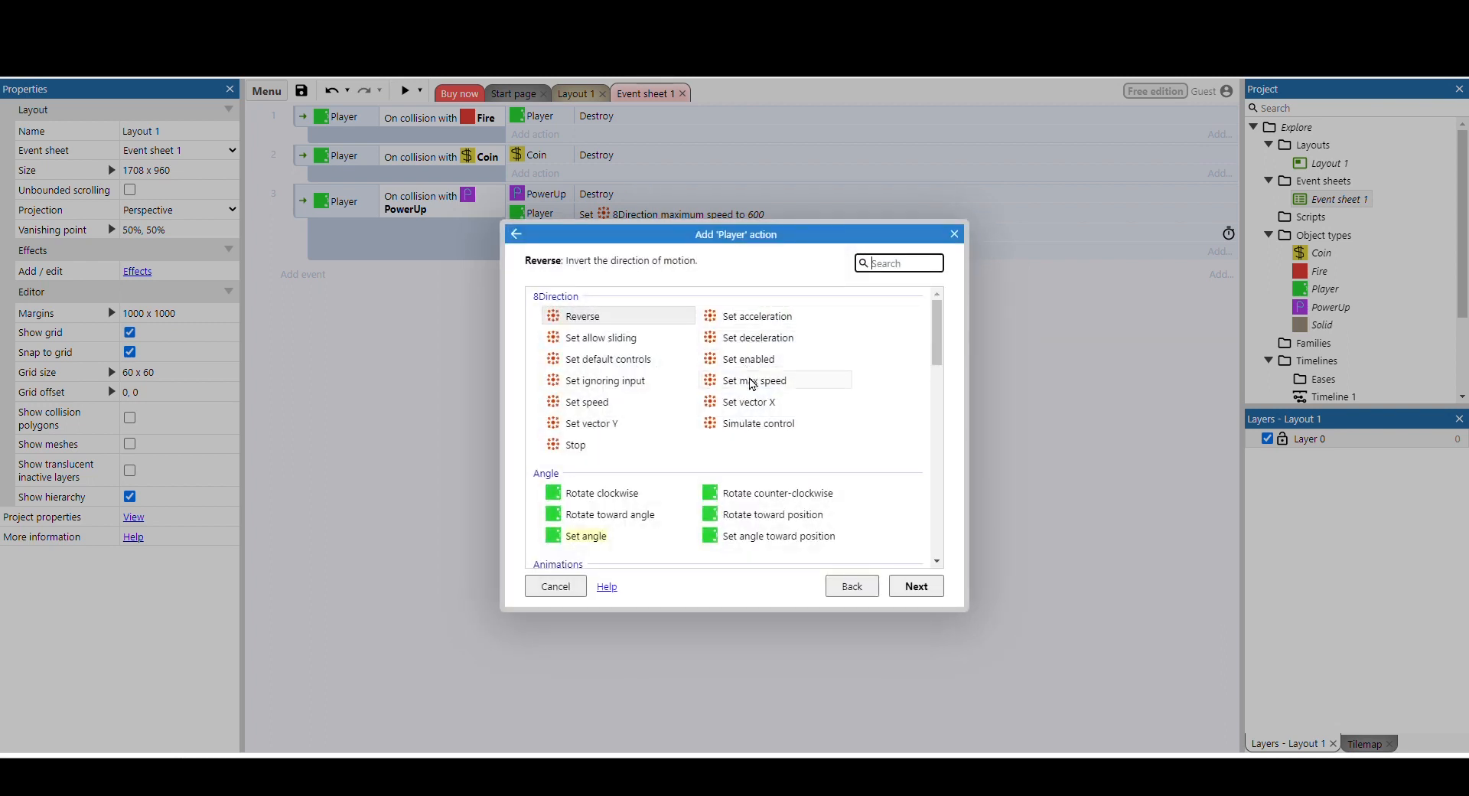
pyautogui.doubleClick(754, 382)
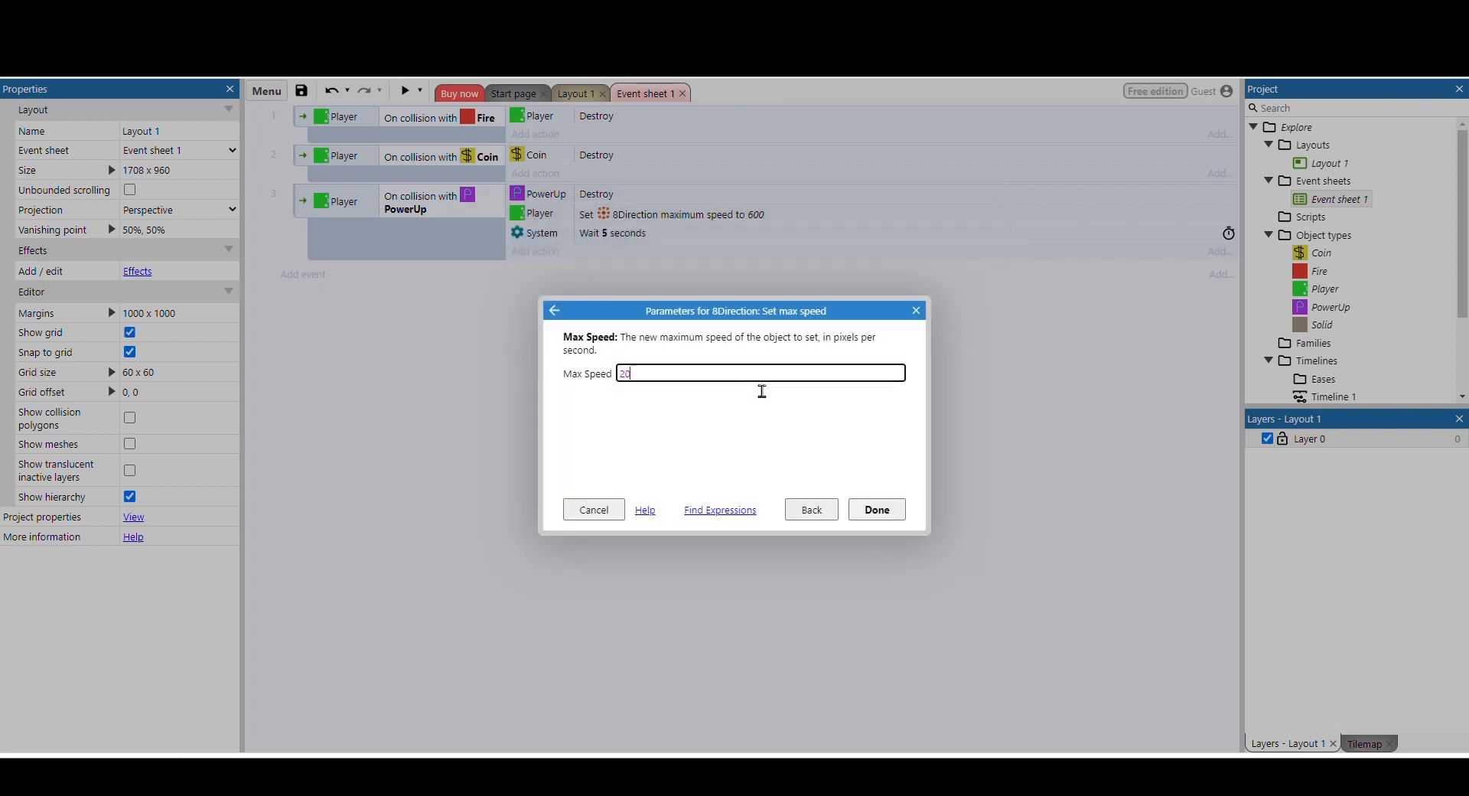
pyautogui.click(877, 509)
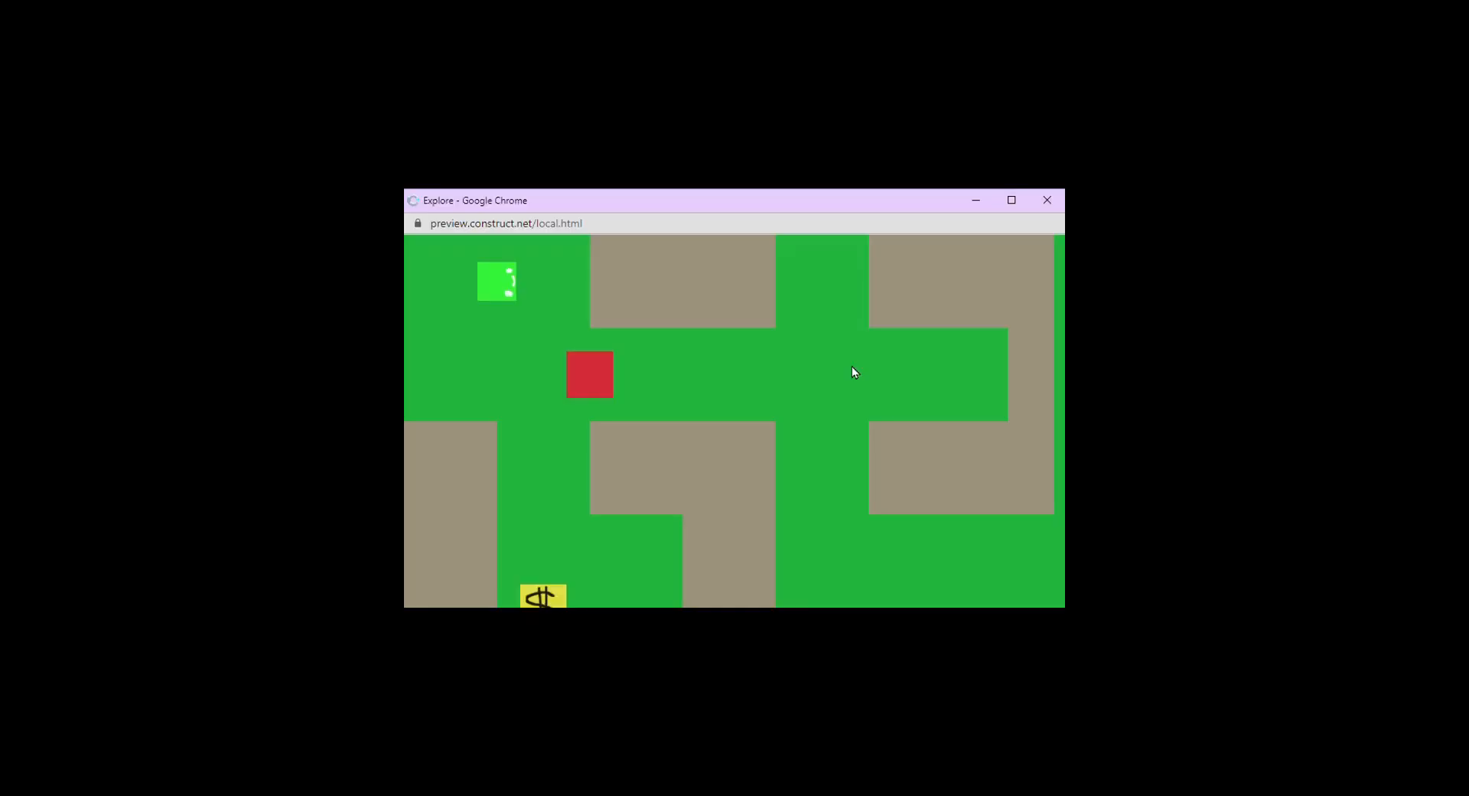
# Preview the game and steer Player down the corridor through the Coin and into the PowerUp.
pyautogui.press('Down')
pyautogui.press('Down')
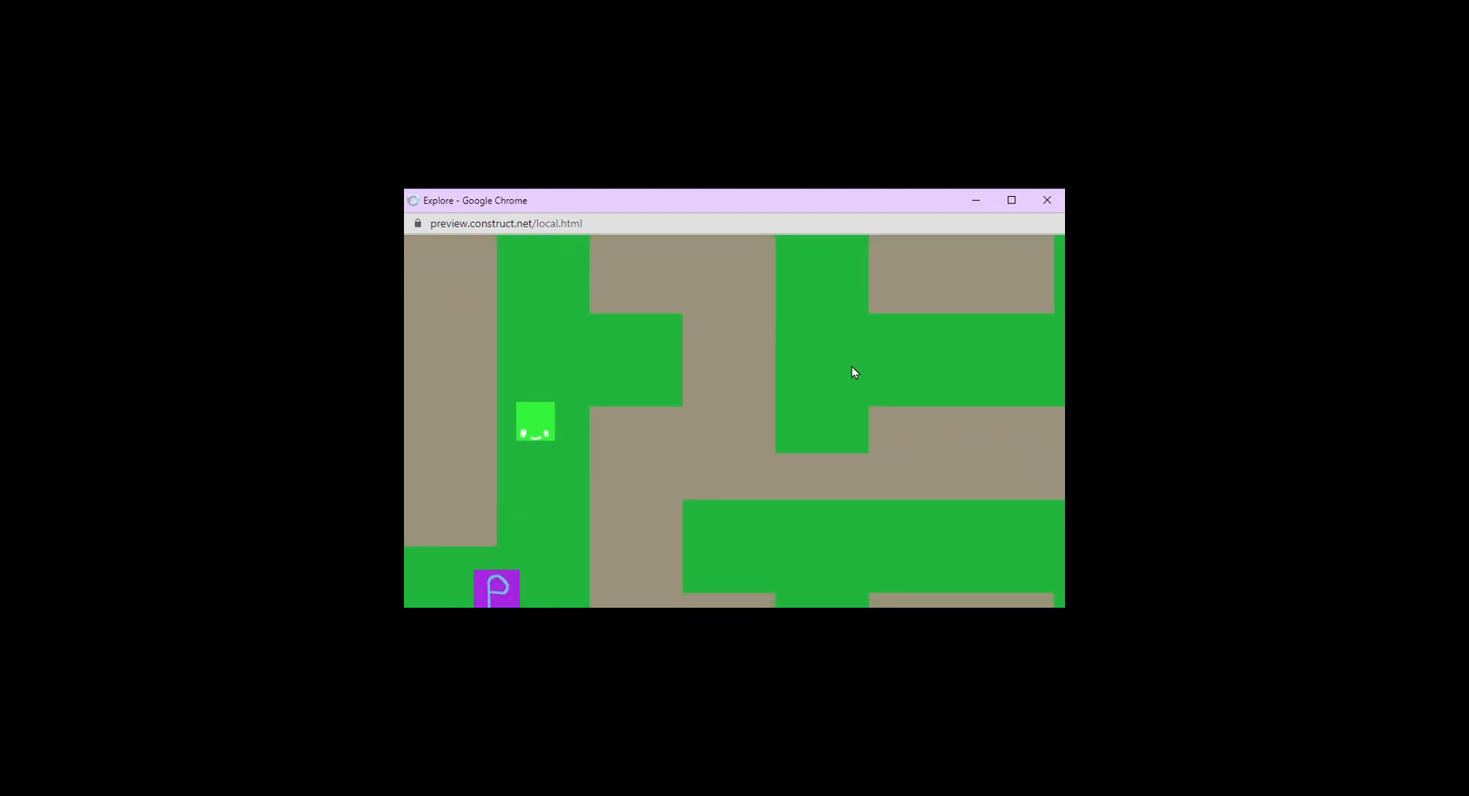
pyautogui.press('Down')
pyautogui.press('Left')
# Steer Player around the maze corridors and back near Fire to test the temporary speed boost and the following view.
pyautogui.press('Right')
pyautogui.press('Right')
pyautogui.press('Up')
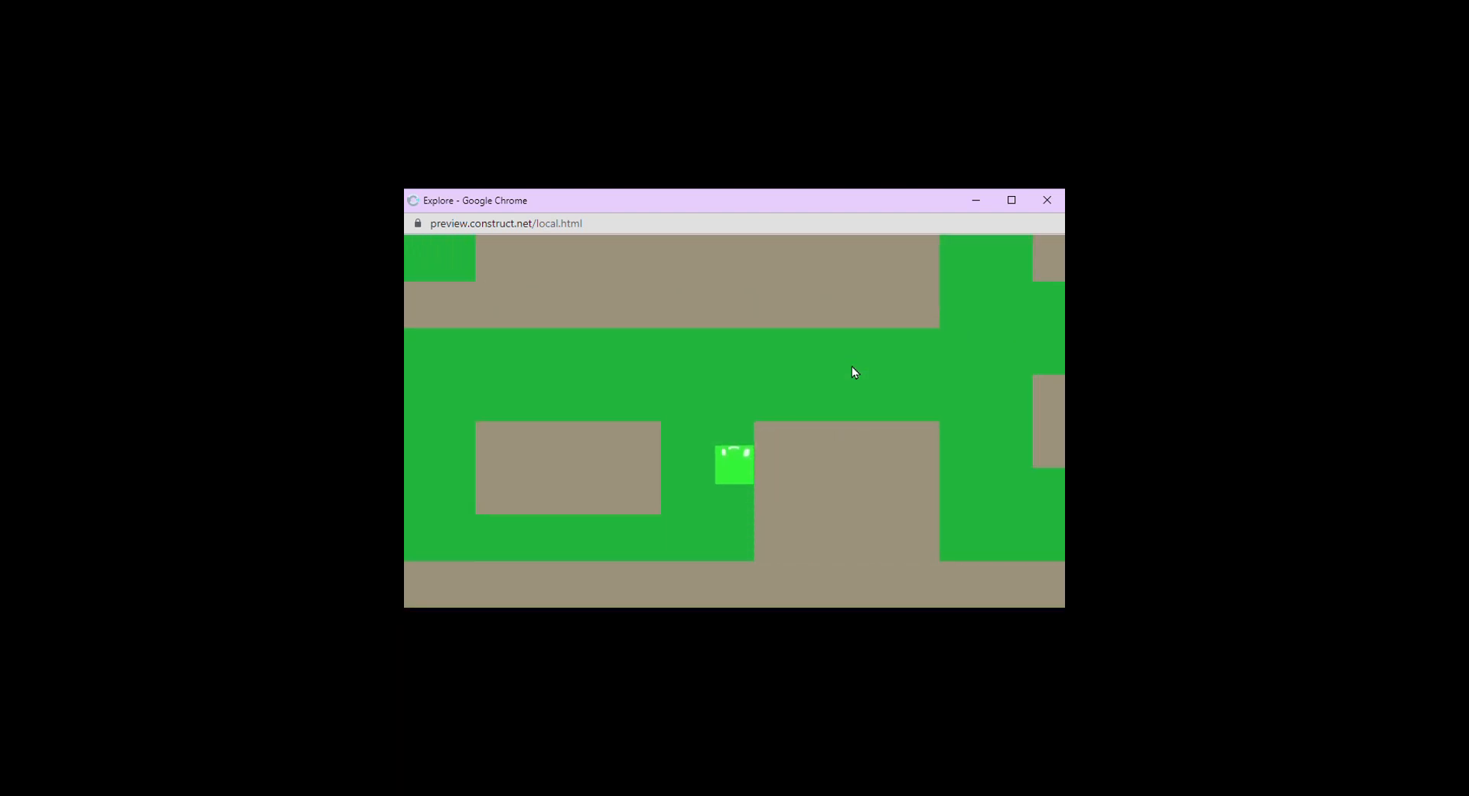
pyautogui.press('Right')
pyautogui.press('Down')
pyautogui.press('Left')
pyautogui.press('Up')
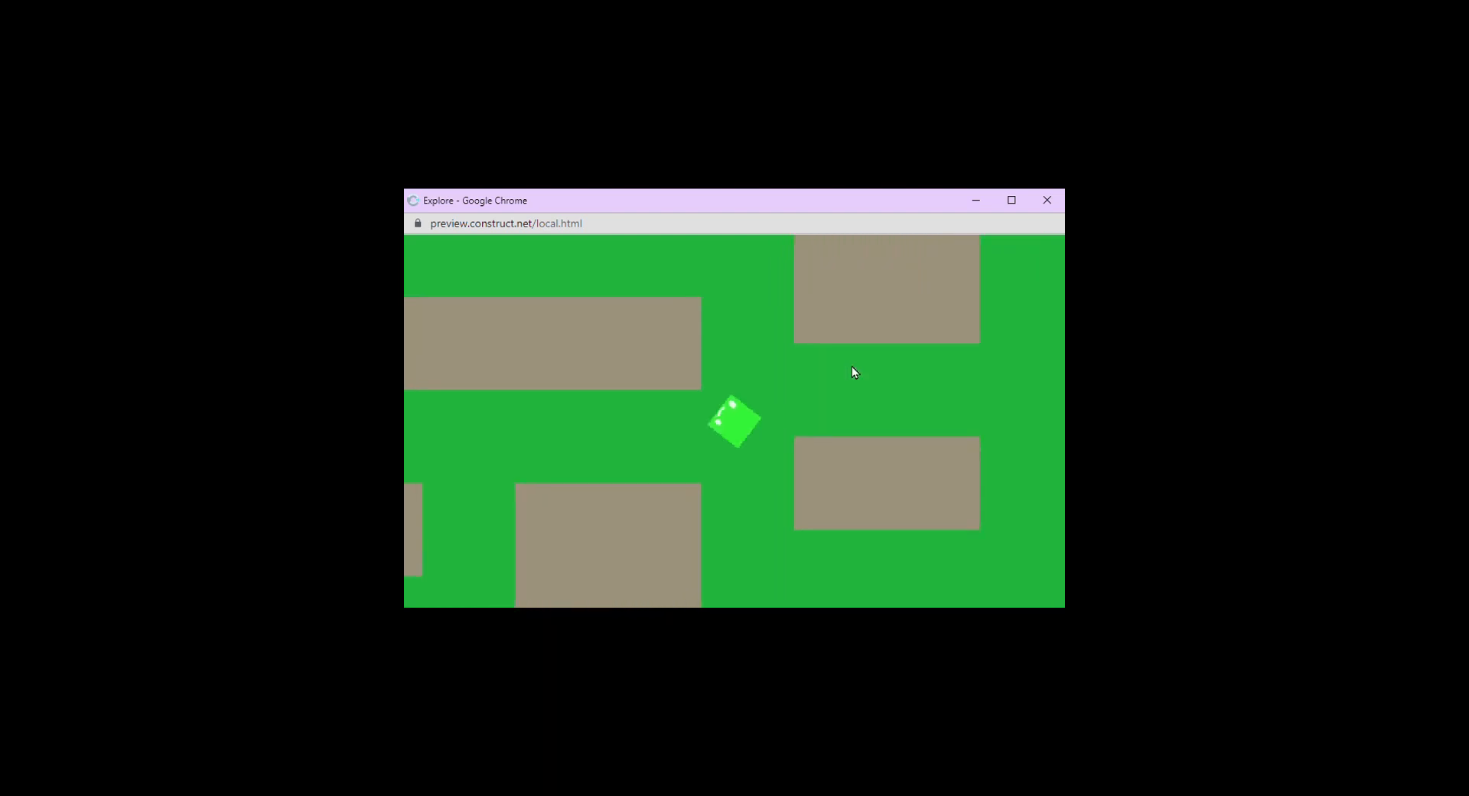
pyautogui.press('Right')
pyautogui.press('Up')
pyautogui.press('Left')
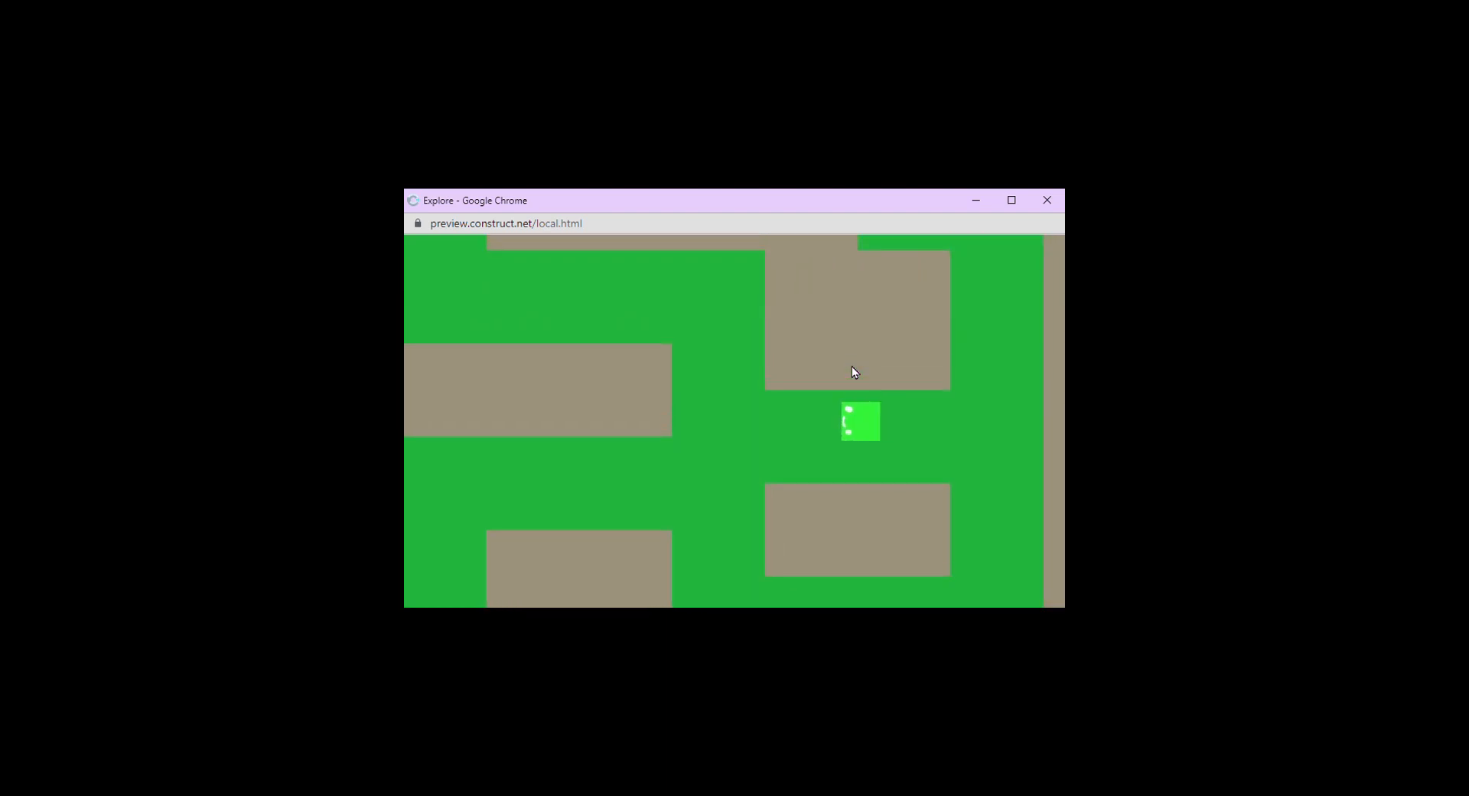
pyautogui.press('Up')
pyautogui.press('Left')
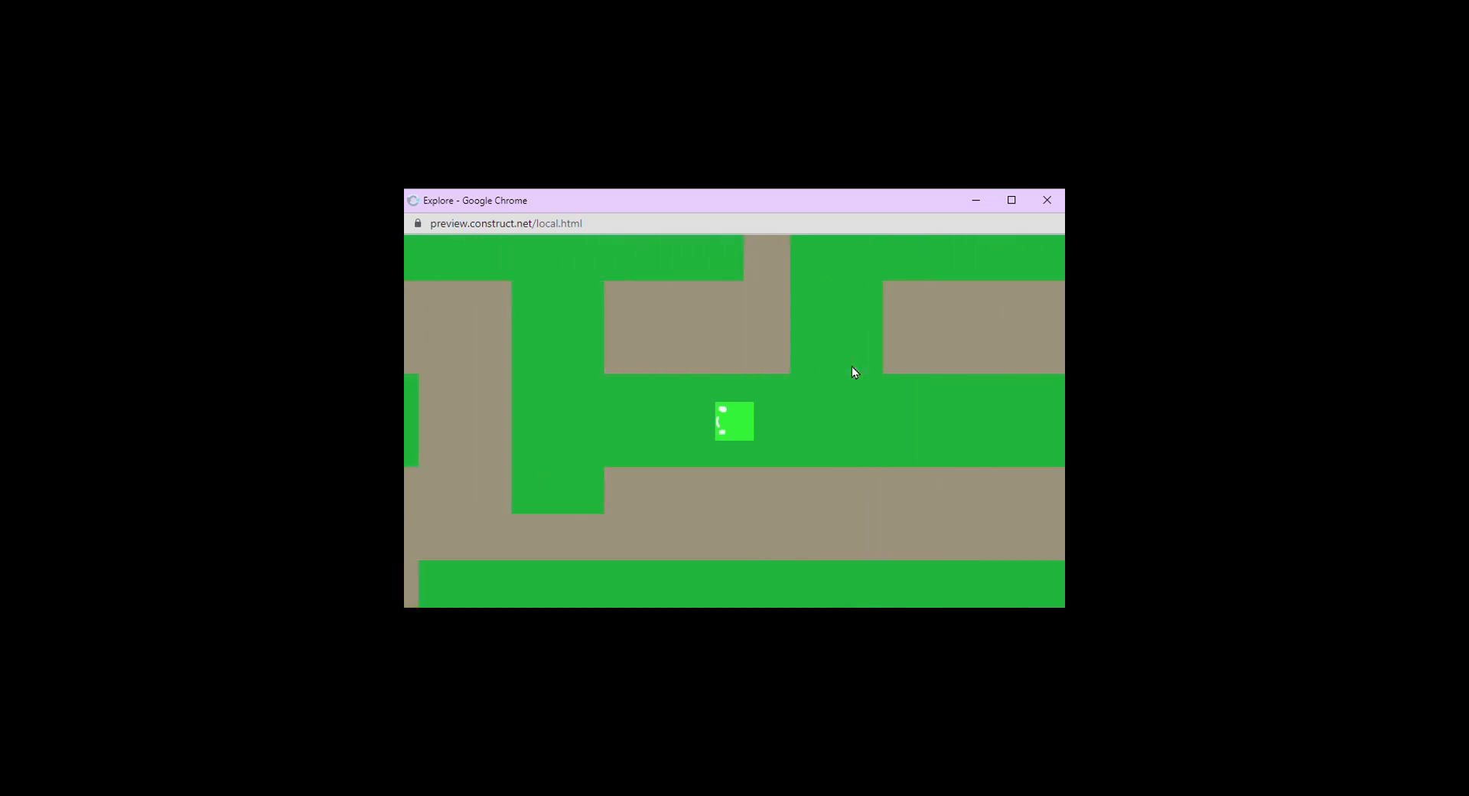
pyautogui.press('Up')
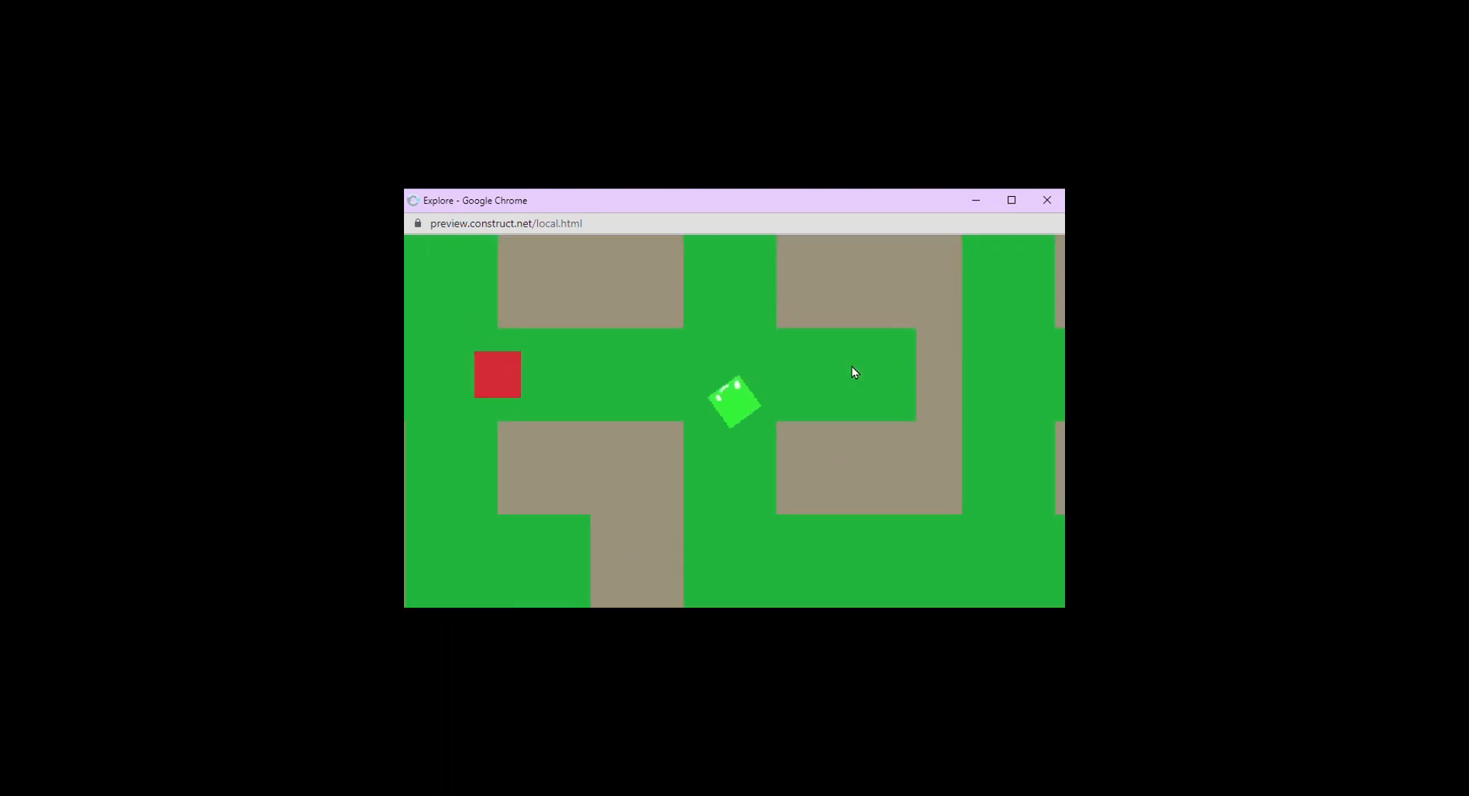
pyautogui.press('Left')
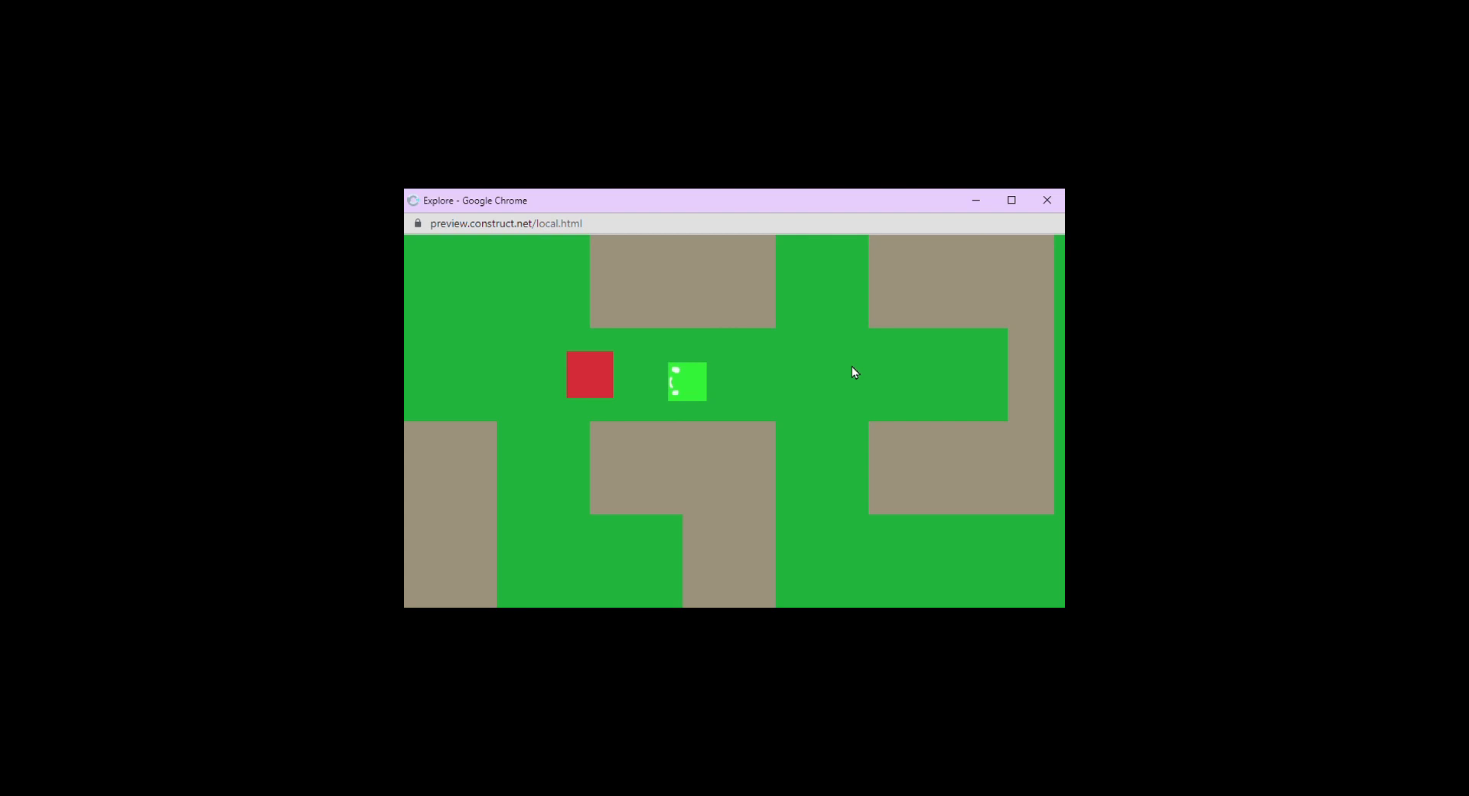
pyautogui.press('Right')
pyautogui.press('Down')
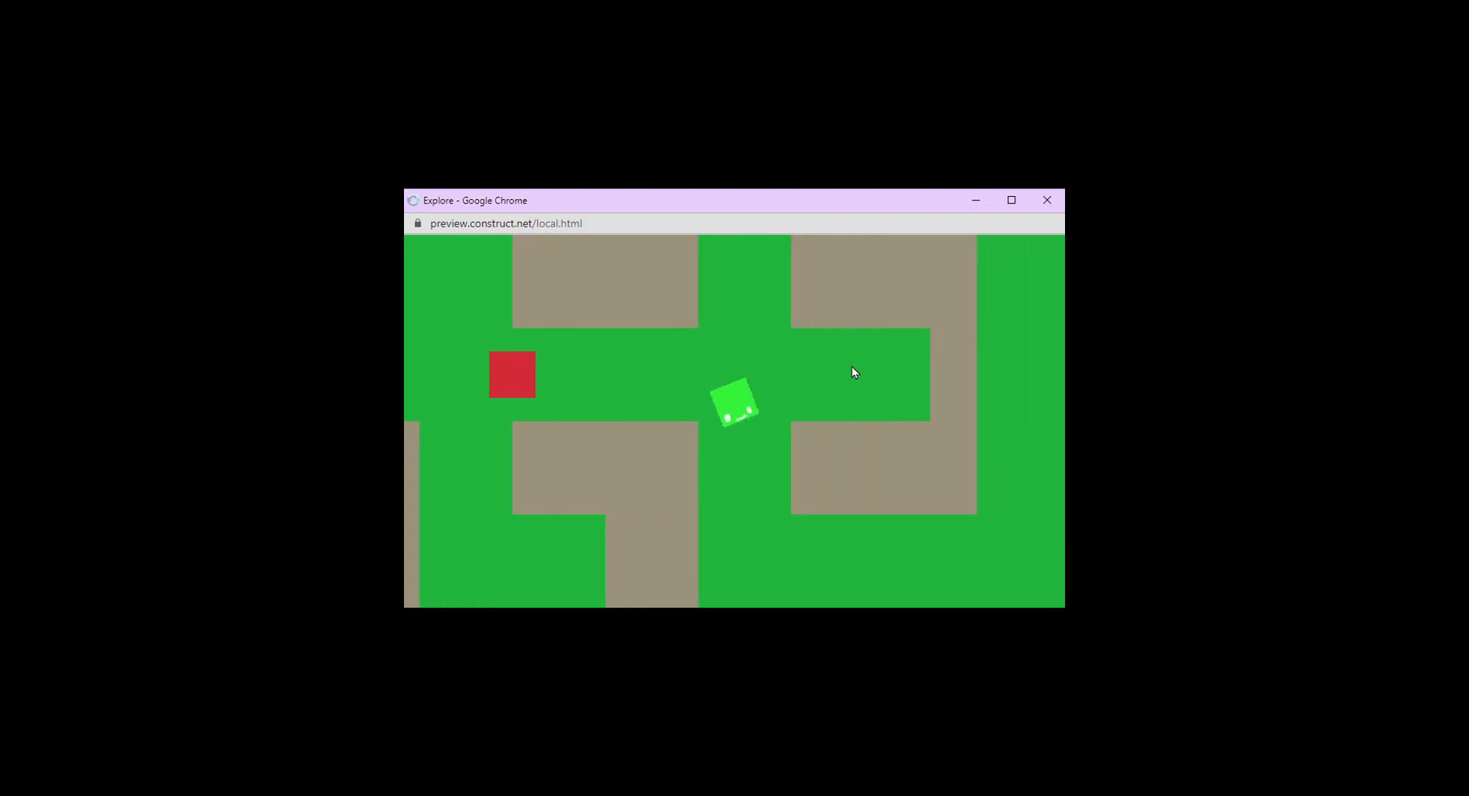